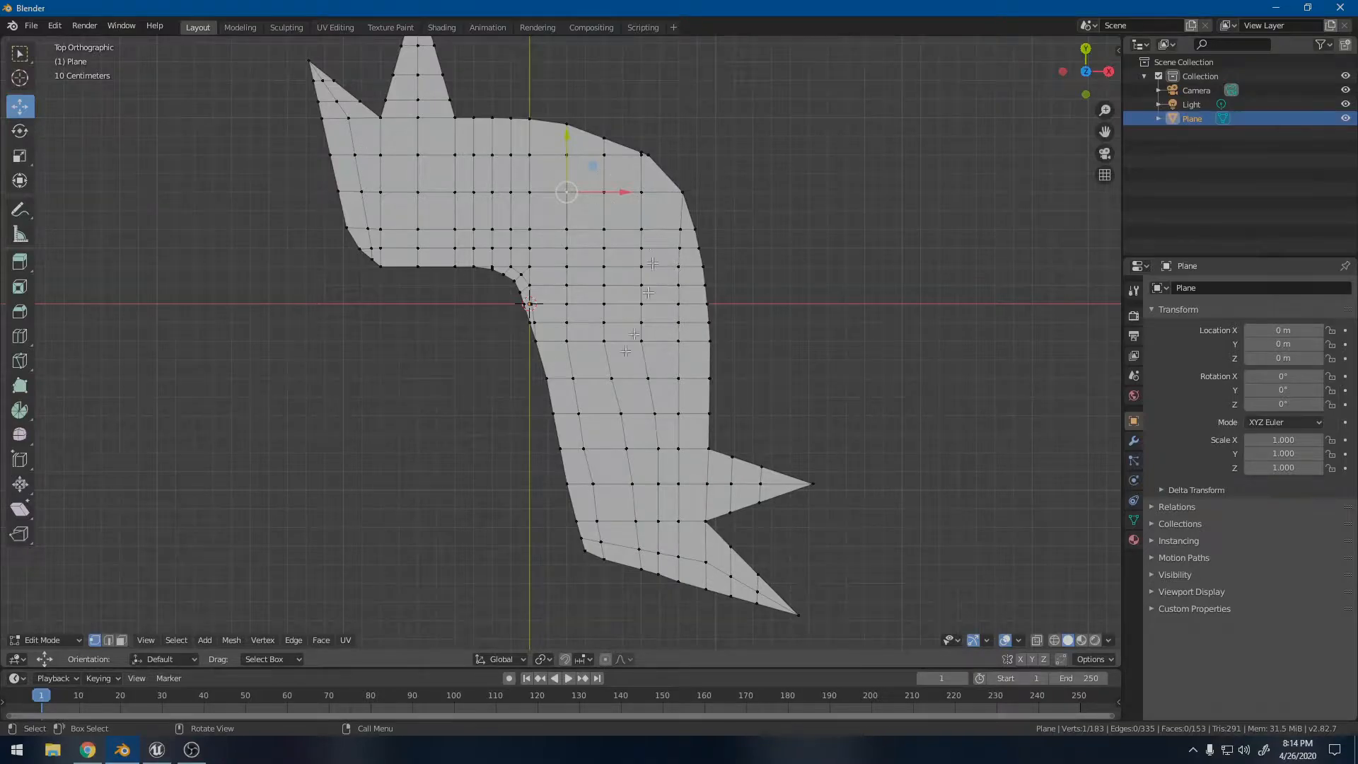
# - Switch to Unreal Engine, play the level to examine the in-game health bar and enemy, stop it, and return to Blender
pyautogui.click(156, 750)
pyautogui.click(796, 56)
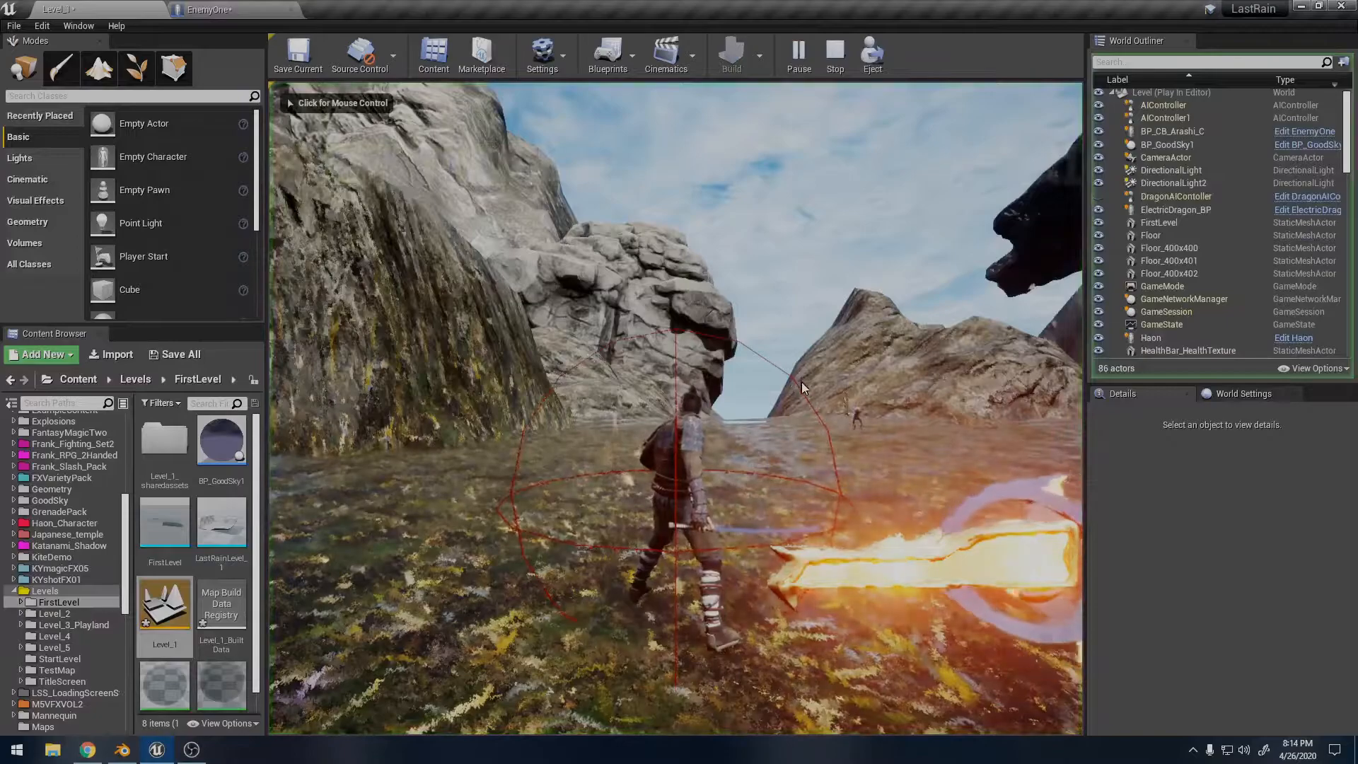
pyautogui.click(802, 387)
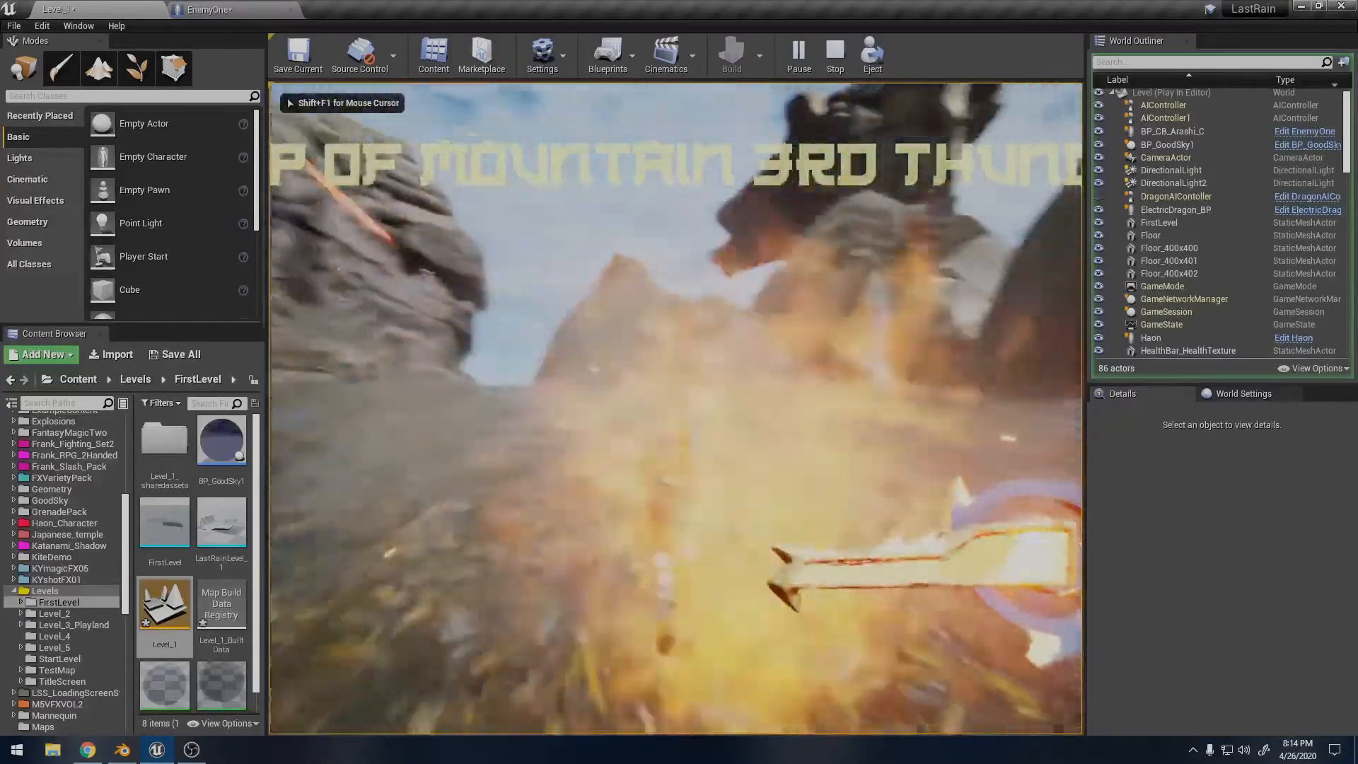
pyautogui.press('w')
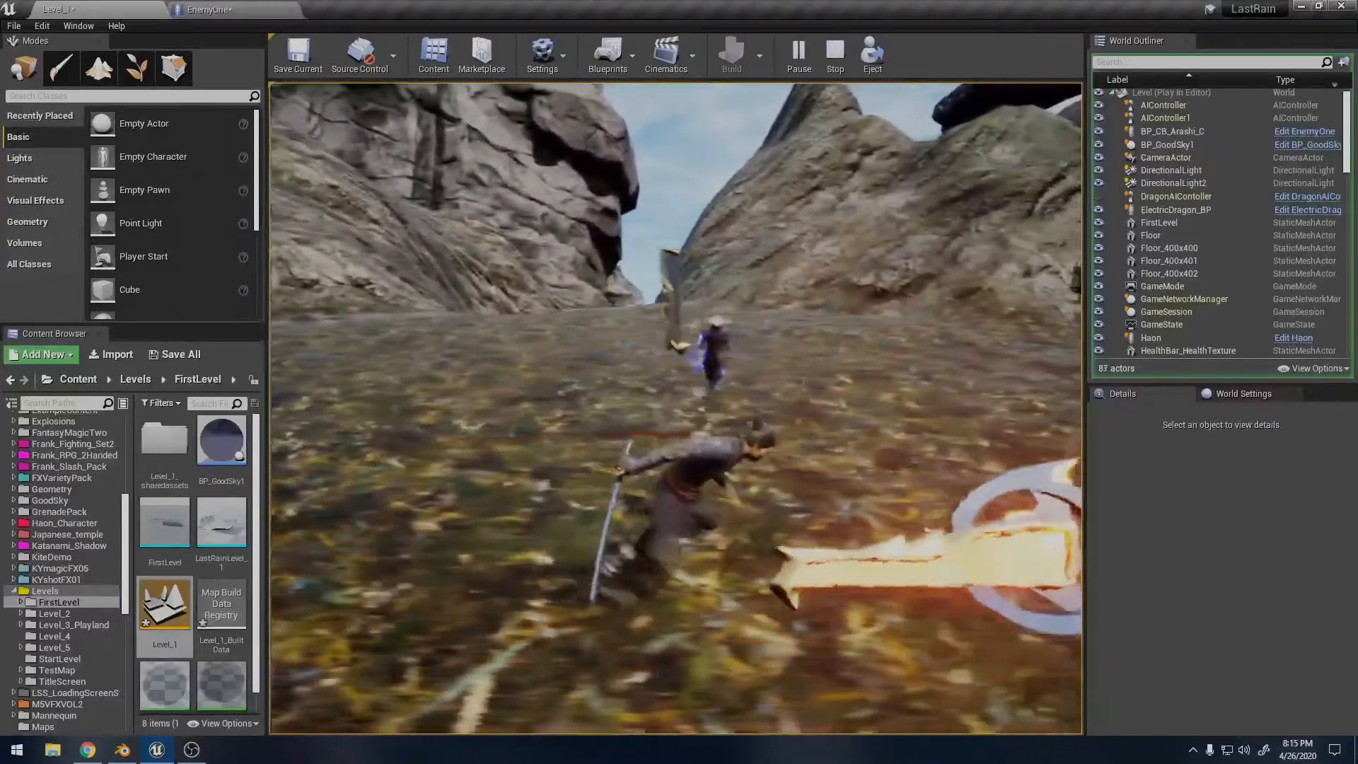
pyautogui.press('Escape')
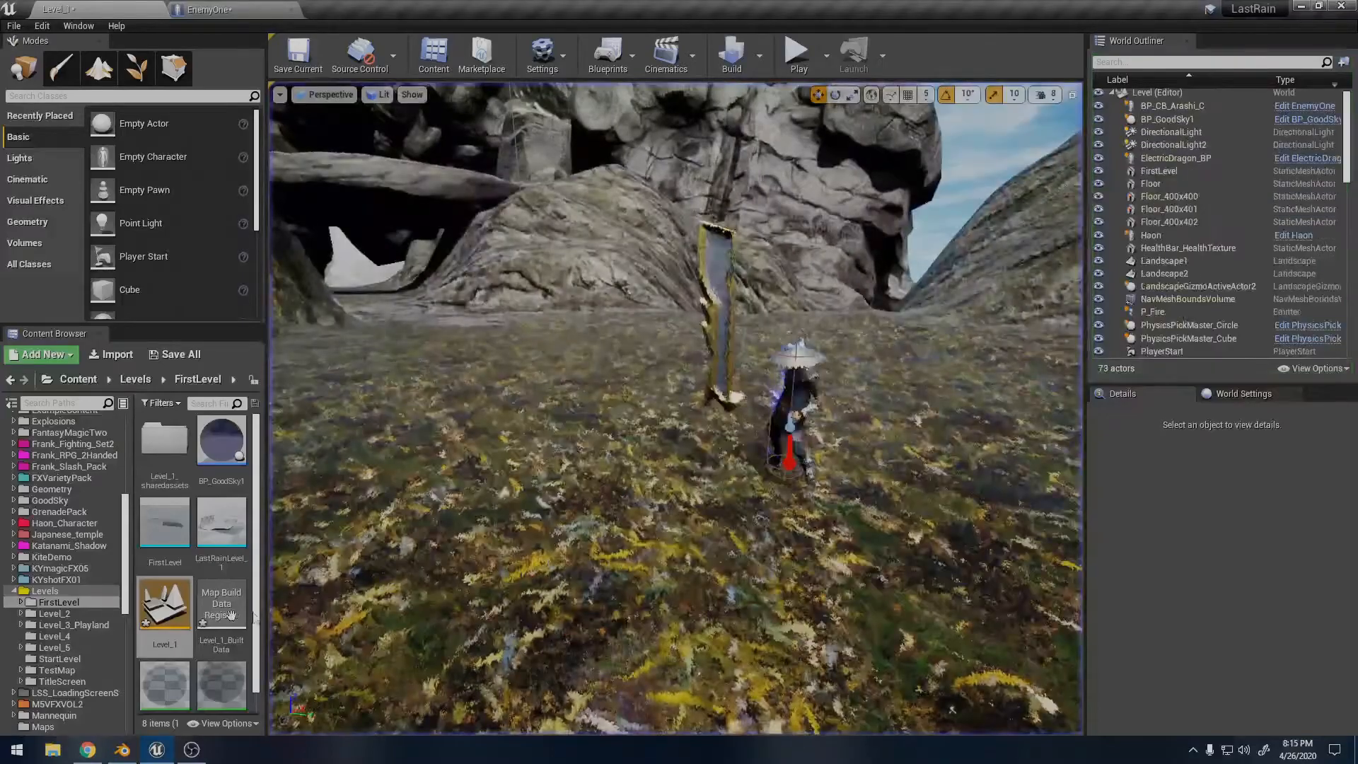
pyautogui.click(122, 749)
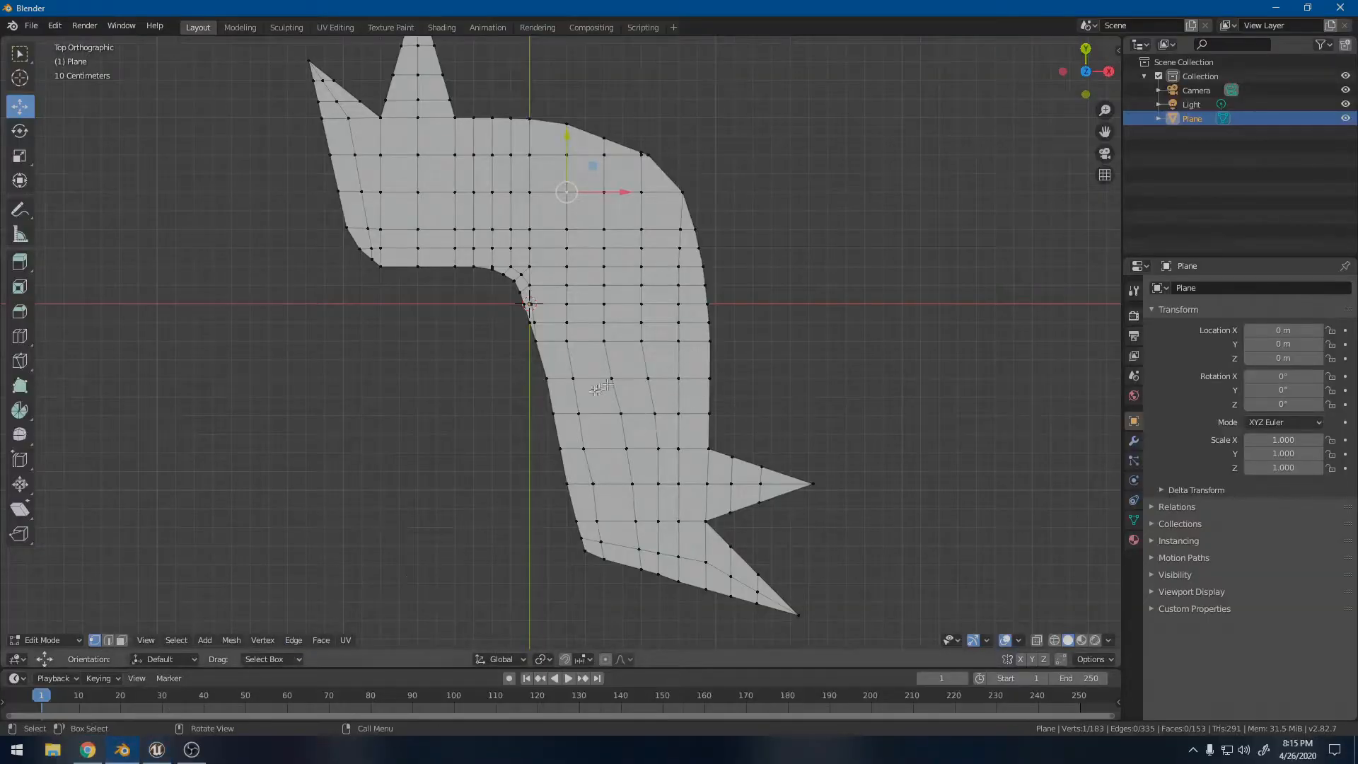
pyautogui.press('k')
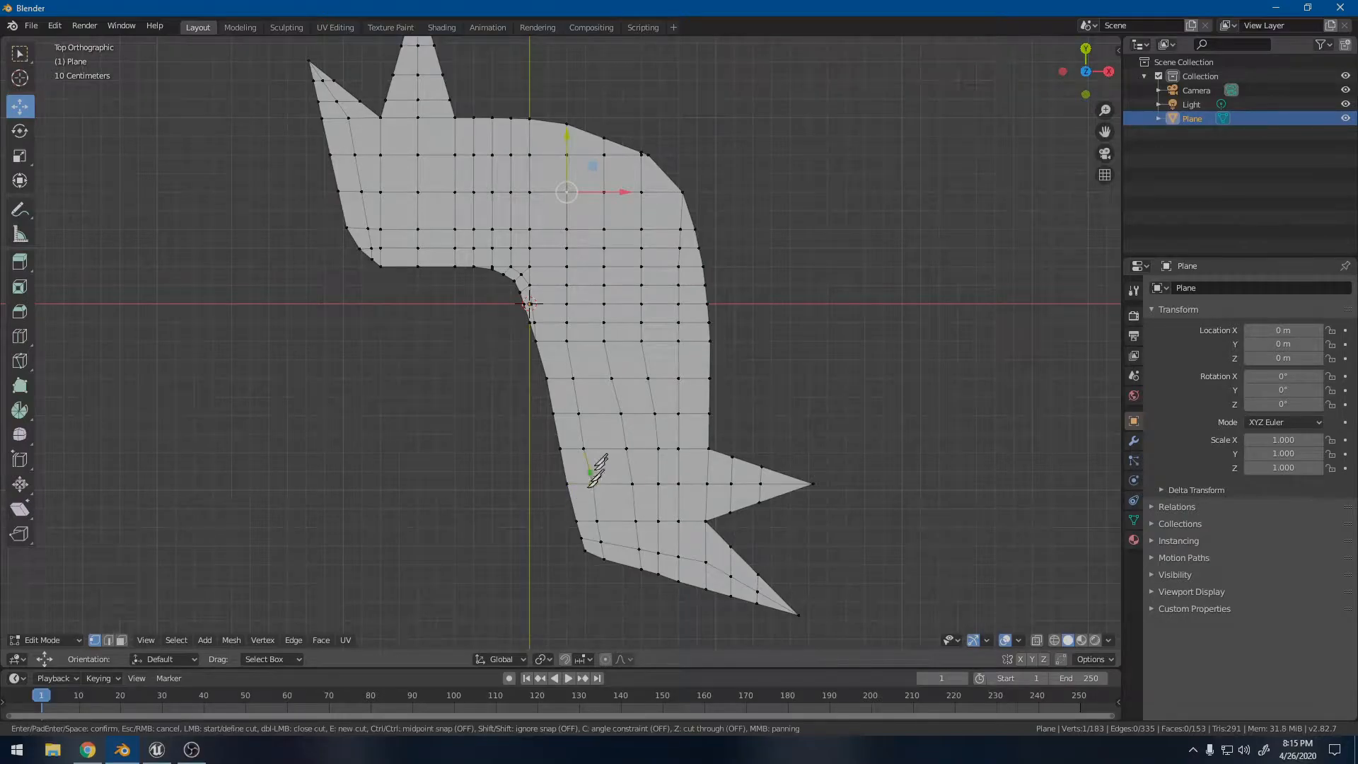
pyautogui.click(418, 246)
pyautogui.click(381, 239)
pyautogui.press('Return')
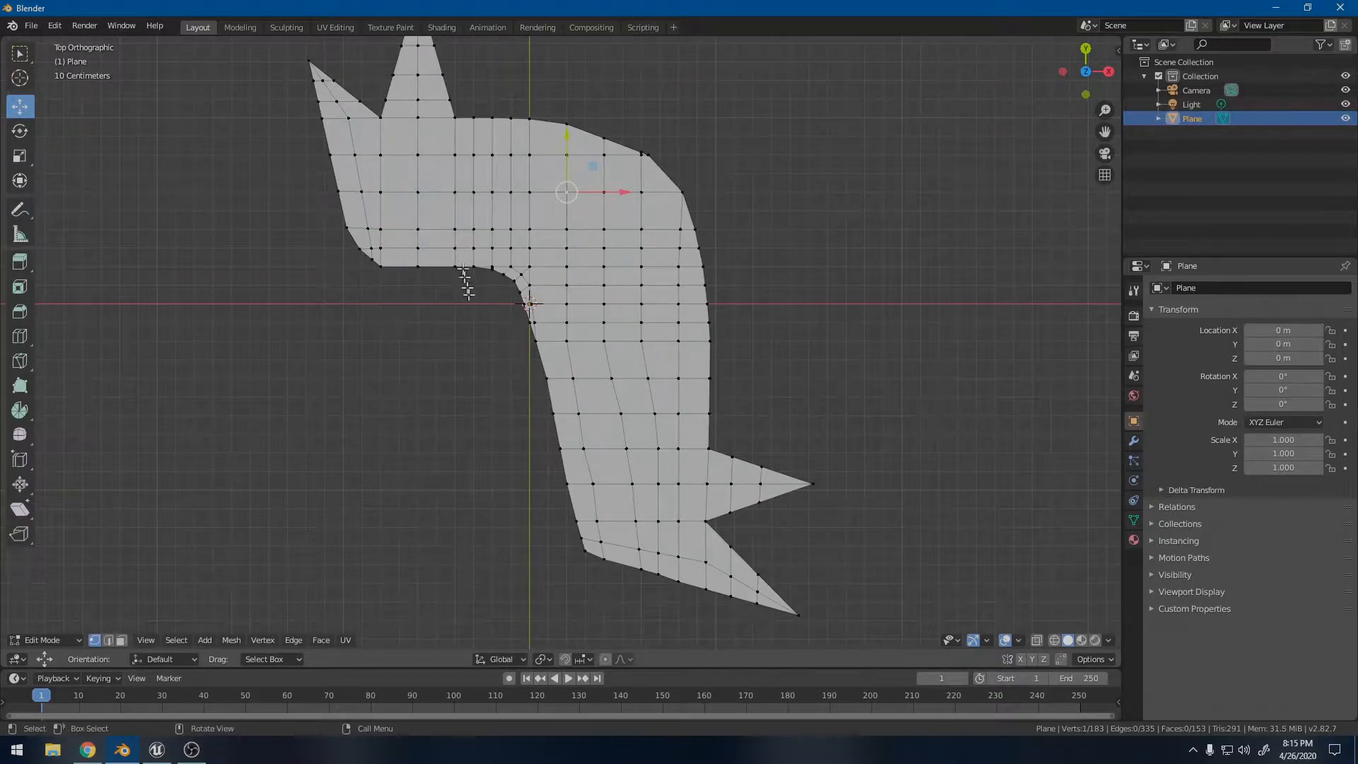
# - Duplicate the whole mesh within Edit Mode and place the copy beside the original along the X axis
pyautogui.scroll(-3, 535, 385)
pyautogui.press('a')
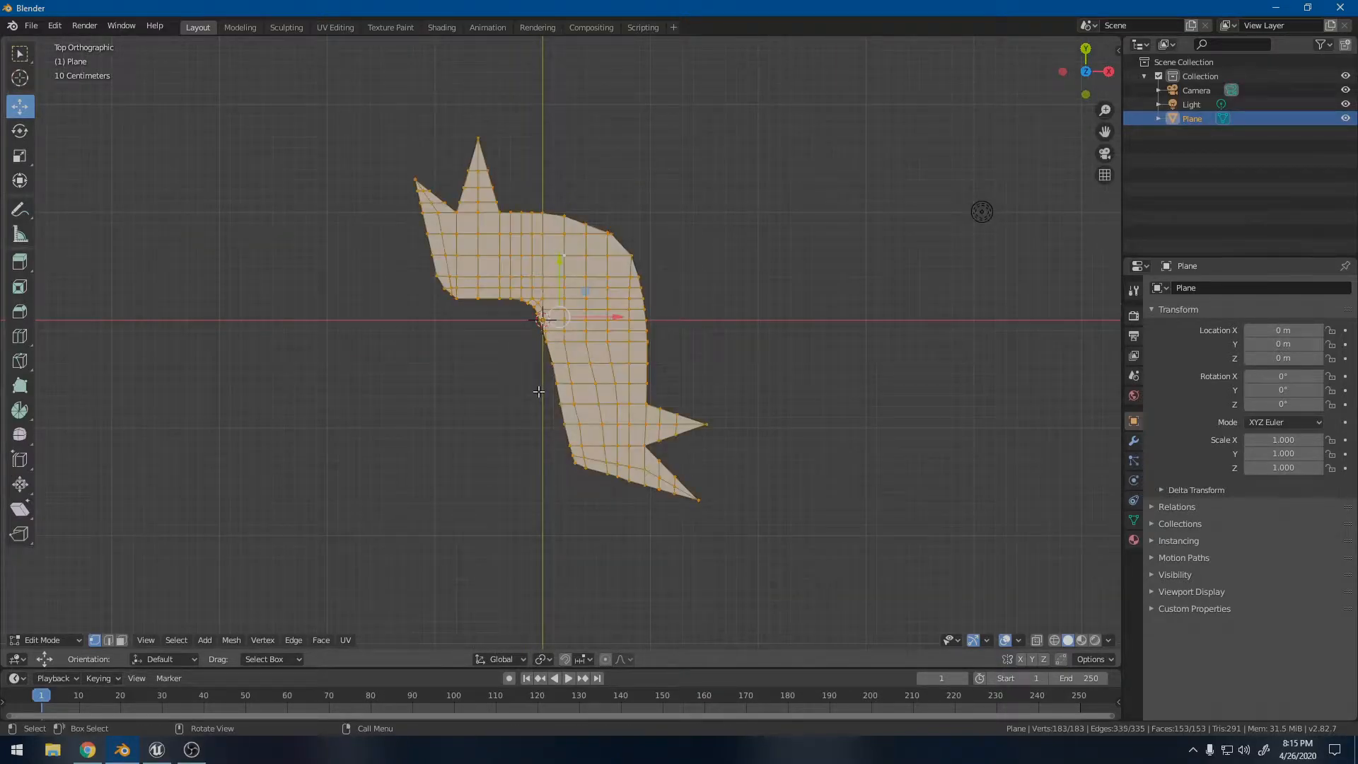
pyautogui.hotkey('shift', 'd')
pyautogui.click(758, 425)
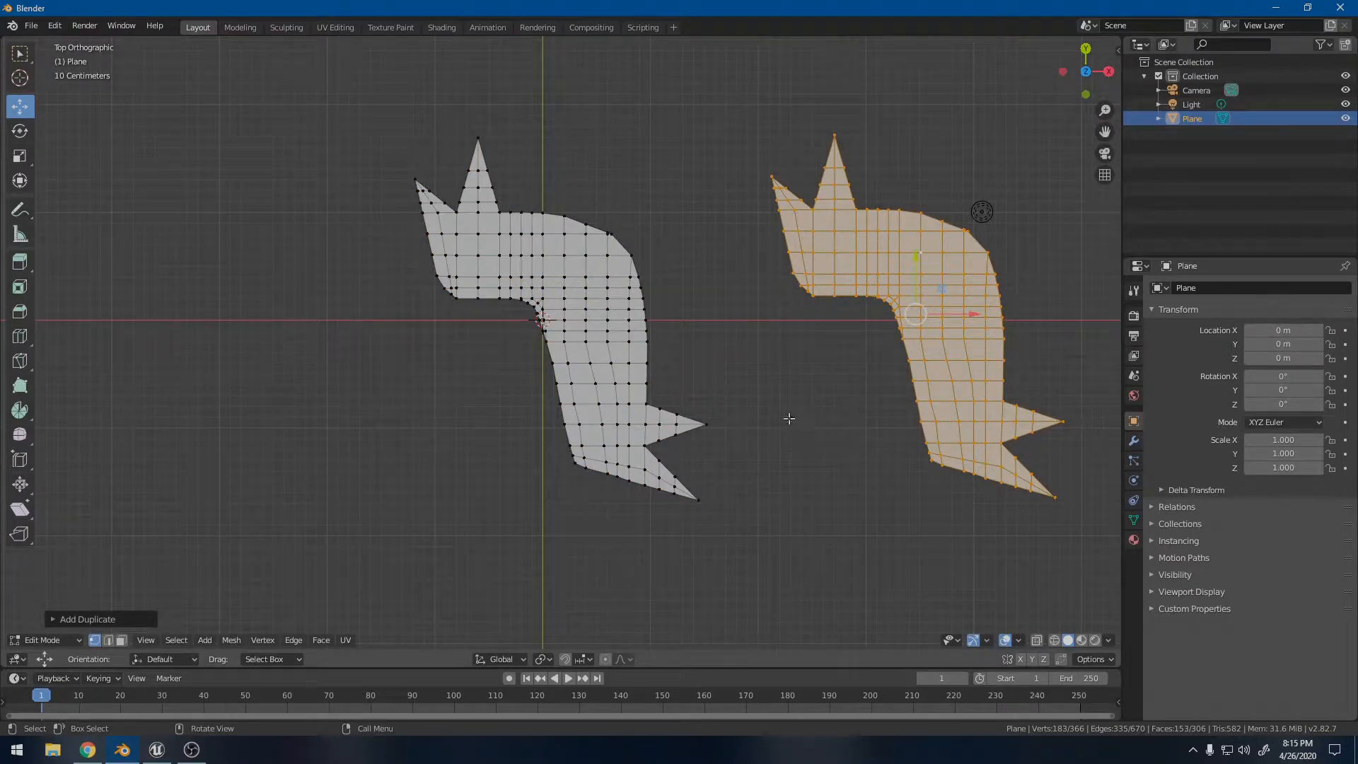
pyautogui.press('Tab')
pyautogui.press('Tab')
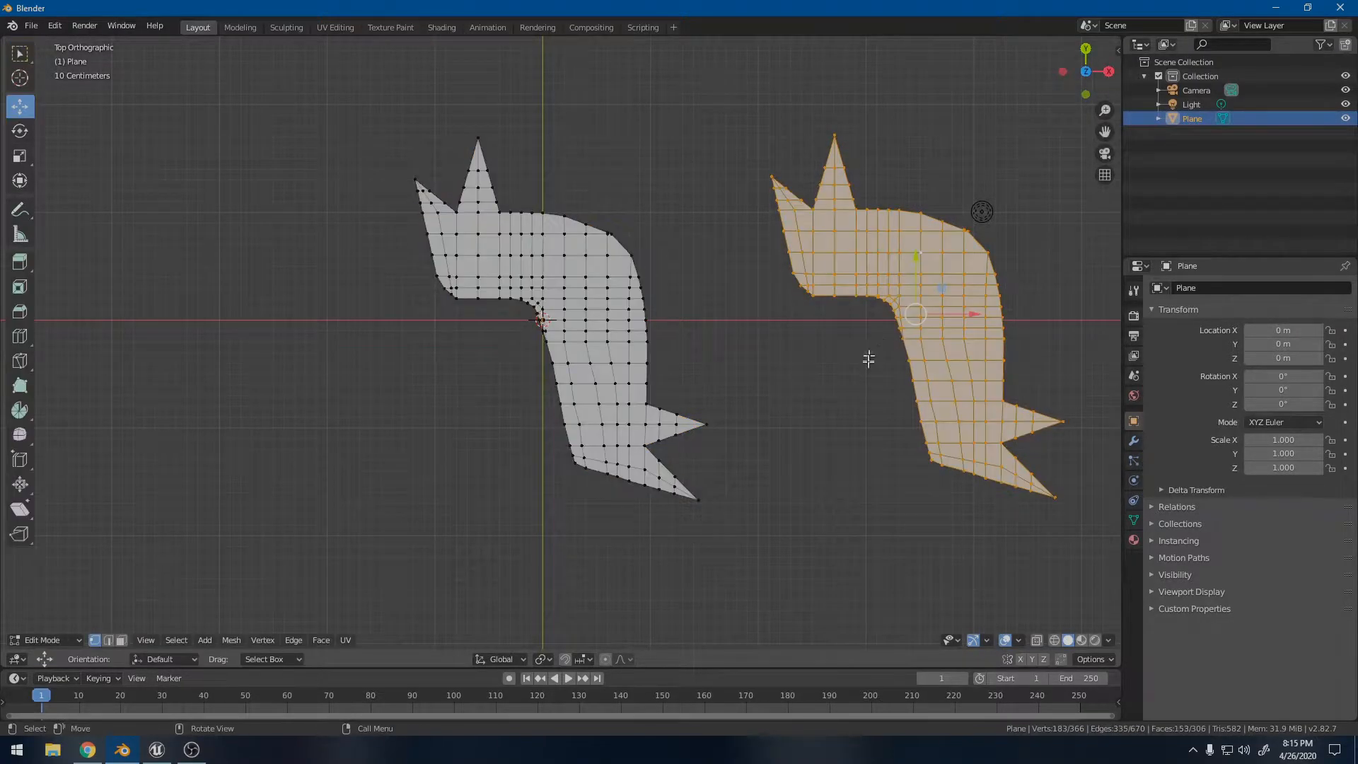
pyautogui.click(805, 387)
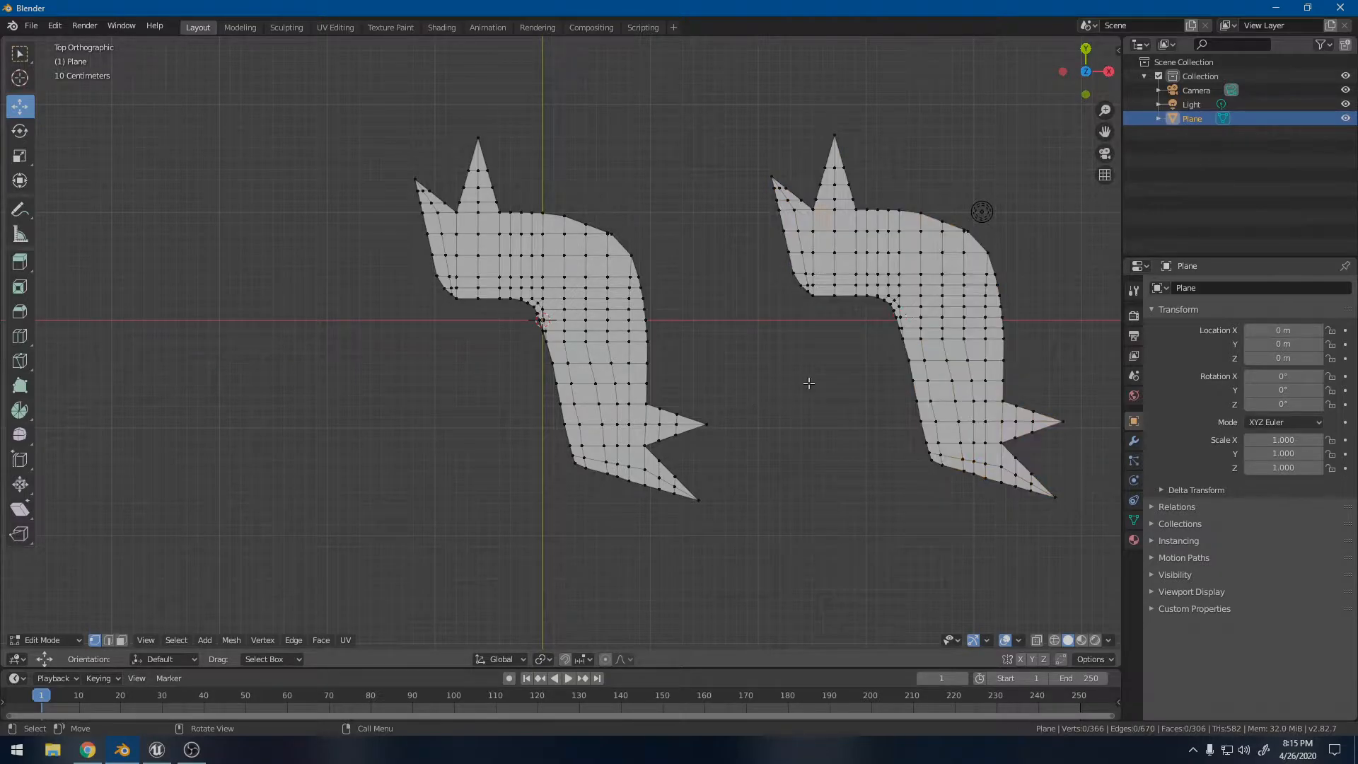
# - Select all vertices of the copied shape and try to separate the selection into its own object
pyautogui.press('Tab')
pyautogui.press('Tab')
pyautogui.press('c')
pyautogui.moveTo(863, 339)
pyautogui.mouseDown()
pyautogui.moveTo(834, 212)
pyautogui.moveTo(996, 263)
pyautogui.moveTo(1025, 491)
pyautogui.moveTo(1029, 396)
pyautogui.mouseUp()
pyautogui.press('Escape')
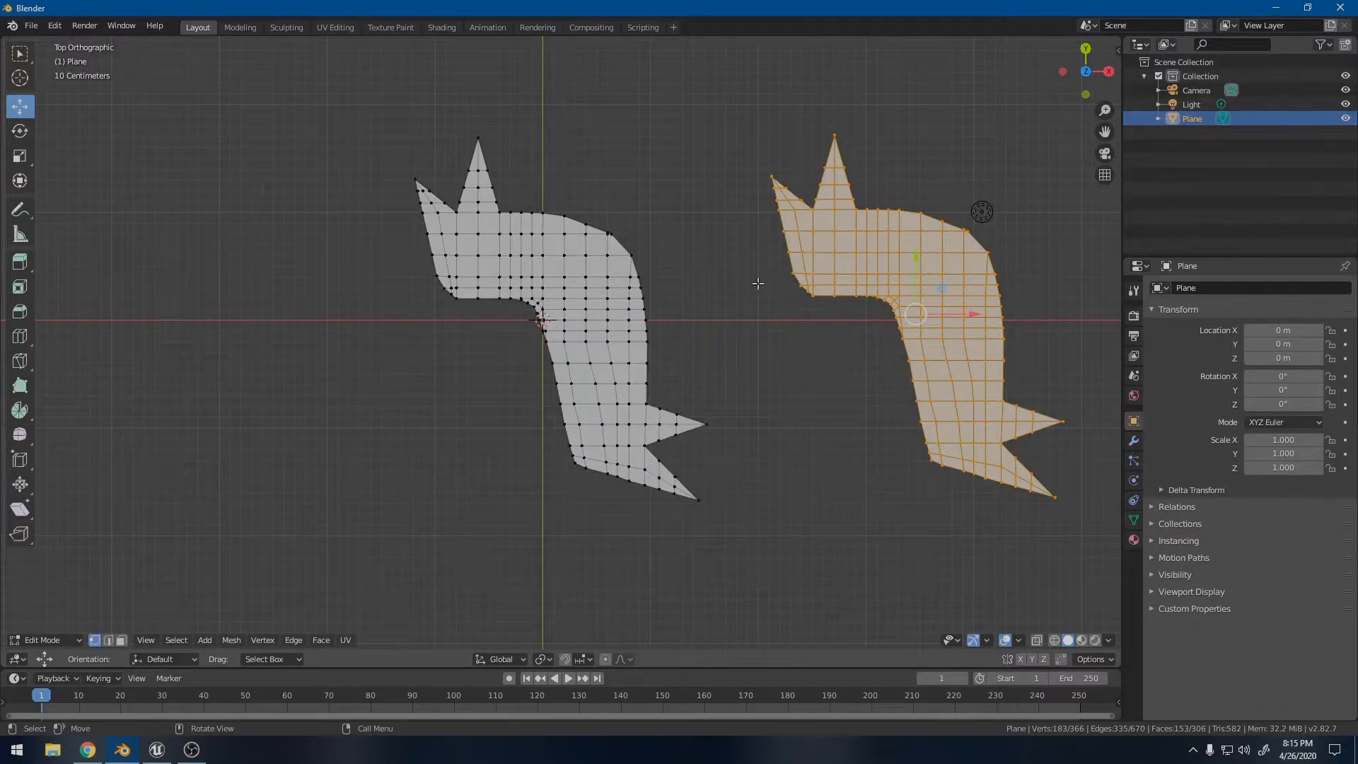
pyautogui.press('p')
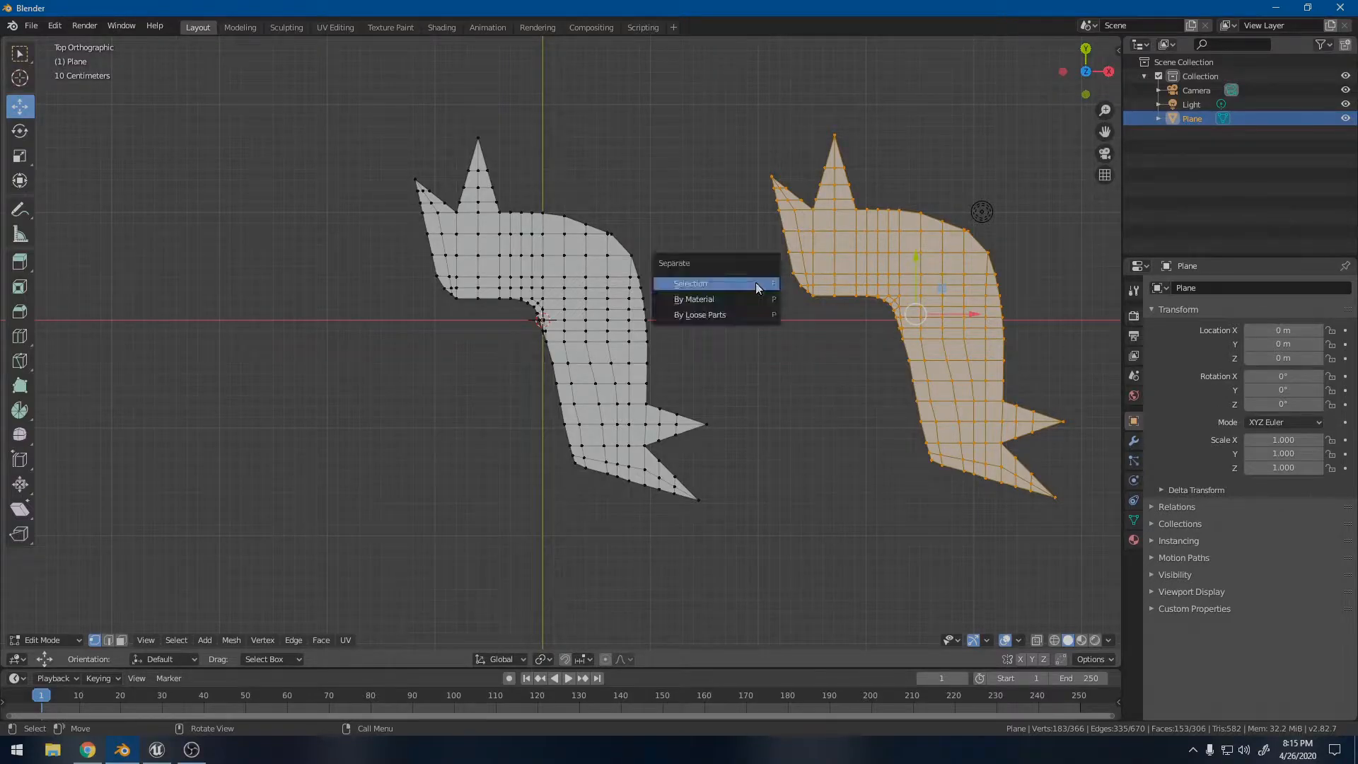
pyautogui.click(756, 282)
pyautogui.click(900, 439)
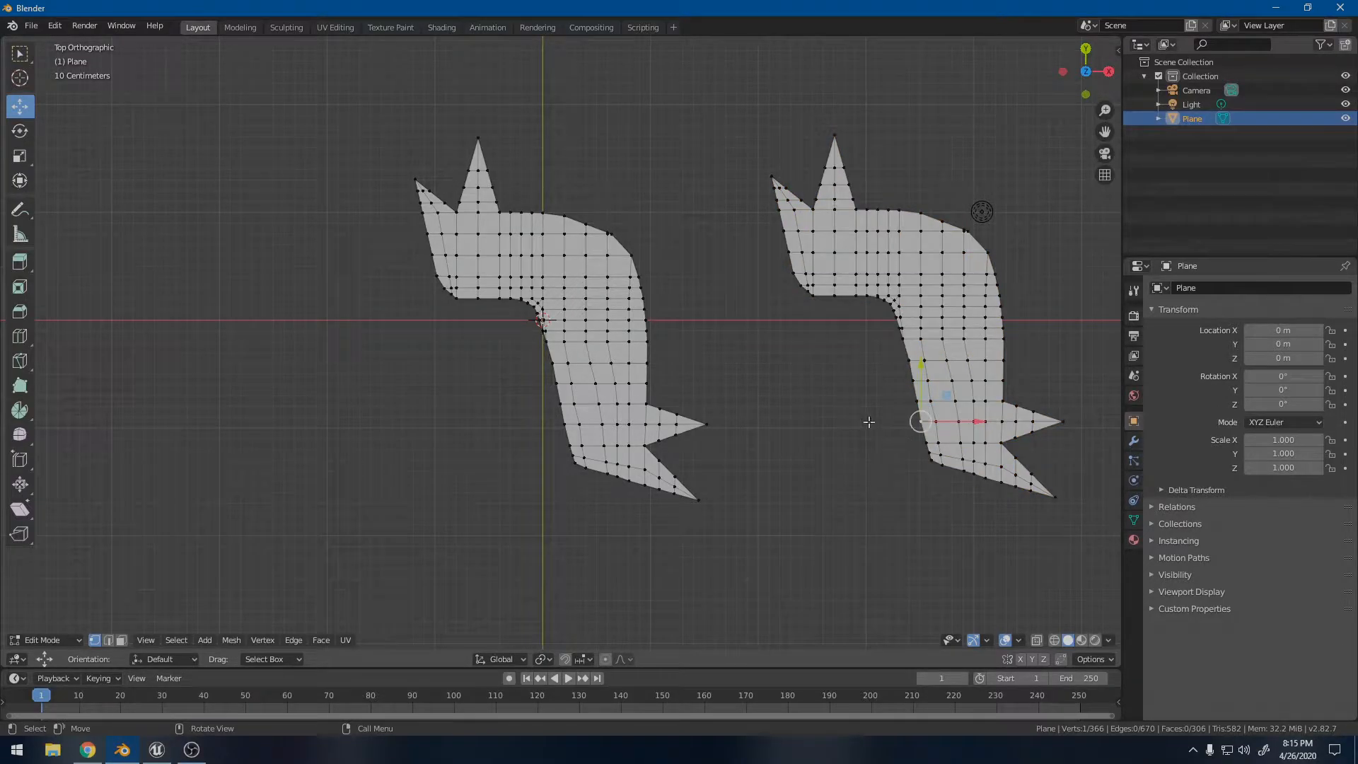
# - Undo the mesh duplication, going back to the single shape with all its vertices selected
pyautogui.press('a')
pyautogui.hotkey('alt', 'a')
pyautogui.press('Tab')
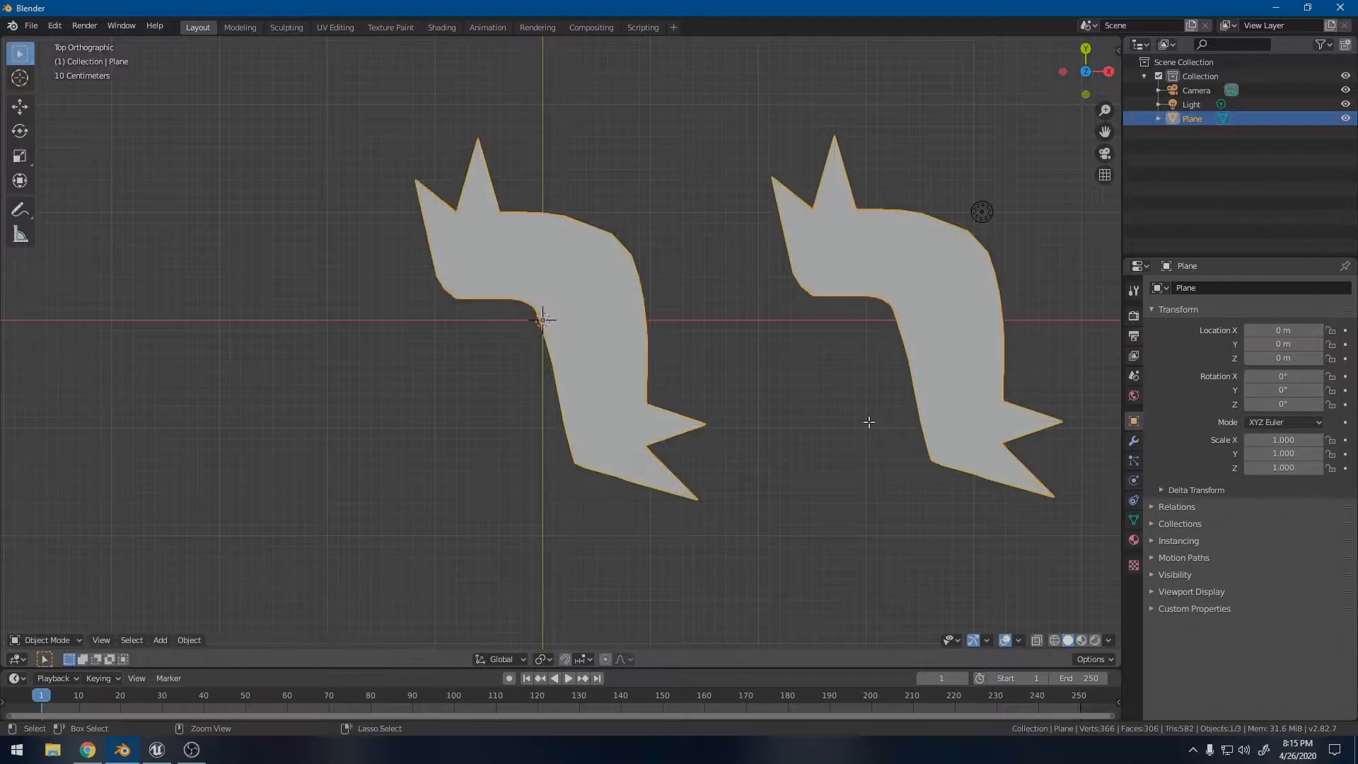
pyautogui.press('Tab')
pyautogui.press('l')
pyautogui.press('Tab')
pyautogui.hotkey('ctrl', 'z')
pyautogui.hotkey('ctrl', 'z')
pyautogui.hotkey('ctrl', 'z')
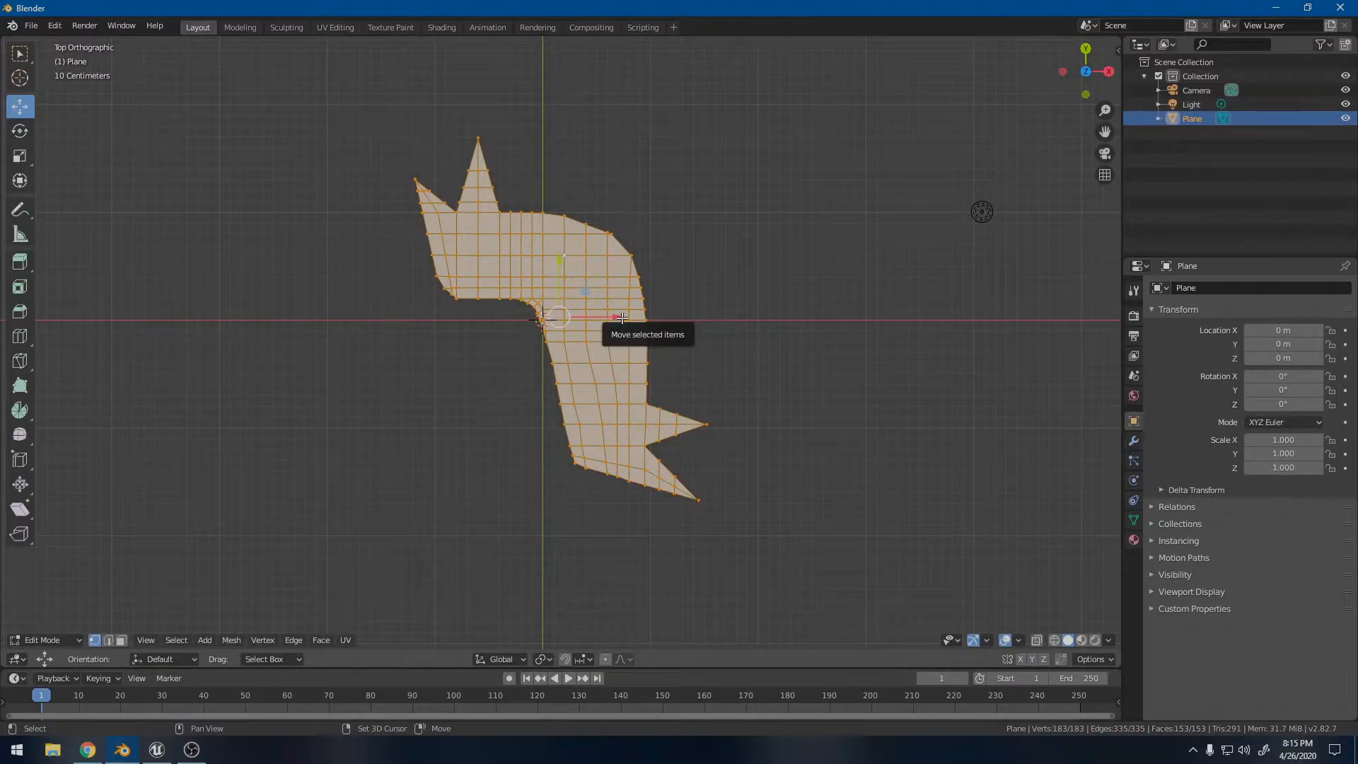
# - Duplicate the whole mesh, offset it about 3.3 m along X, separate the copy by selection, and return to Object Mode
pyautogui.hotkey('shift', 'd')
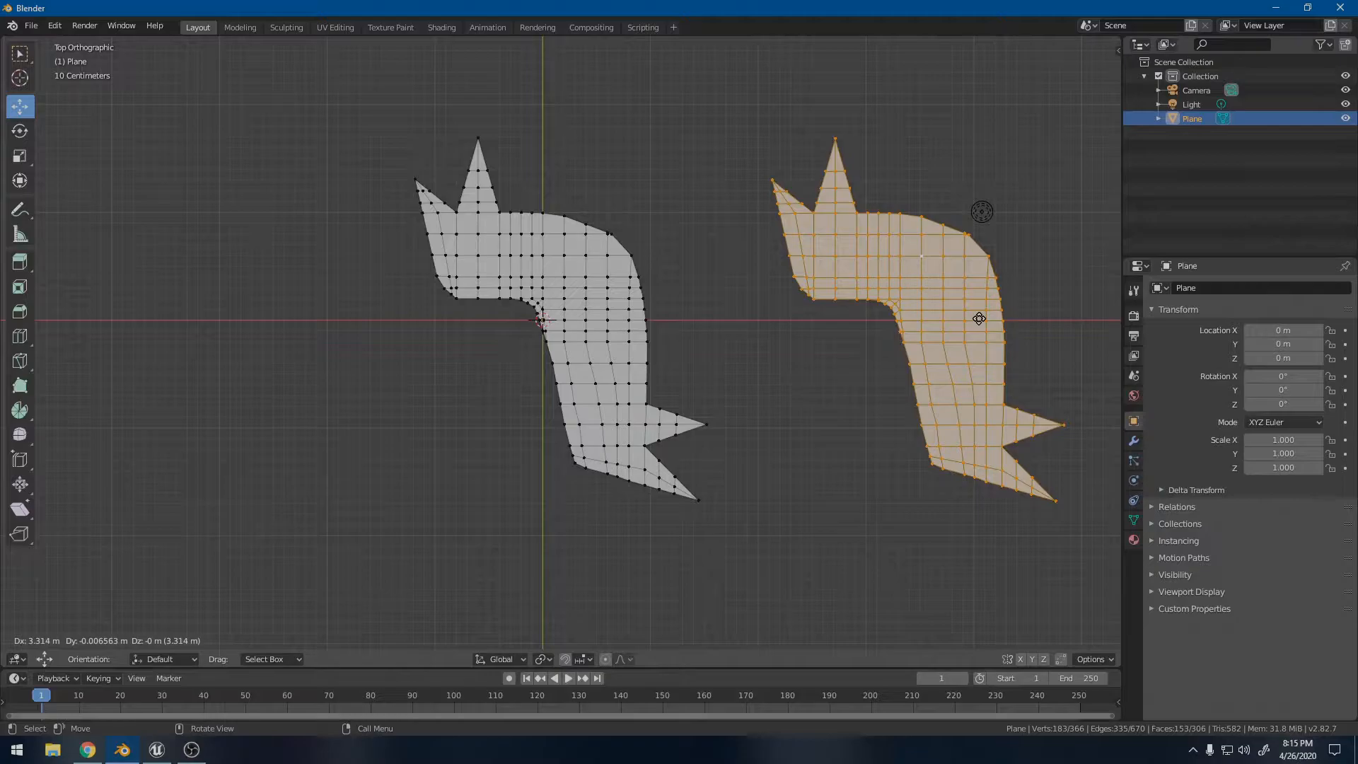
pyautogui.click(979, 318)
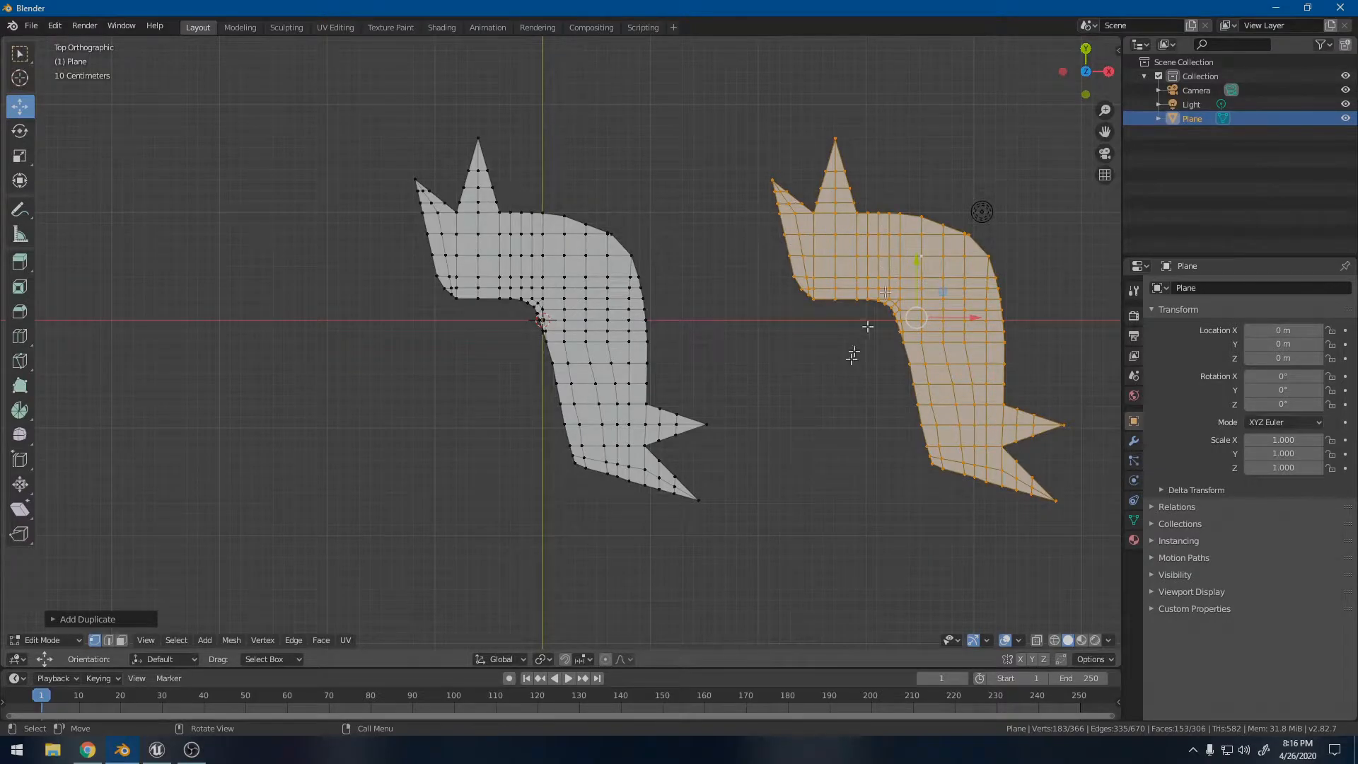
pyautogui.press('p')
pyautogui.press('p')
pyautogui.press('p')
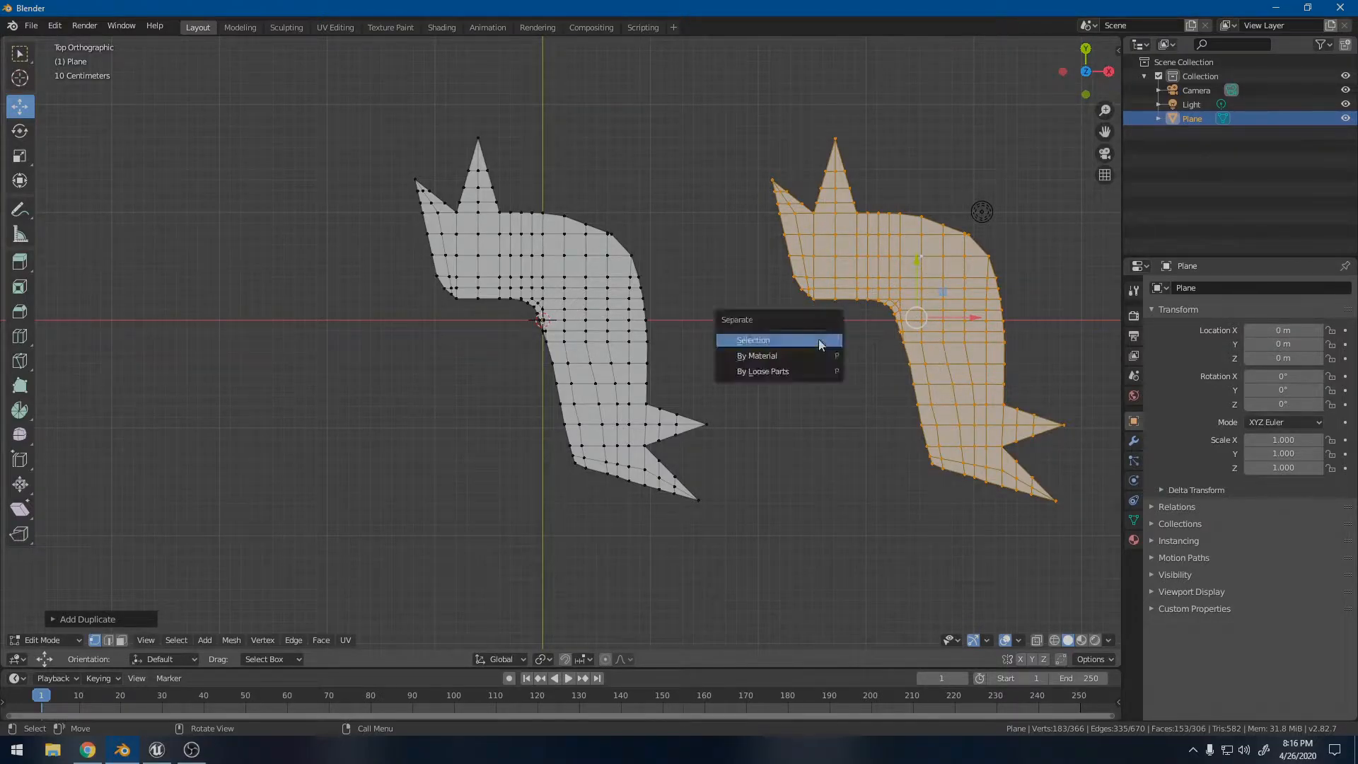
pyautogui.click(819, 342)
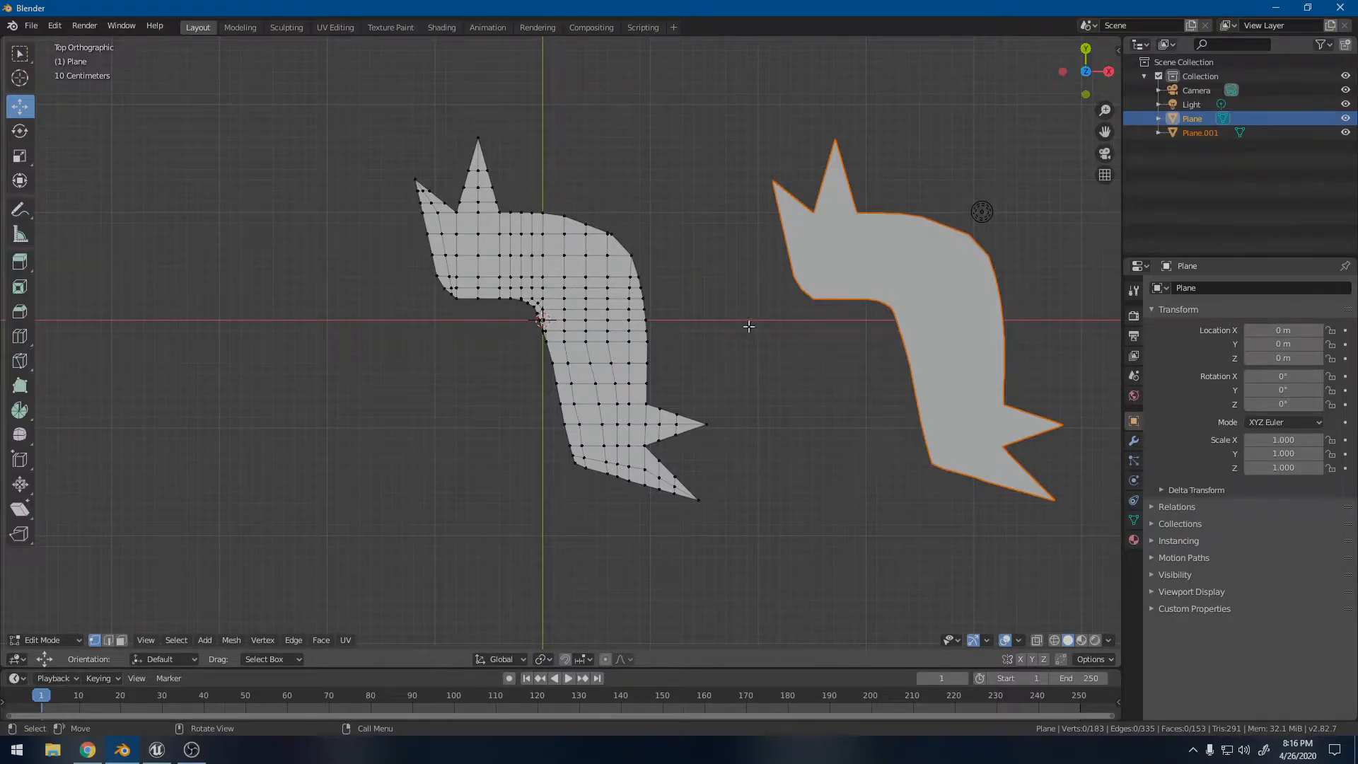
pyautogui.press('Tab')
# - Select the original and the copied shape alternately to check that they are separate objects
pyautogui.click(744, 294)
pyautogui.click(860, 271)
pyautogui.click(600, 302)
pyautogui.click(852, 283)
pyautogui.click(605, 303)
pyautogui.click(843, 287)
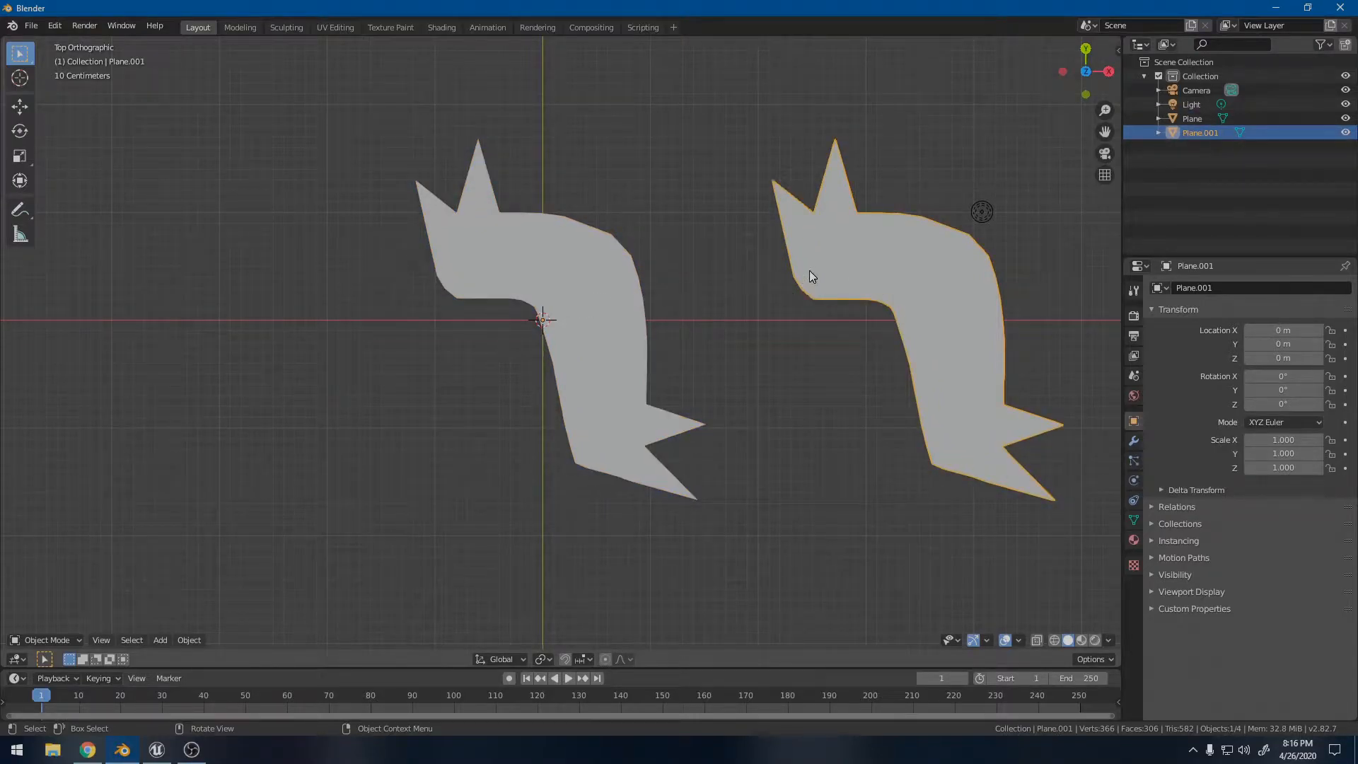
# - Rename the original Plane object as EnemyHealthBar
pyautogui.click(601, 273)
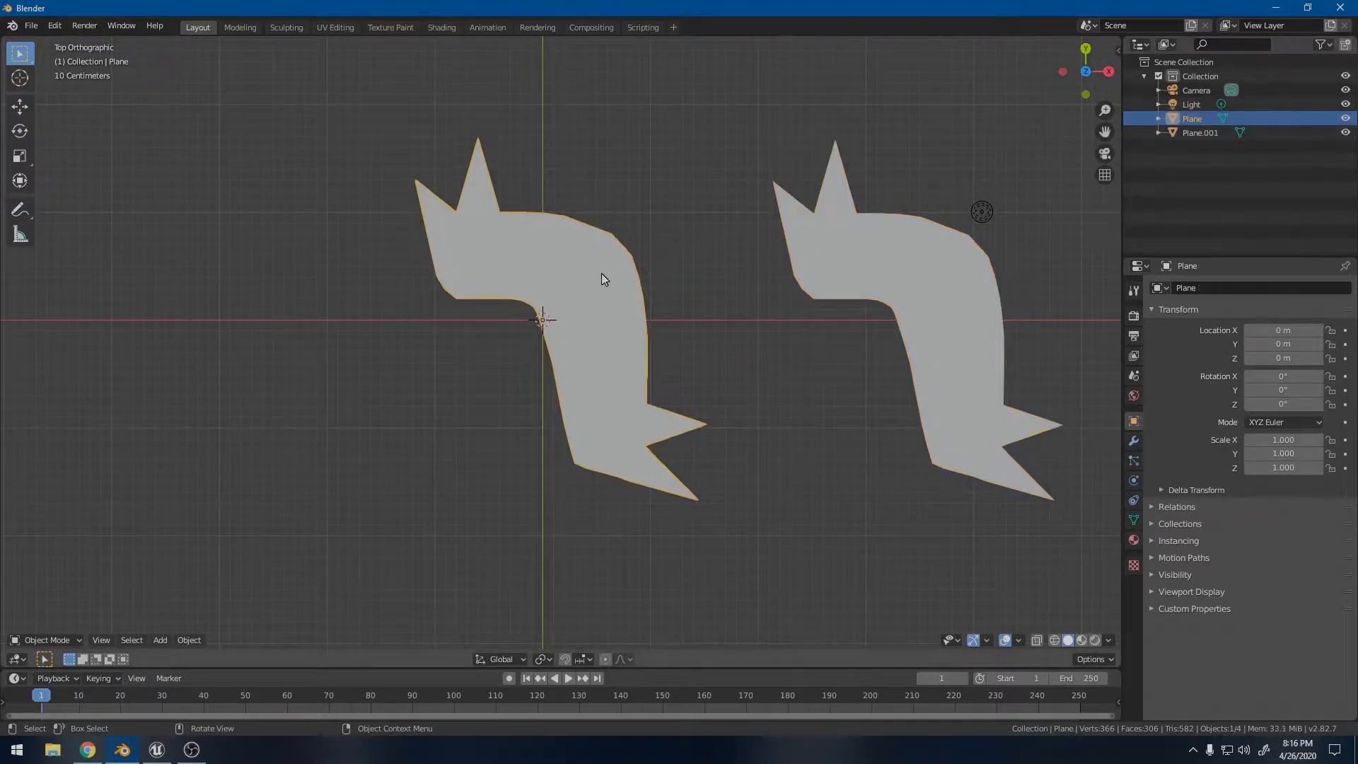
pyautogui.rightClick(1194, 118)
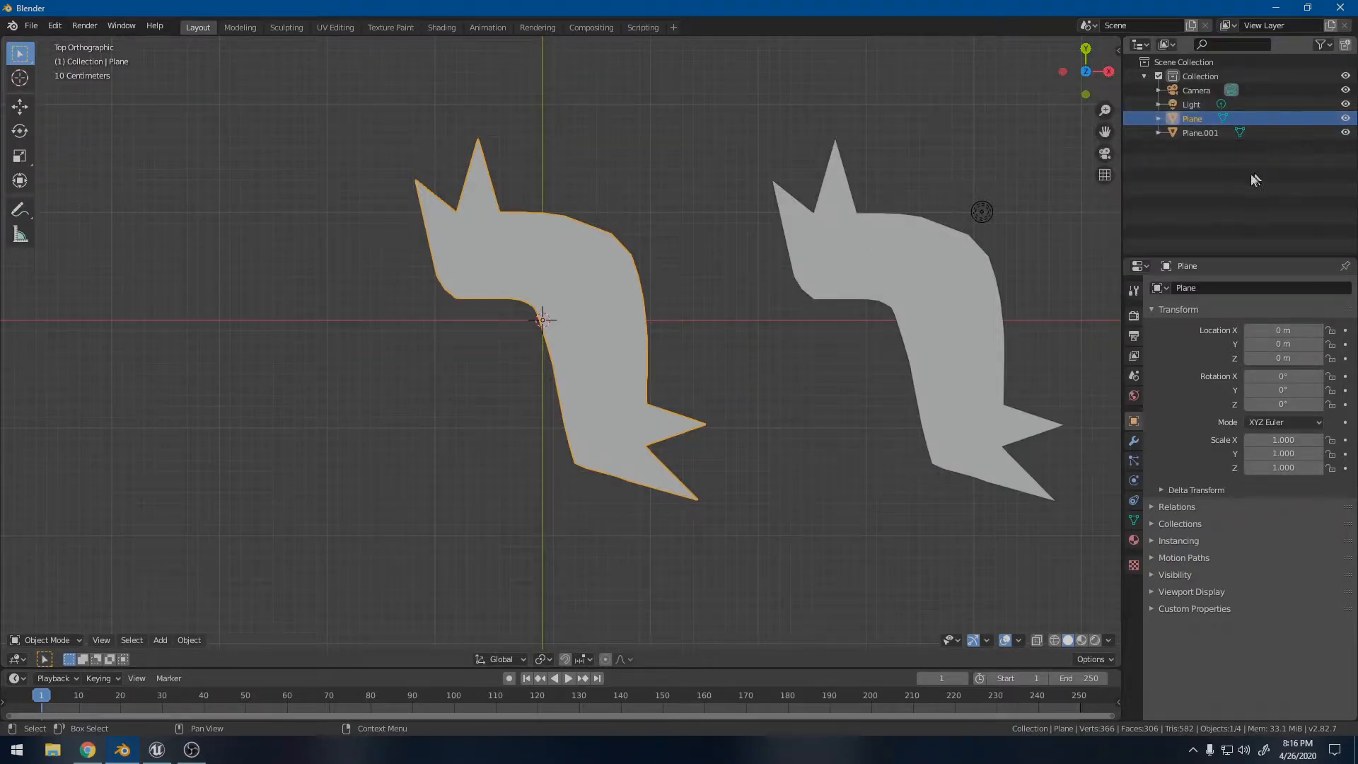
pyautogui.doubleClick(1195, 119)
pyautogui.press('BackSpace')
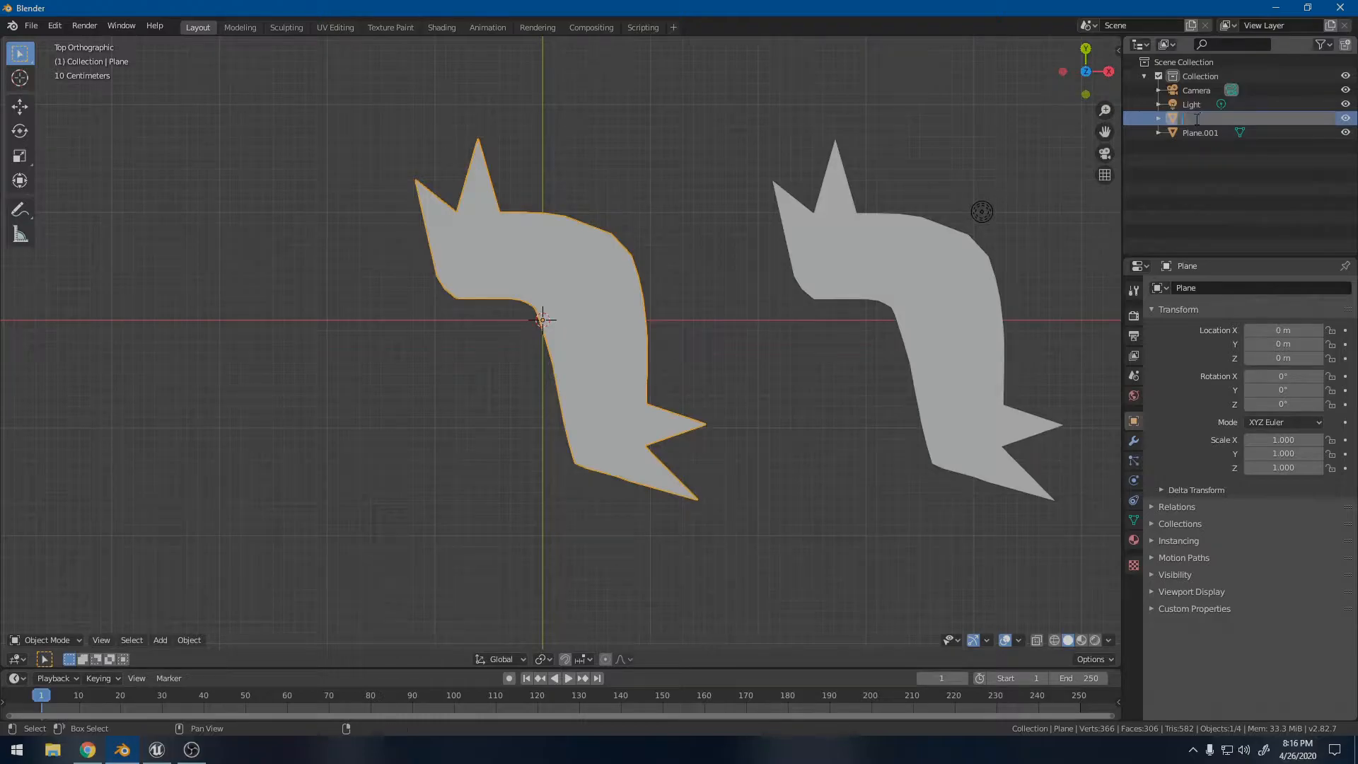
pyautogui.write('he')
pyautogui.press('BackSpace')
pyautogui.press('BackSpace')
pyautogui.write('e')
pyautogui.write('E')
pyautogui.write('nemyHe')
pyautogui.write('althBa')
pyautogui.press('Return')
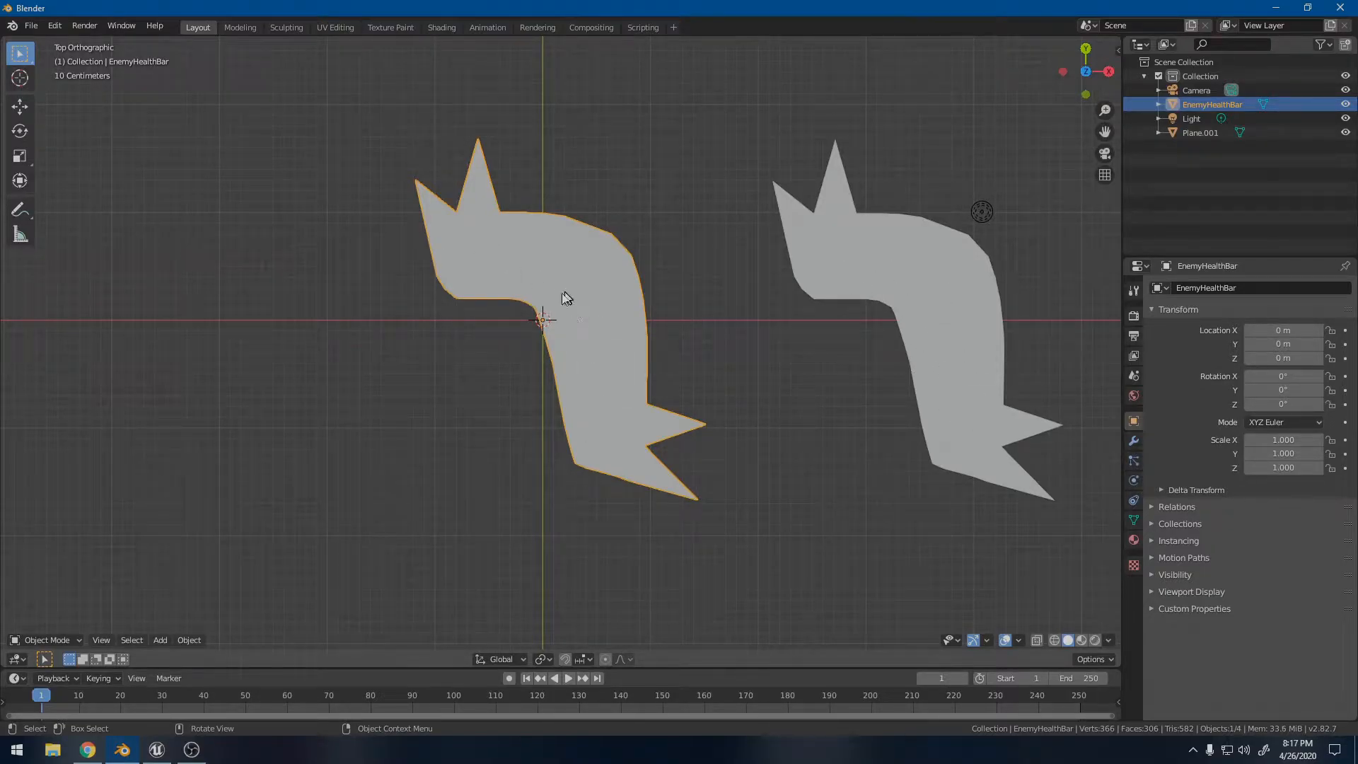
pyautogui.rightClick(573, 272)
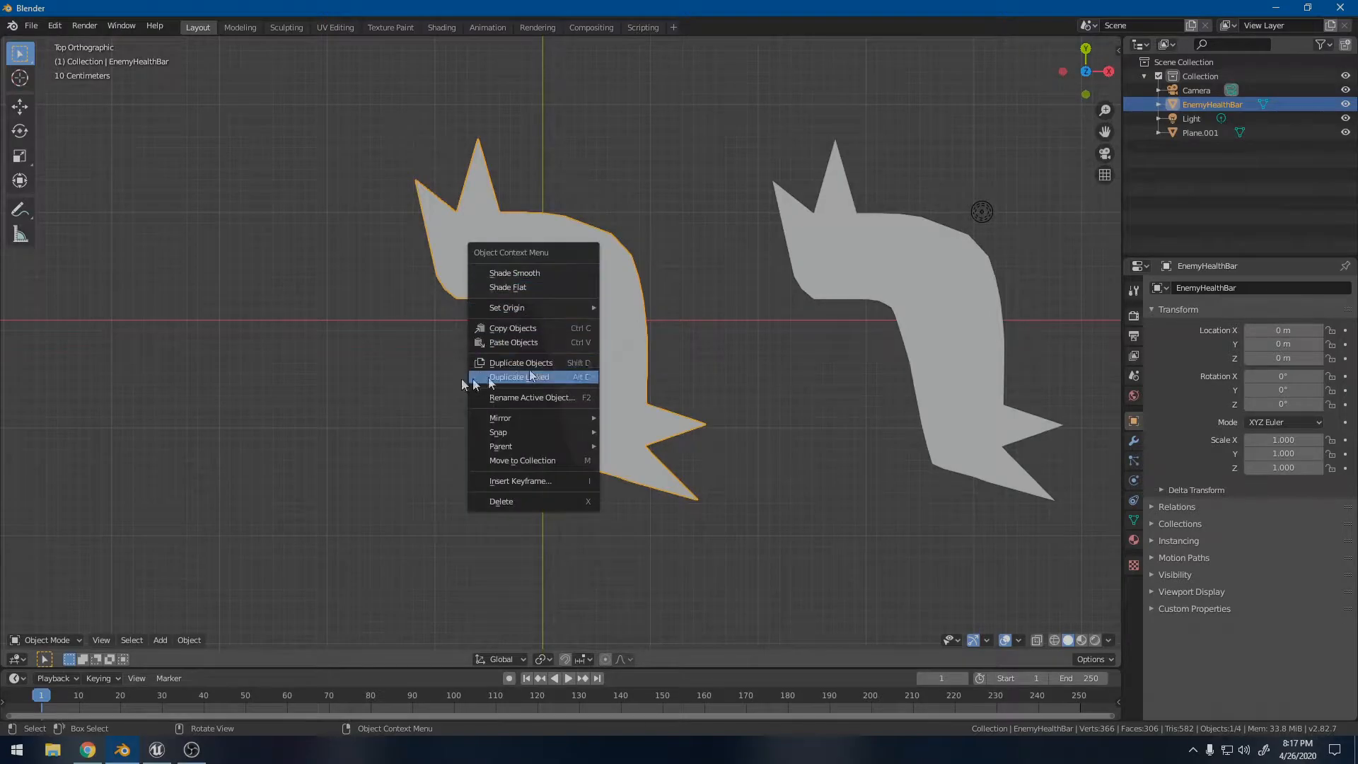
pyautogui.click(424, 340)
pyautogui.click(498, 270)
pyautogui.press('Tab')
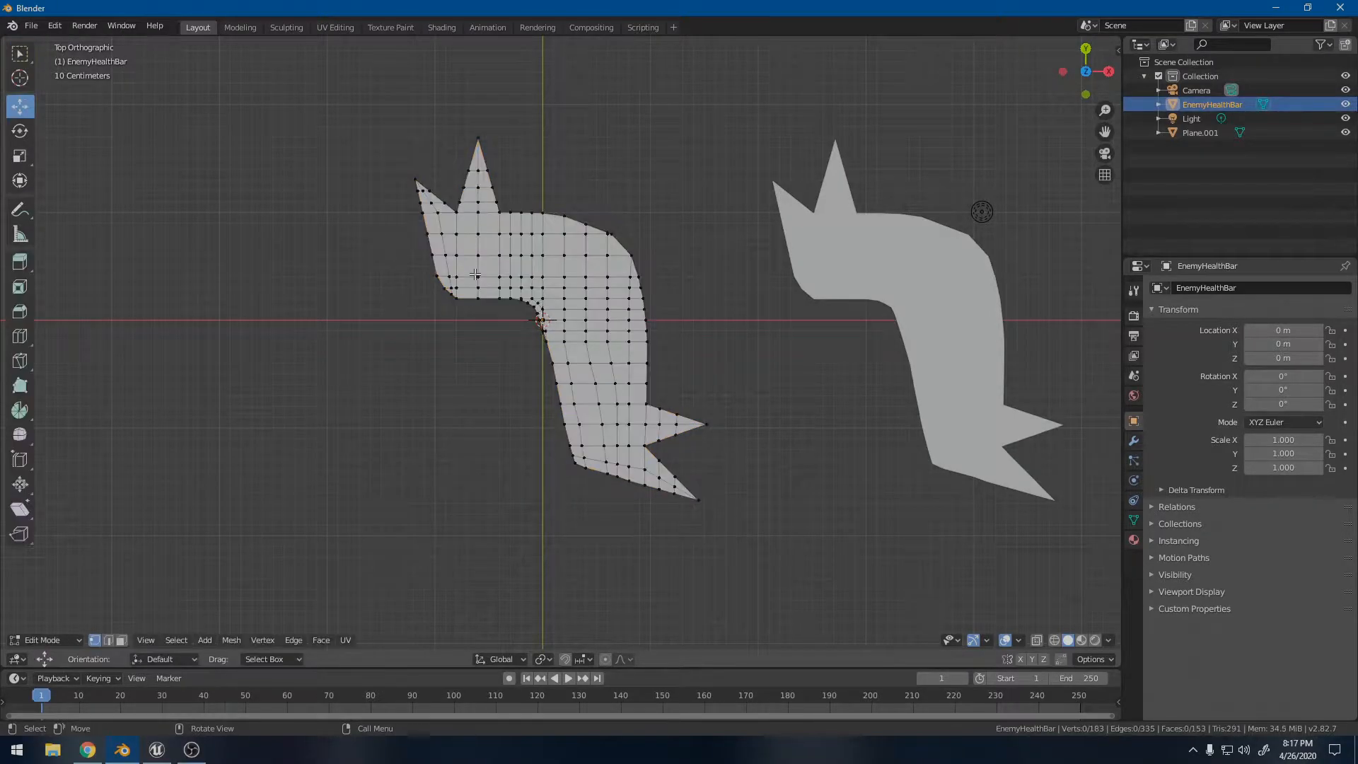
pyautogui.scroll(5, 510, 263)
pyautogui.keyDown('shift'); pyautogui.moveTo(533, 255); pyautogui.dragTo(340, 274, button='middle'); pyautogui.keyUp('shift')
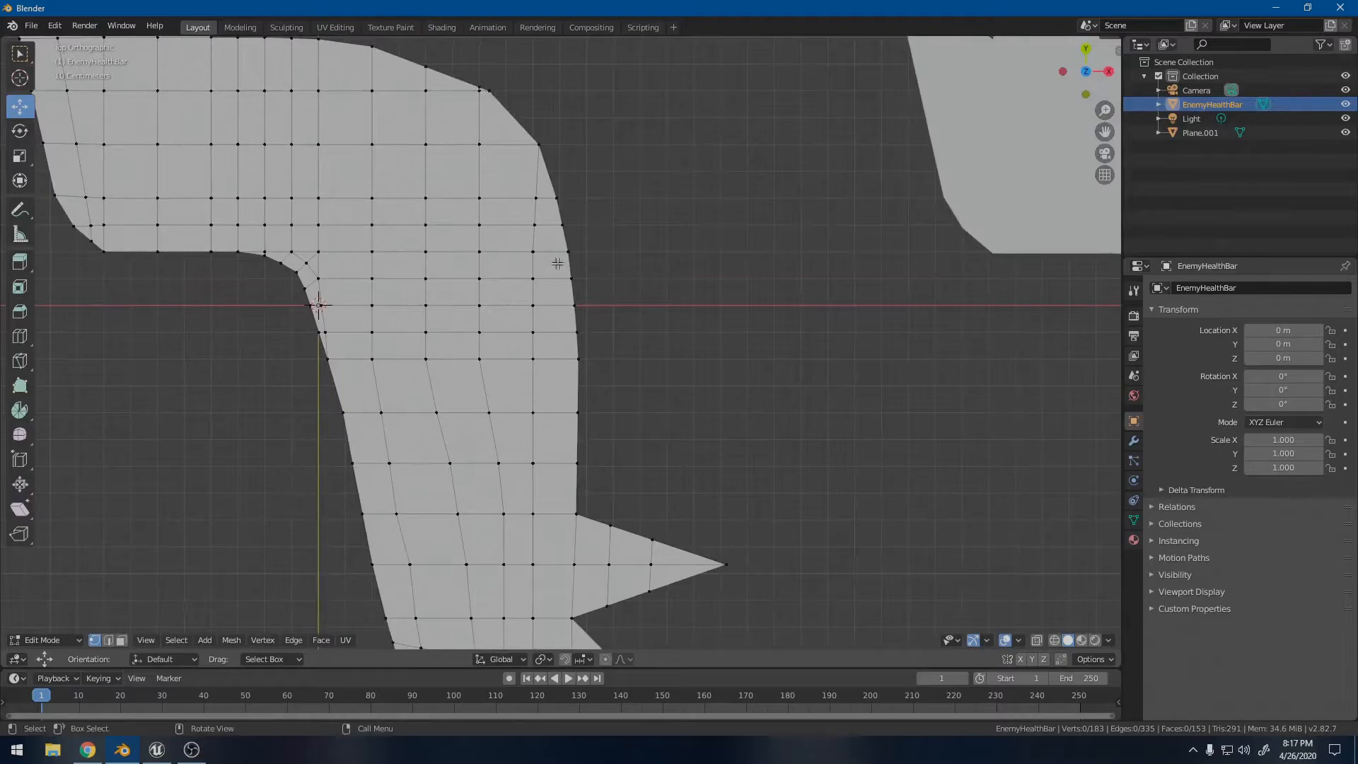
pyautogui.press('Tab')
pyautogui.scroll(-5, 338, 274)
# - Hide the duplicate Plane.001 and enter Edit Mode on EnemyHealthBar
pyautogui.click(782, 279)
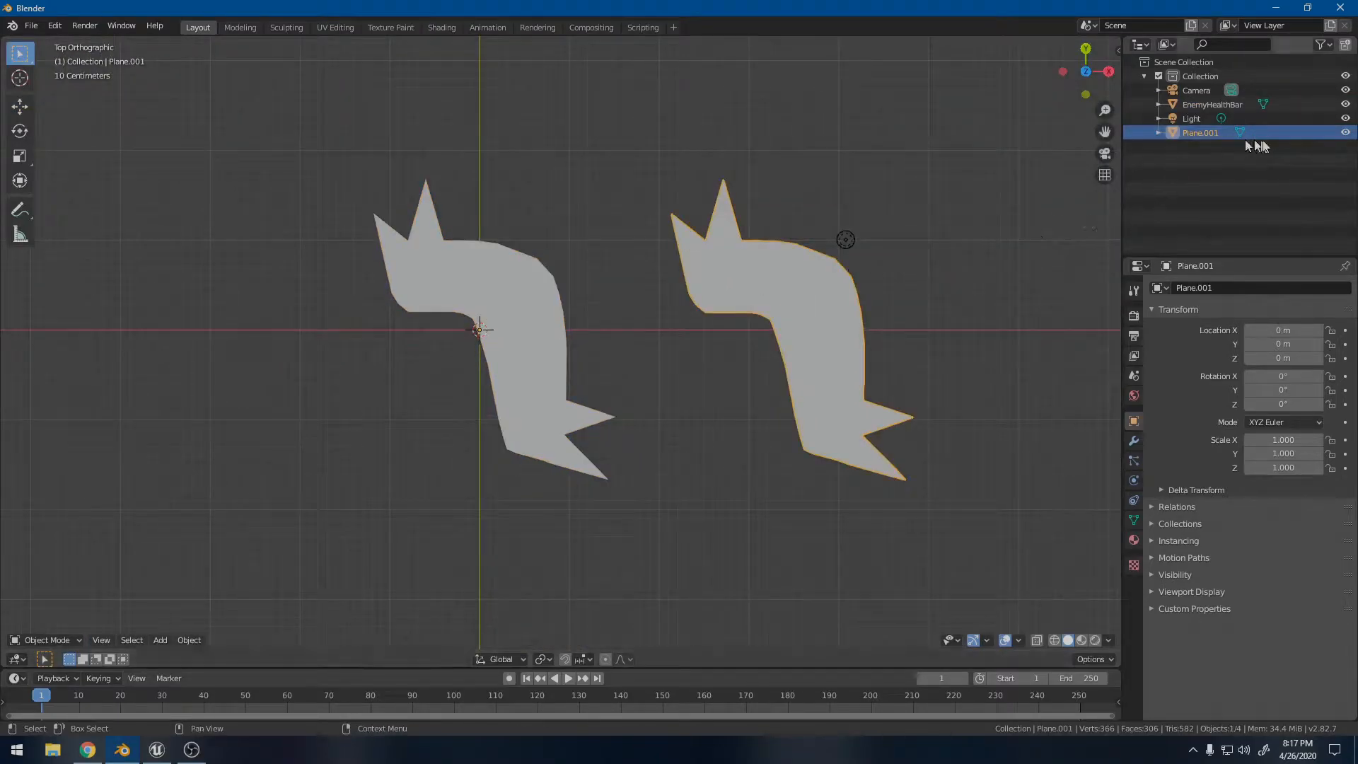
pyautogui.click(1346, 133)
pyautogui.click(481, 286)
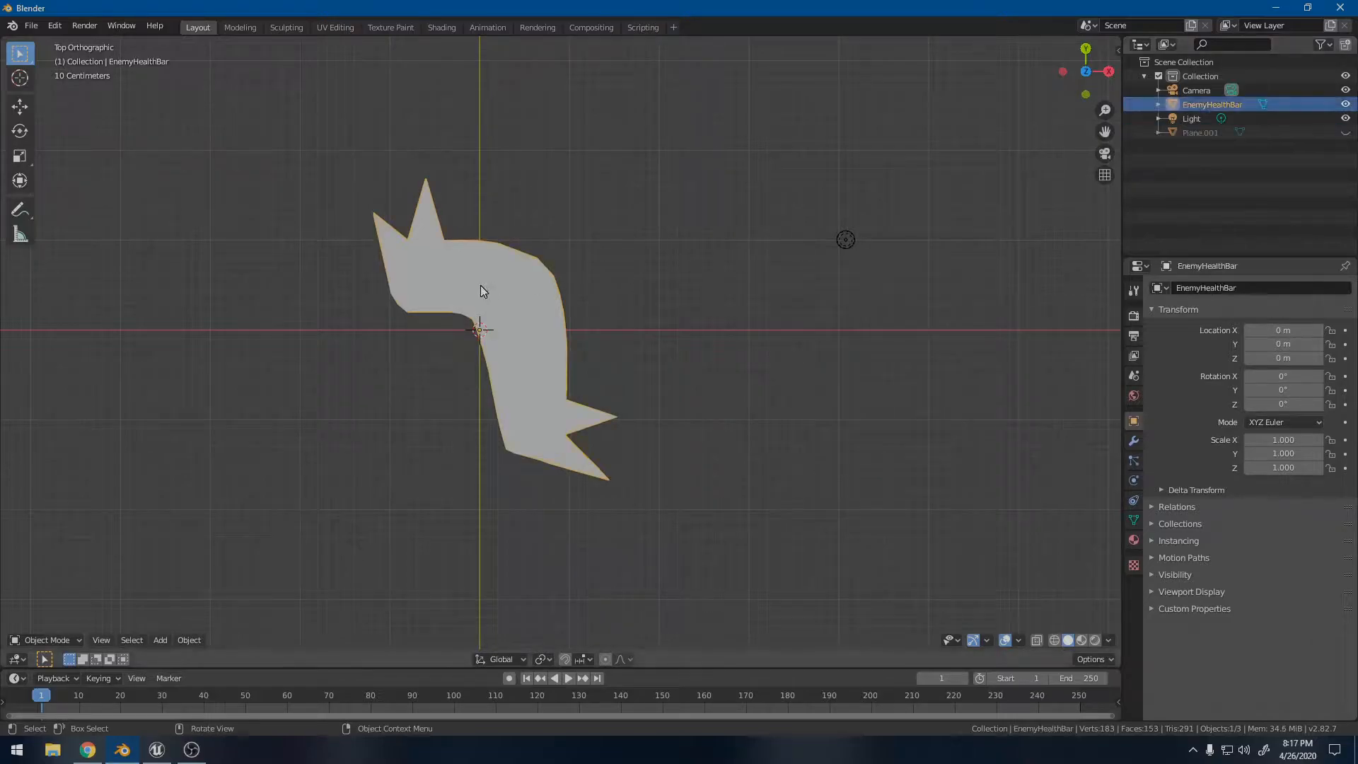
pyautogui.press('Tab')
# - Knife-cut an inset line parallel to the outer edge, from below the upper-left spike along the upper edge and around the bend
pyautogui.scroll(6, 329, 303)
pyautogui.keyDown('shift'); pyautogui.moveTo(344, 304); pyautogui.dragTo(728, 466, button='middle'); pyautogui.keyUp('shift')
pyautogui.press('k')
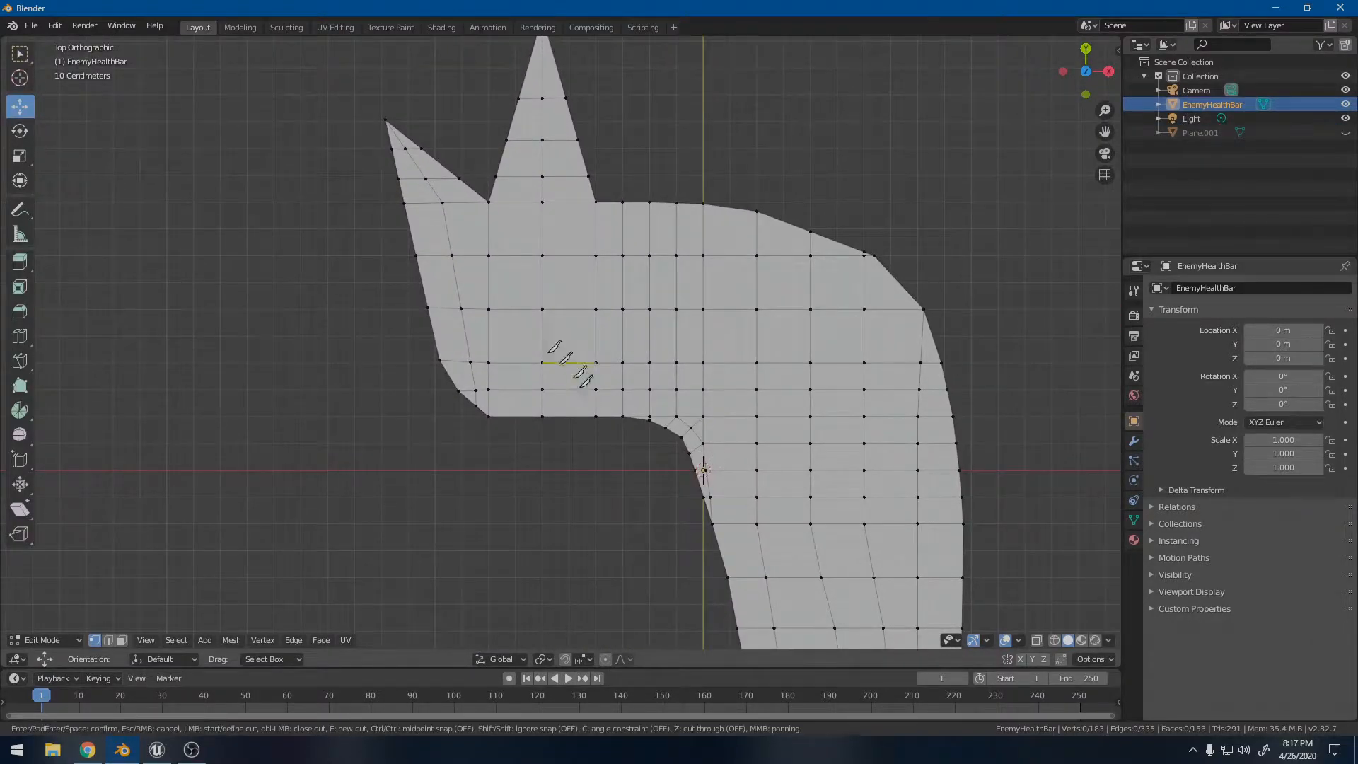
pyautogui.click(451, 256)
pyautogui.click(450, 221)
pyautogui.click(489, 224)
pyautogui.click(596, 223)
pyautogui.click(650, 223)
pyautogui.click(677, 224)
pyautogui.click(756, 237)
pyautogui.click(811, 256)
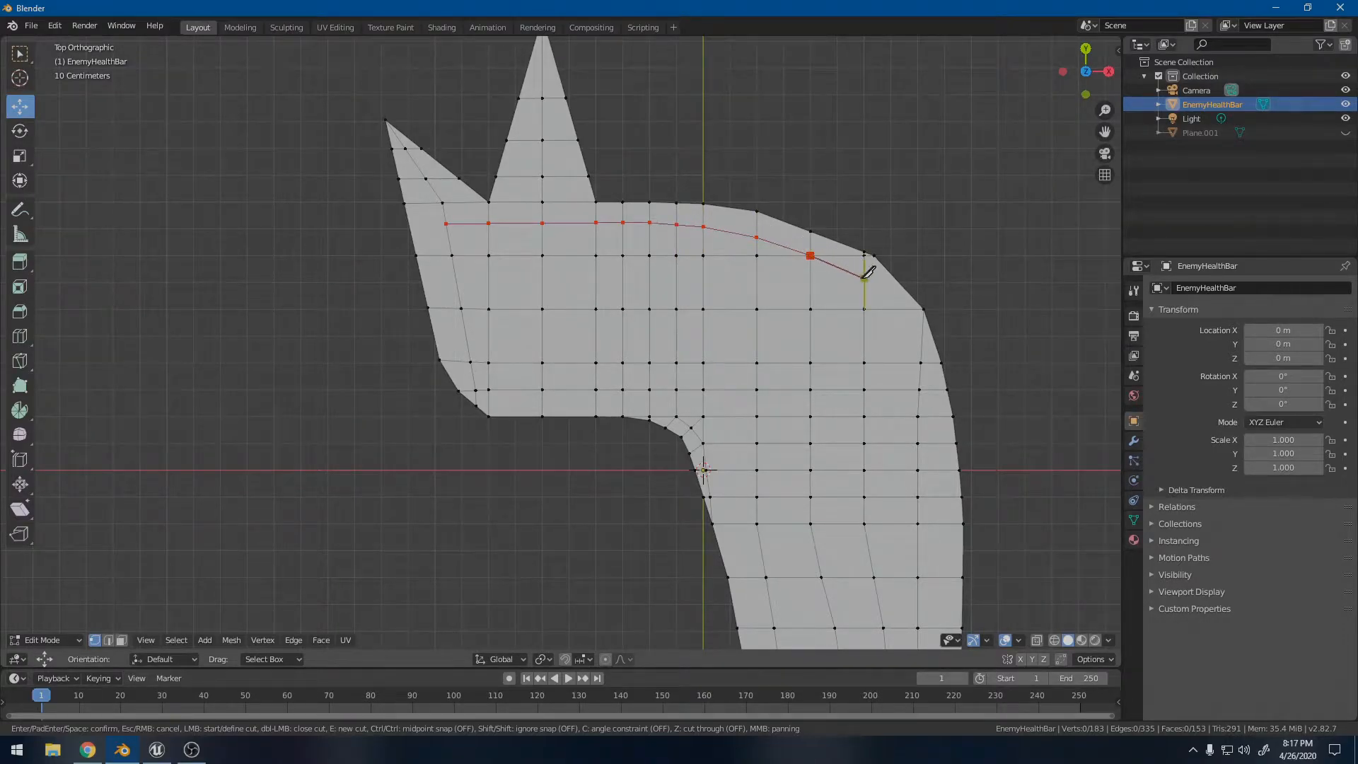
pyautogui.click(864, 277)
pyautogui.click(899, 309)
pyautogui.click(921, 362)
pyautogui.click(930, 390)
pyautogui.click(936, 417)
pyautogui.click(941, 443)
pyautogui.click(942, 469)
pyautogui.click(946, 496)
pyautogui.press('Return')
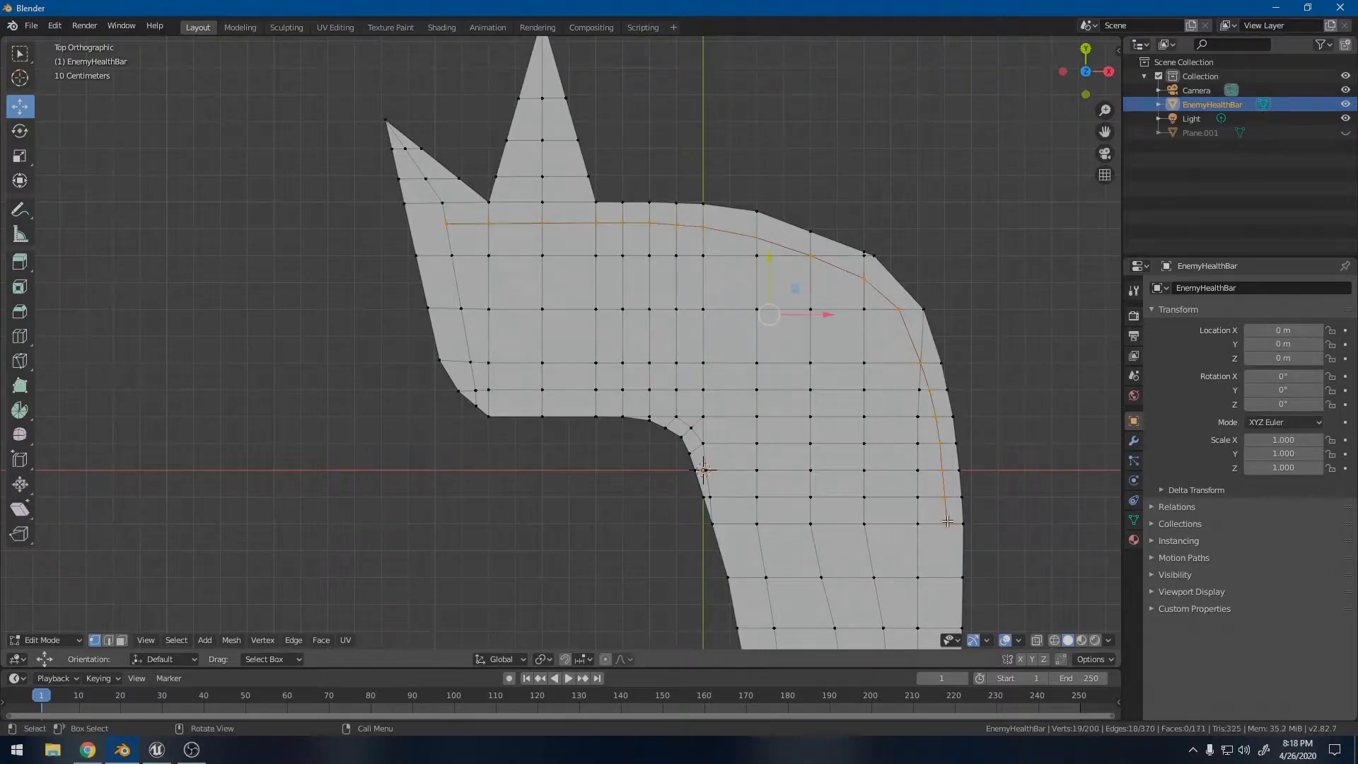
# - Knife-cut the inset line from its end past the bend down alongside the outer edge to the bottom row of faces
pyautogui.keyDown('shift'); pyautogui.moveTo(1089, 625); pyautogui.dragTo(864, 339, button='middle'); pyautogui.keyUp('shift')
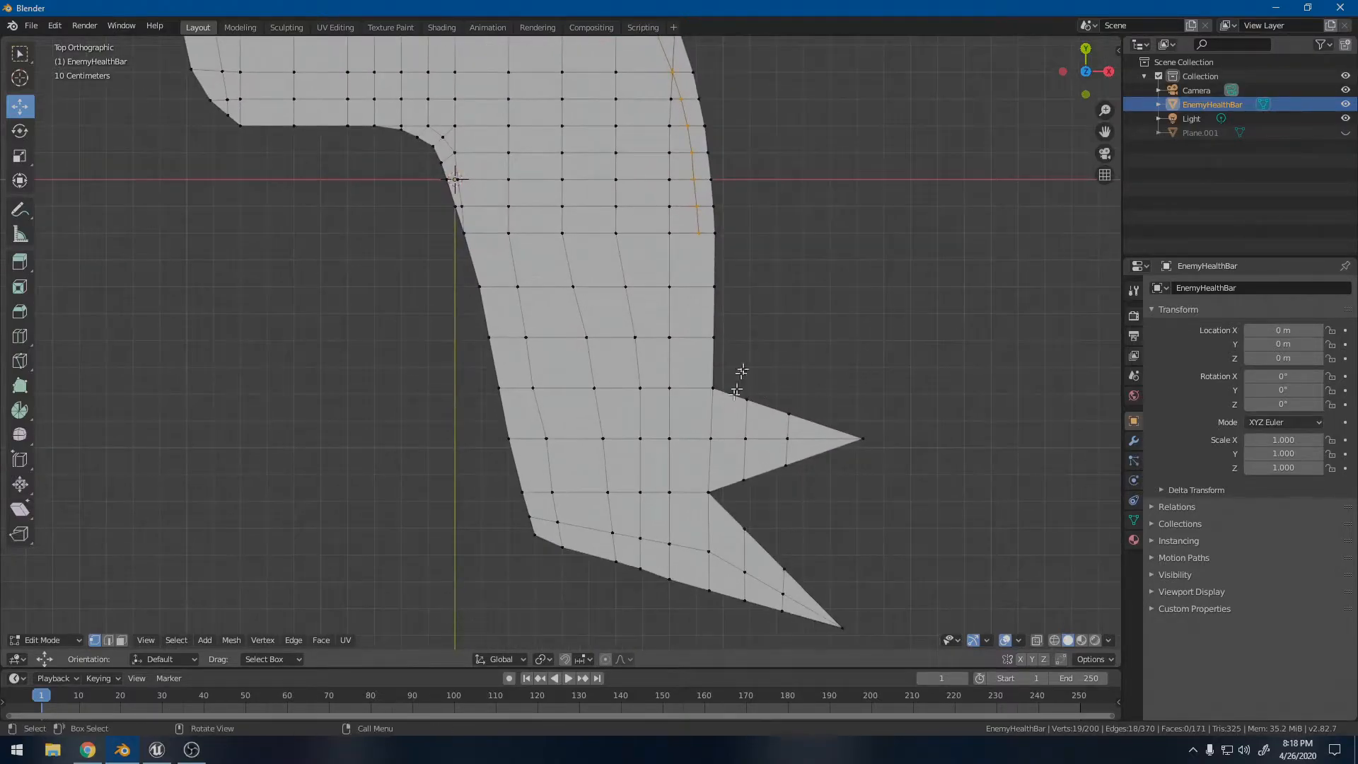
pyautogui.press('k')
pyautogui.click(700, 232)
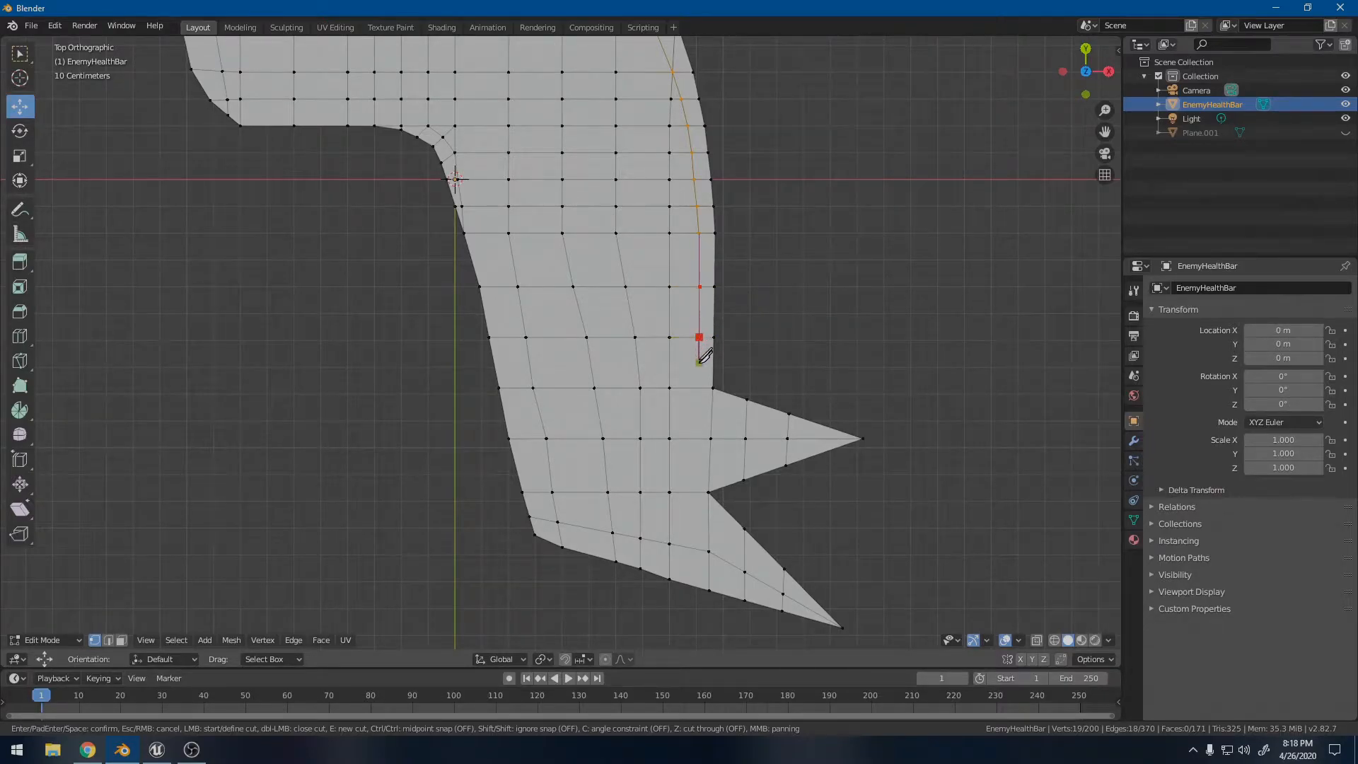
pyautogui.click(698, 439)
pyautogui.click(694, 492)
pyautogui.click(694, 547)
pyautogui.press('Return')
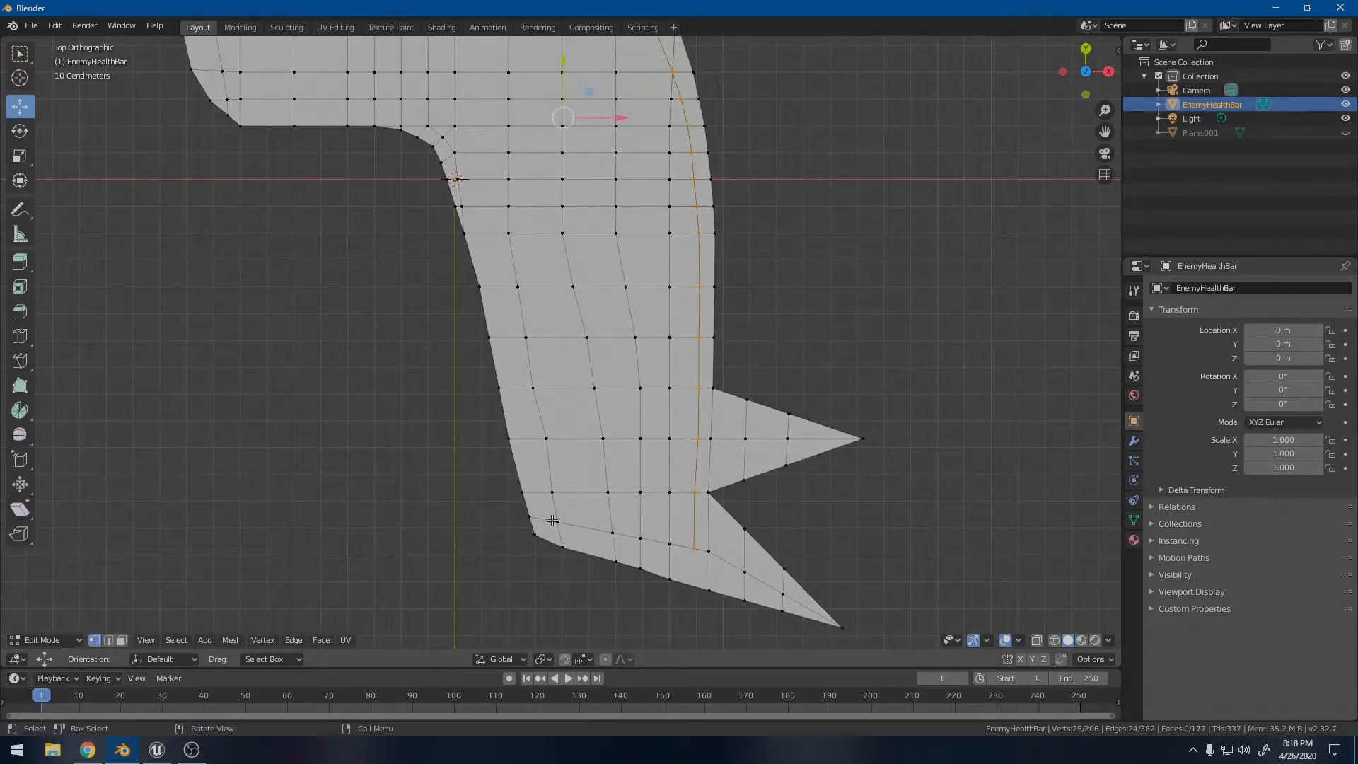
# - Knife-cut an inset line parallel to the inner edge, from the bottom corner up the leg, around the bend and along the head's lower edge
pyautogui.press('k')
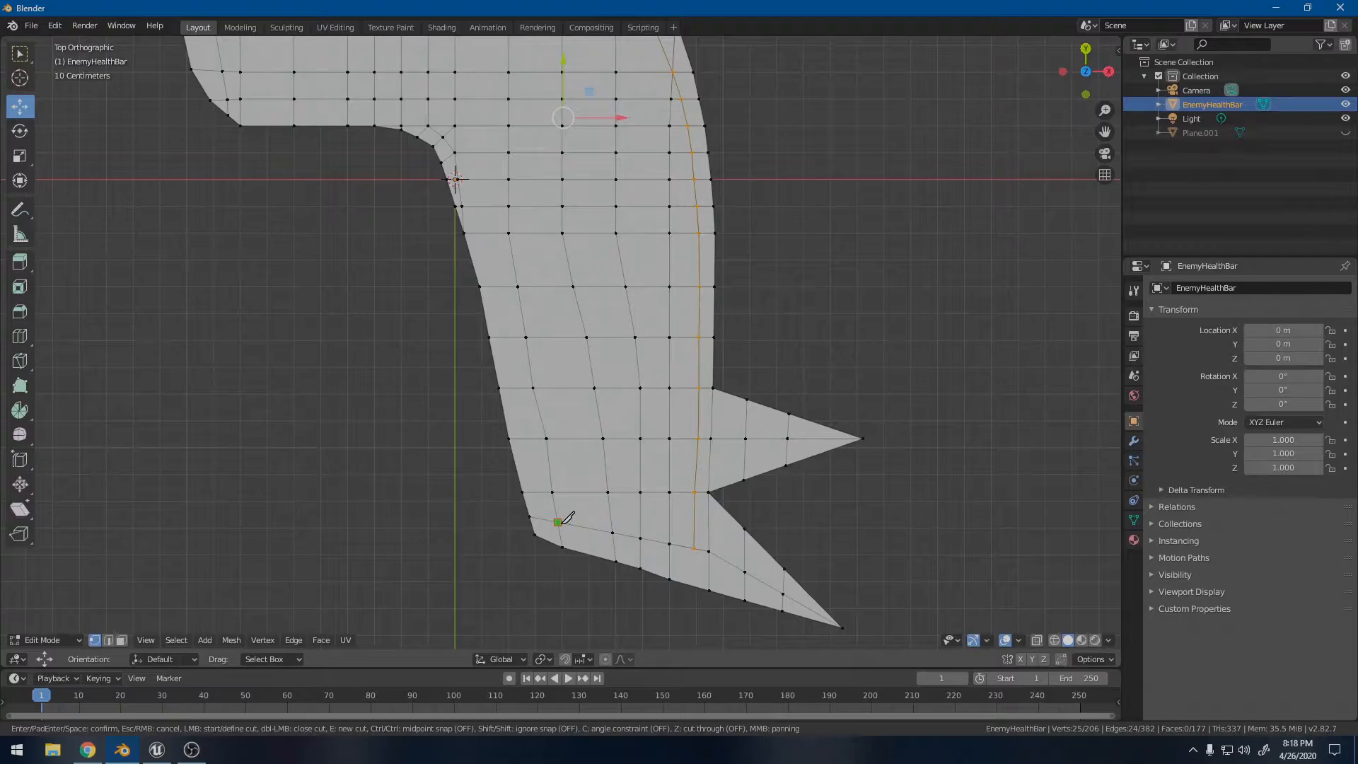
pyautogui.press('Escape')
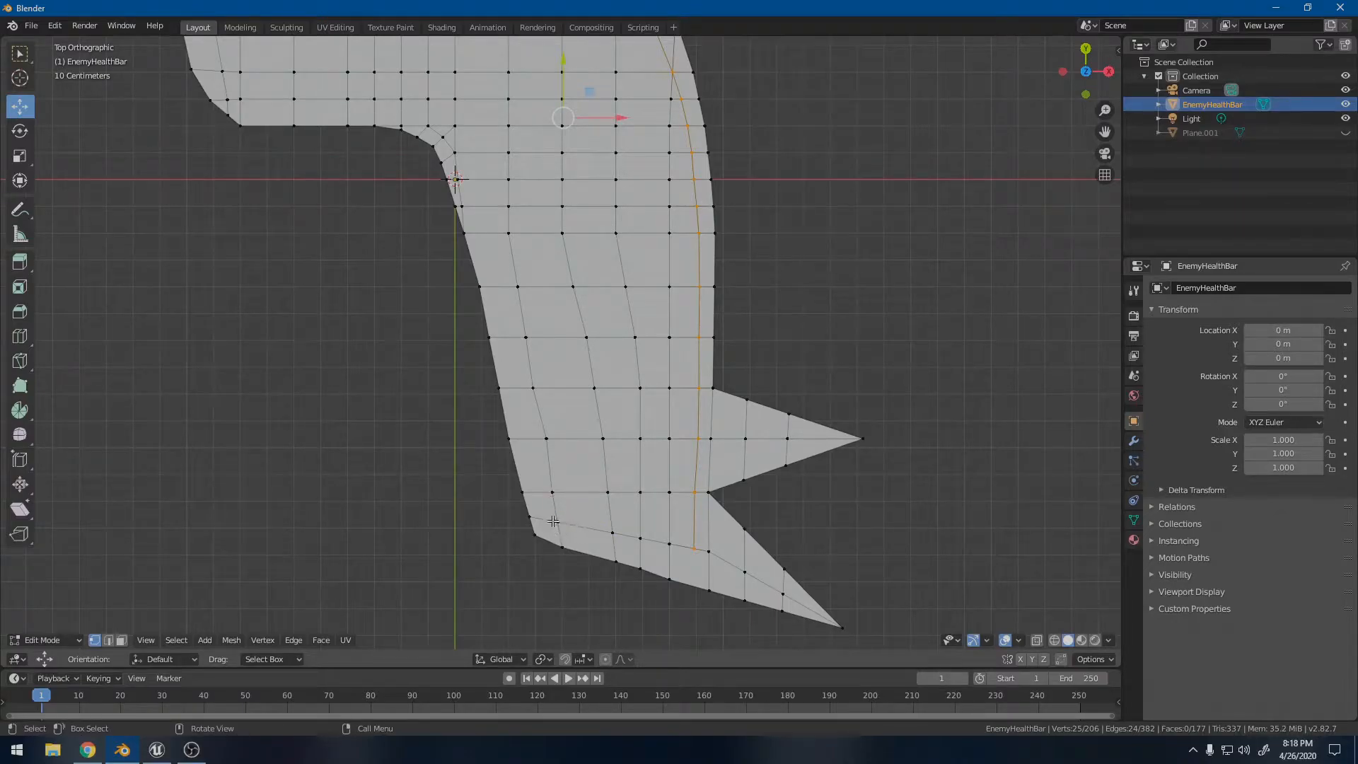
pyautogui.press('k')
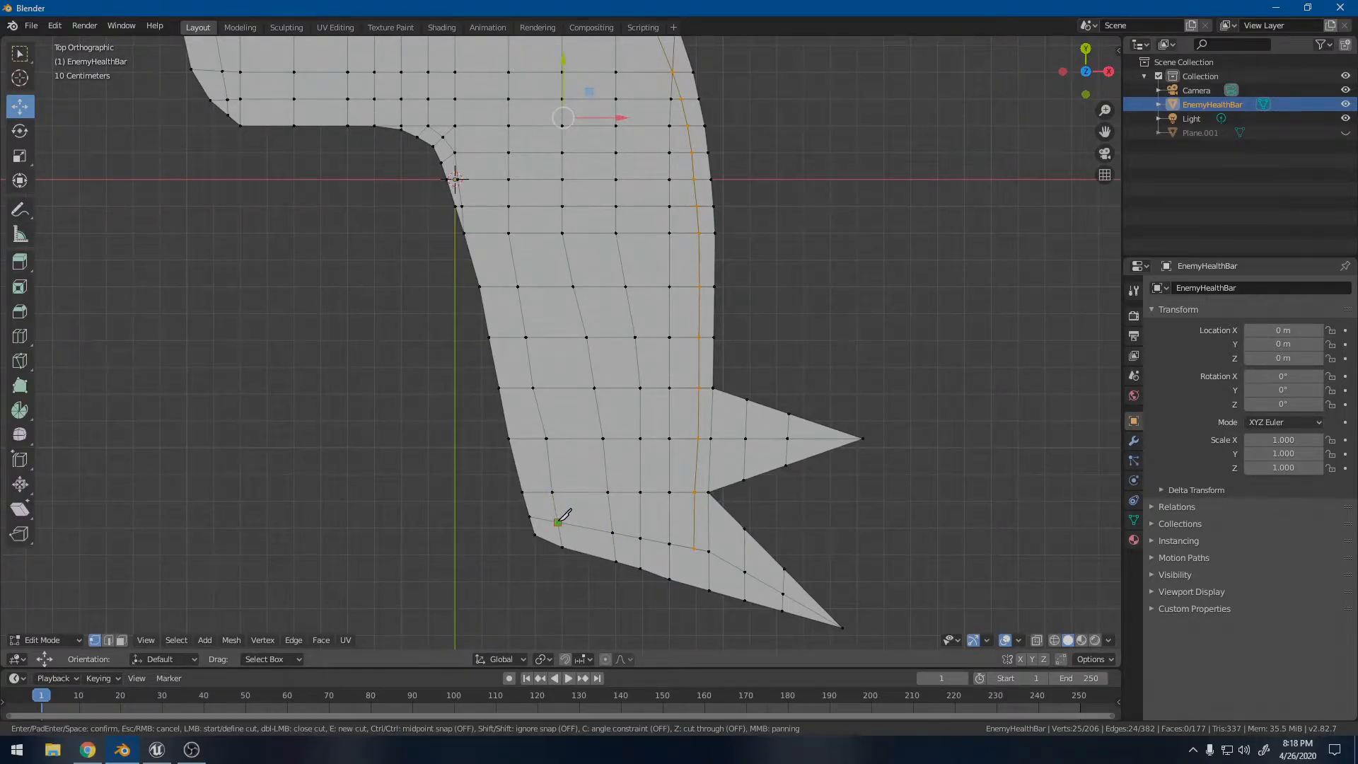
pyautogui.click(557, 521)
pyautogui.click(536, 439)
pyautogui.click(522, 388)
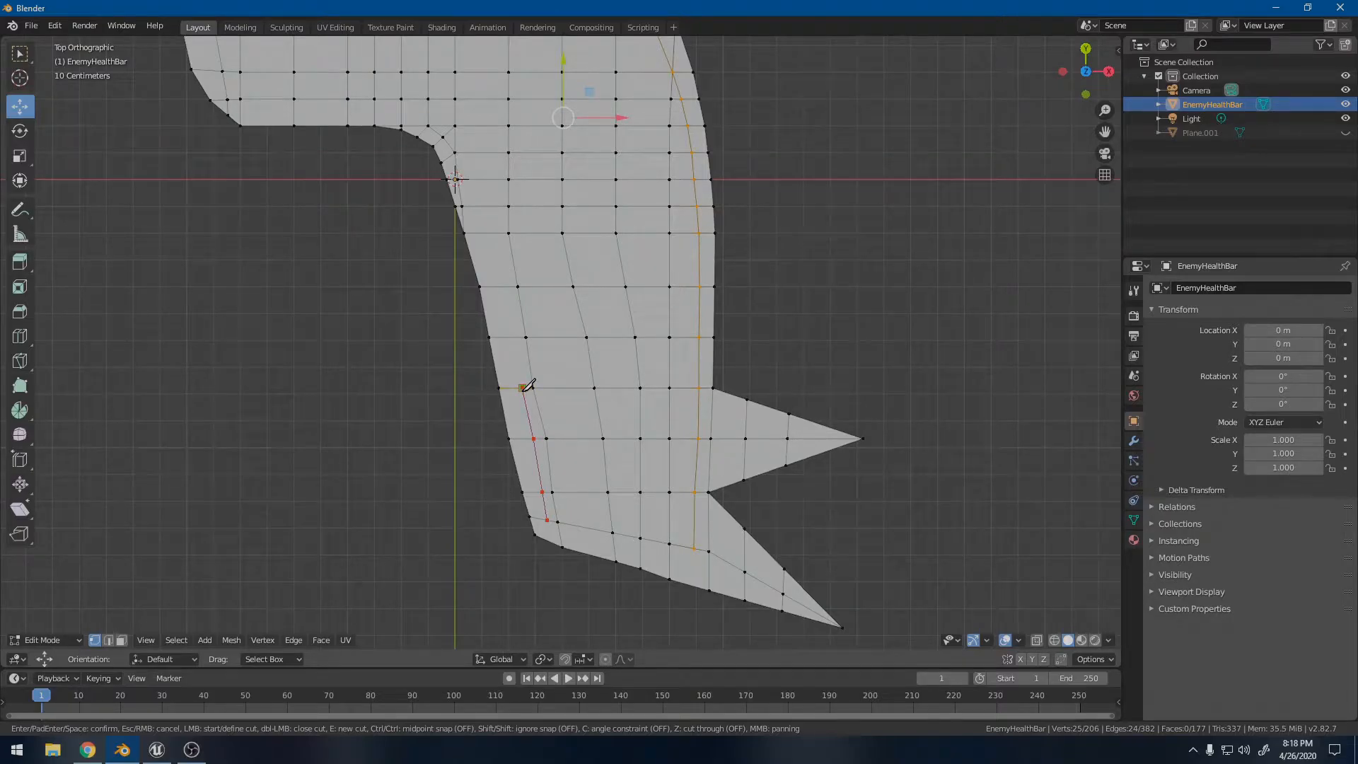
pyautogui.click(510, 337)
pyautogui.click(499, 286)
pyautogui.click(484, 231)
pyautogui.click(473, 206)
pyautogui.click(465, 179)
pyautogui.click(455, 152)
pyautogui.click(428, 125)
pyautogui.click(401, 114)
pyautogui.click(374, 107)
pyautogui.click(348, 107)
pyautogui.click(290, 107)
pyautogui.click(240, 99)
pyautogui.press('Return')
# - Move two vertices of the new inset line along the head's lower edge vertically to smooth the line
pyautogui.keyDown('shift'); pyautogui.moveTo(302, 114); pyautogui.dragTo(431, 349, button='middle'); pyautogui.keyUp('shift')
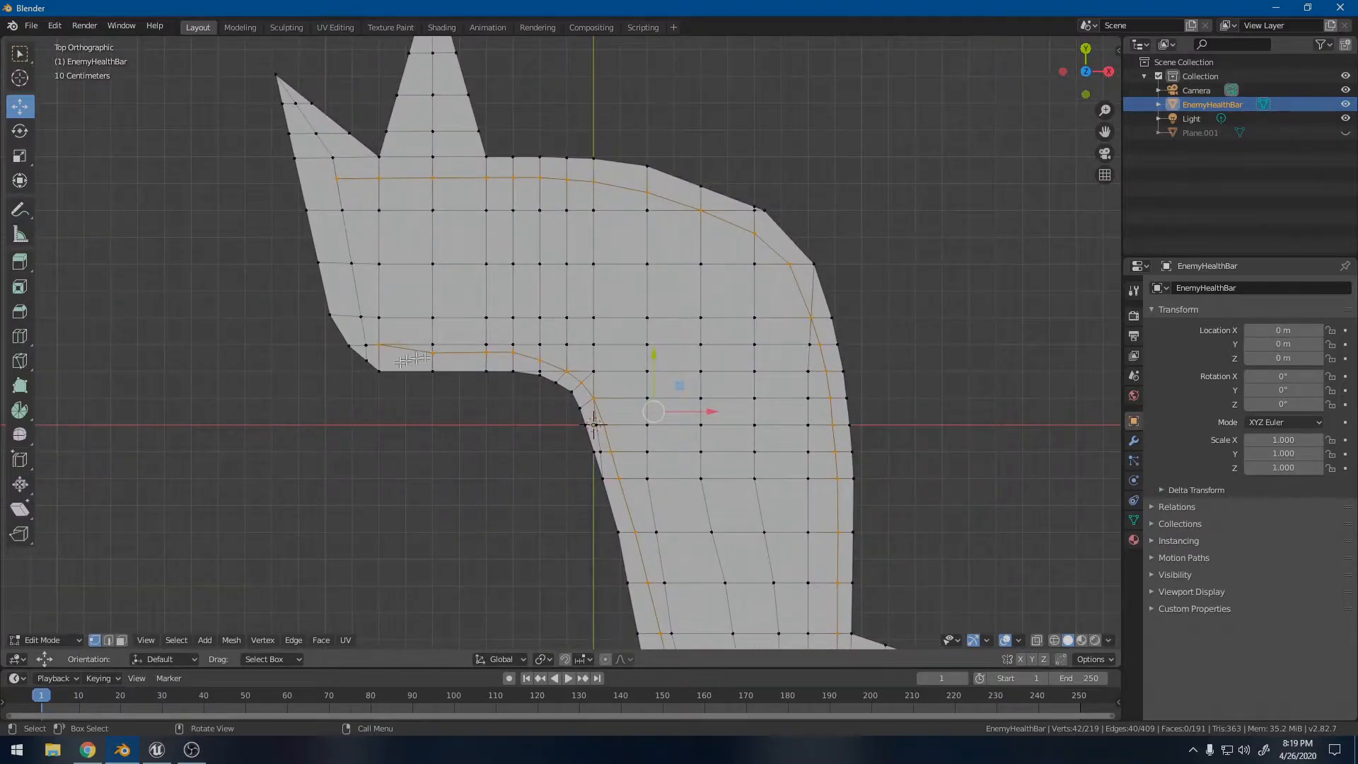
pyautogui.scroll(3, 439, 345)
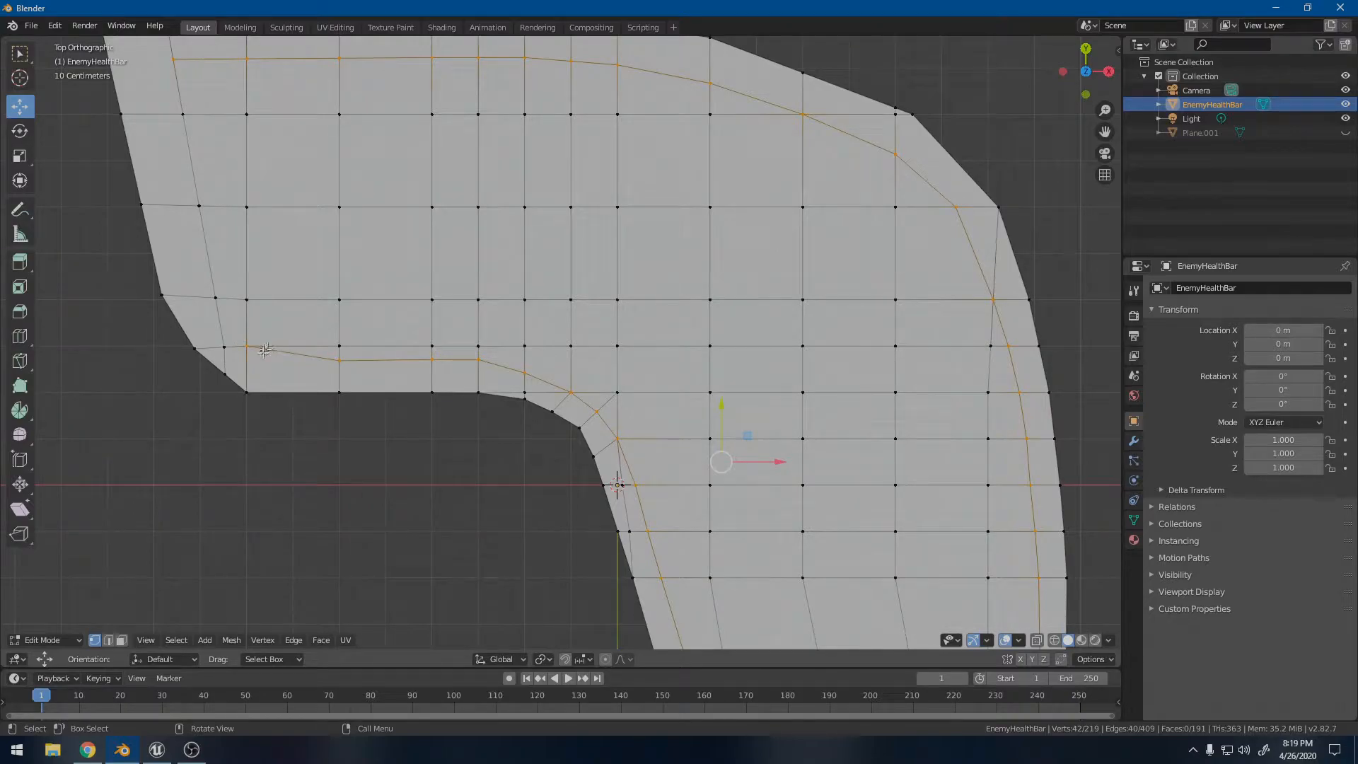
pyautogui.click(335, 360)
pyautogui.moveTo(337, 313); pyautogui.dragTo(252, 298)
pyautogui.click(478, 359)
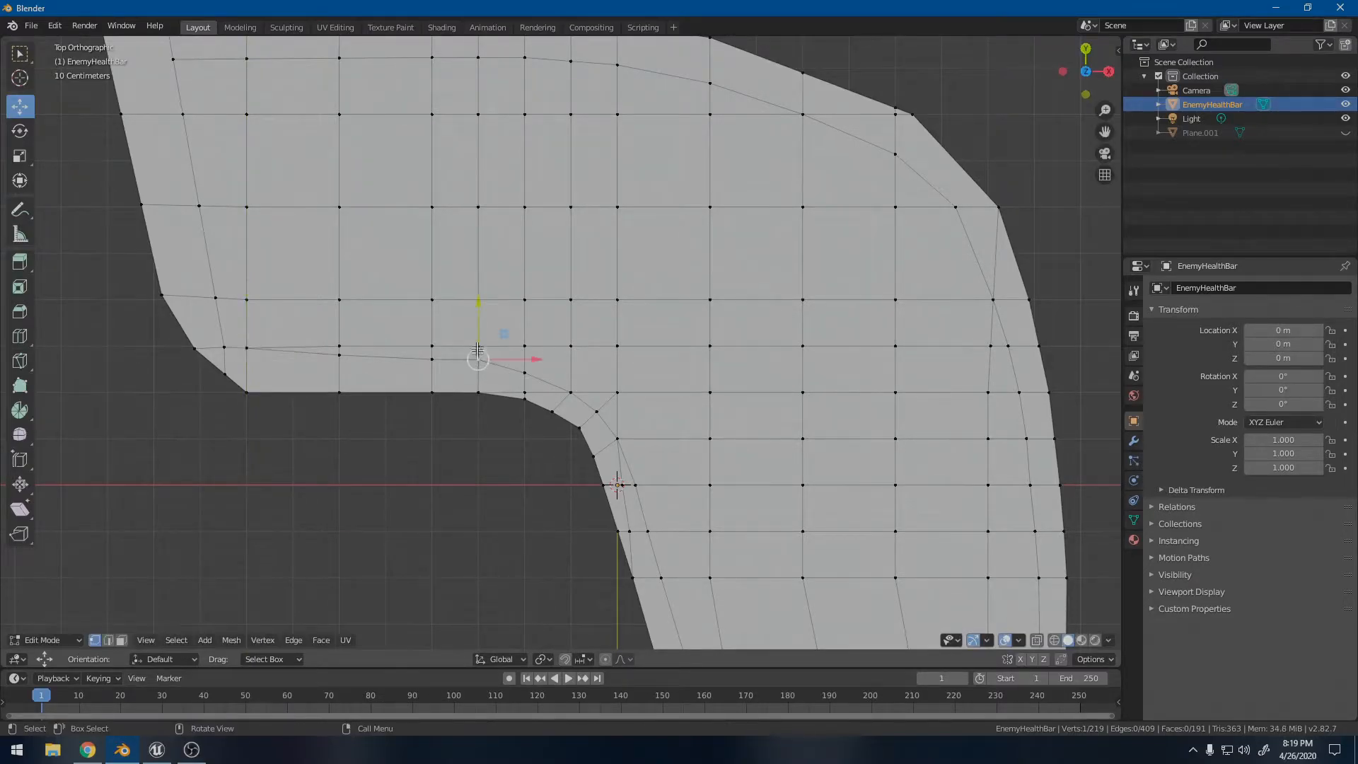
pyautogui.moveTo(481, 317); pyautogui.dragTo(471, 313)
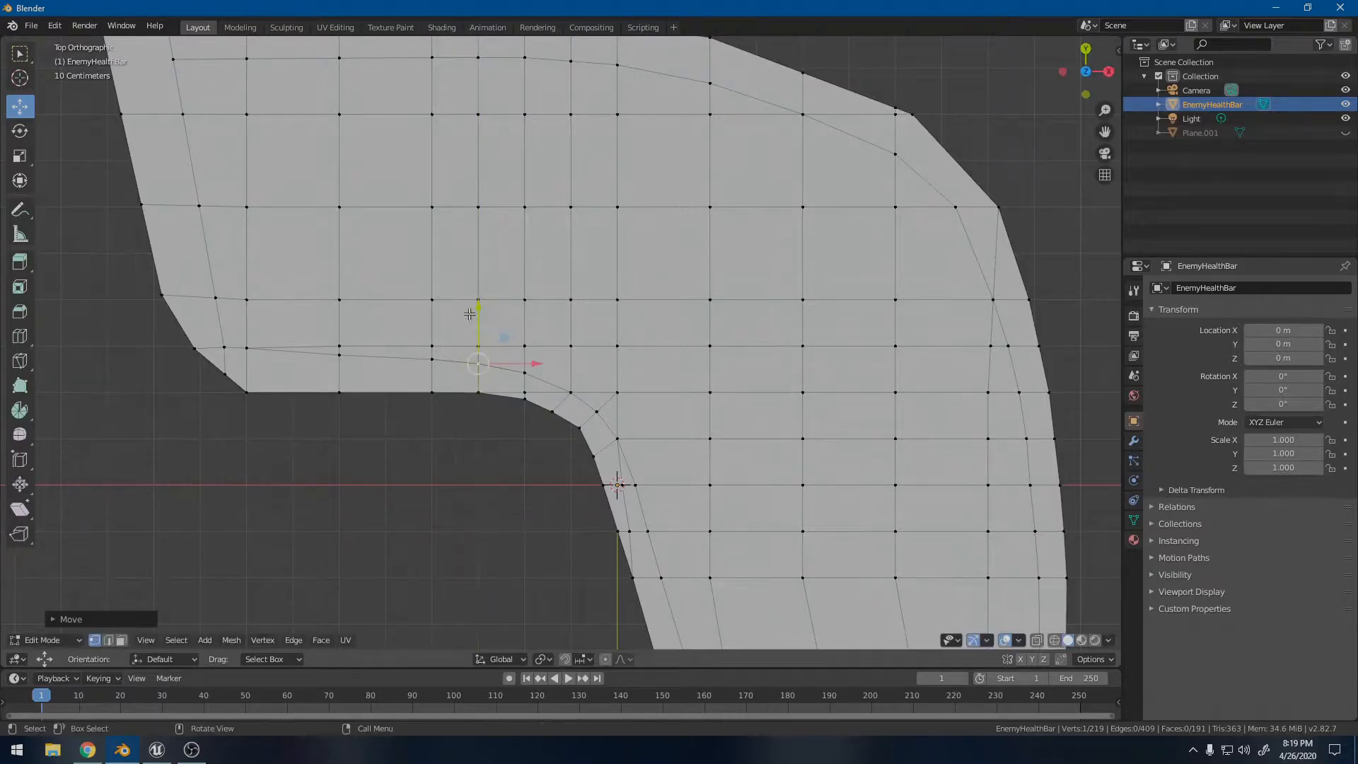
# - Switch to face selection and circle-select the faces inside the inset outline in the upper horizontal section
pyautogui.scroll(-2, 461, 310)
pyautogui.scroll(-1, 432, 286)
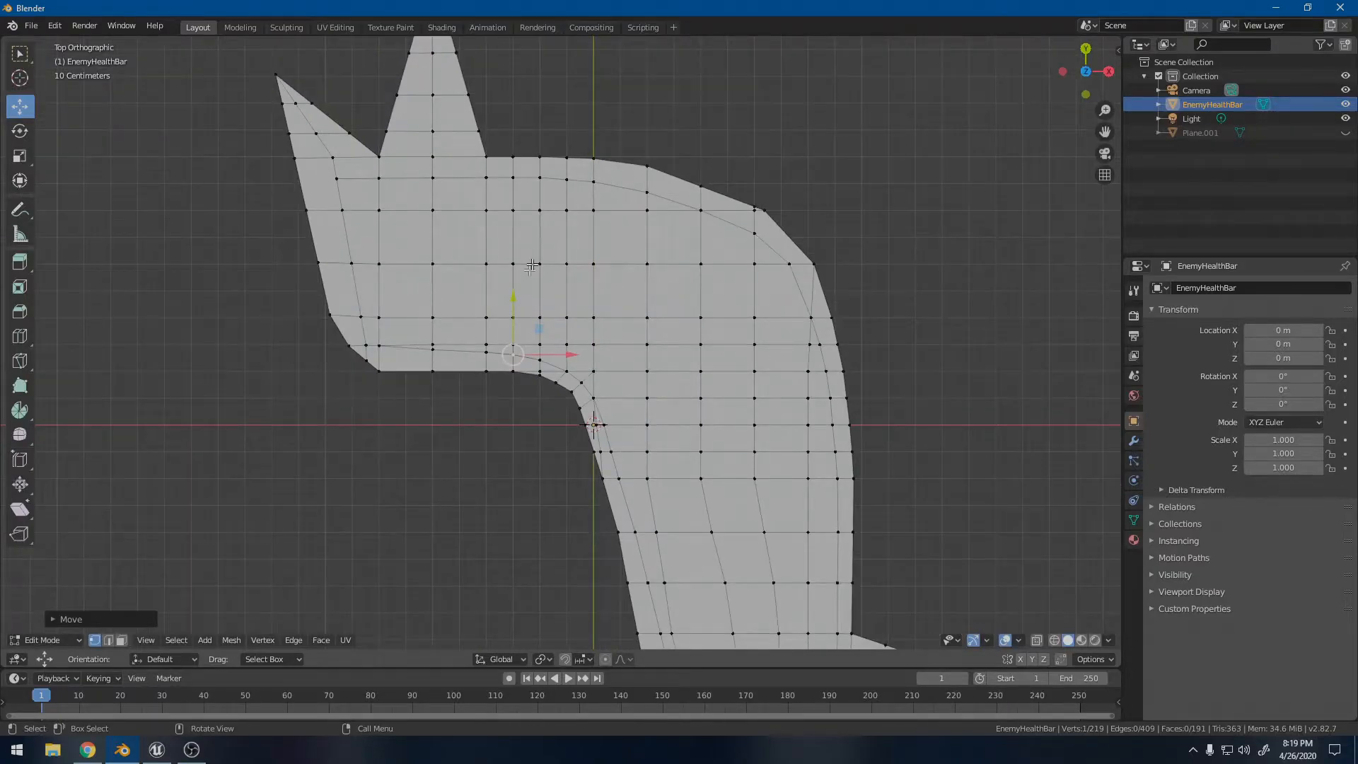
pyautogui.click(122, 640)
pyautogui.click(121, 641)
pyautogui.press('c')
pyautogui.moveTo(491, 264)
pyautogui.mouseDown()
pyautogui.moveTo(442, 252)
pyautogui.moveTo(422, 268)
pyautogui.mouseUp()
pyautogui.scroll(2, 428, 260)
pyautogui.keyDown('shift'); pyautogui.moveTo(290, 255); pyautogui.dragTo(315, 276); pyautogui.keyUp('shift')
pyautogui.scroll(5, 386, 243)
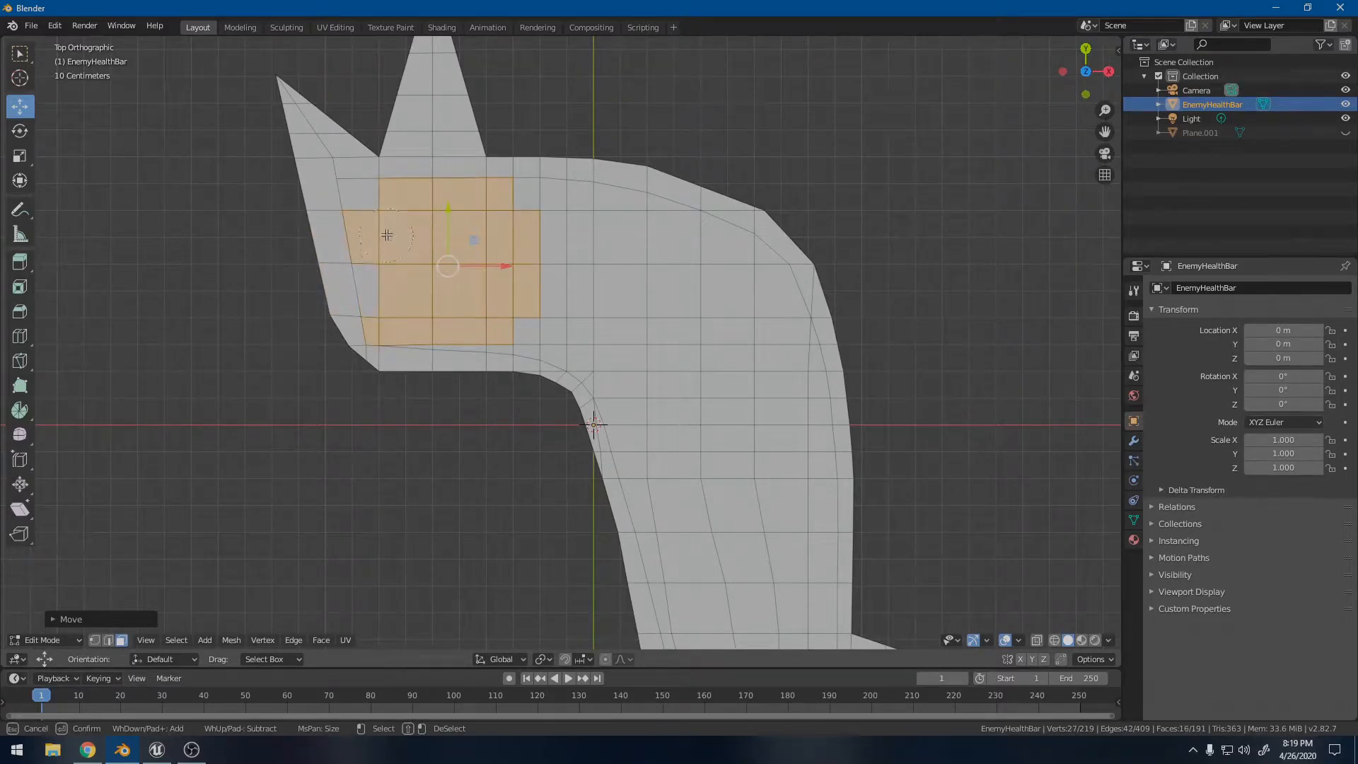
pyautogui.moveTo(495, 244)
pyautogui.mouseDown()
pyautogui.moveTo(623, 241)
pyautogui.moveTo(758, 319)
pyautogui.moveTo(544, 311)
pyautogui.moveTo(575, 331)
pyautogui.moveTo(475, 310)
pyautogui.mouseUp()
# - Add the remaining faces inside the inset outline, down the leg and around the outer bend, to the selection
pyautogui.keyDown('shift'); pyautogui.moveTo(452, 320); pyautogui.dragTo(240, 173, button='middle'); pyautogui.keyUp('shift')
pyautogui.moveTo(425, 276)
pyautogui.mouseDown()
pyautogui.moveTo(448, 290)
pyautogui.moveTo(481, 403)
pyautogui.moveTo(472, 424)
pyautogui.moveTo(503, 579)
pyautogui.moveTo(558, 598)
pyautogui.moveTo(582, 499)
pyautogui.moveTo(567, 435)
pyautogui.moveTo(574, 211)
pyautogui.moveTo(504, 265)
pyautogui.moveTo(569, 320)
pyautogui.mouseUp()
pyautogui.press('Escape')
pyautogui.keyDown('shift'); pyautogui.moveTo(514, 267); pyautogui.dragTo(557, 424, button='middle'); pyautogui.keyUp('shift')
pyautogui.press('c')
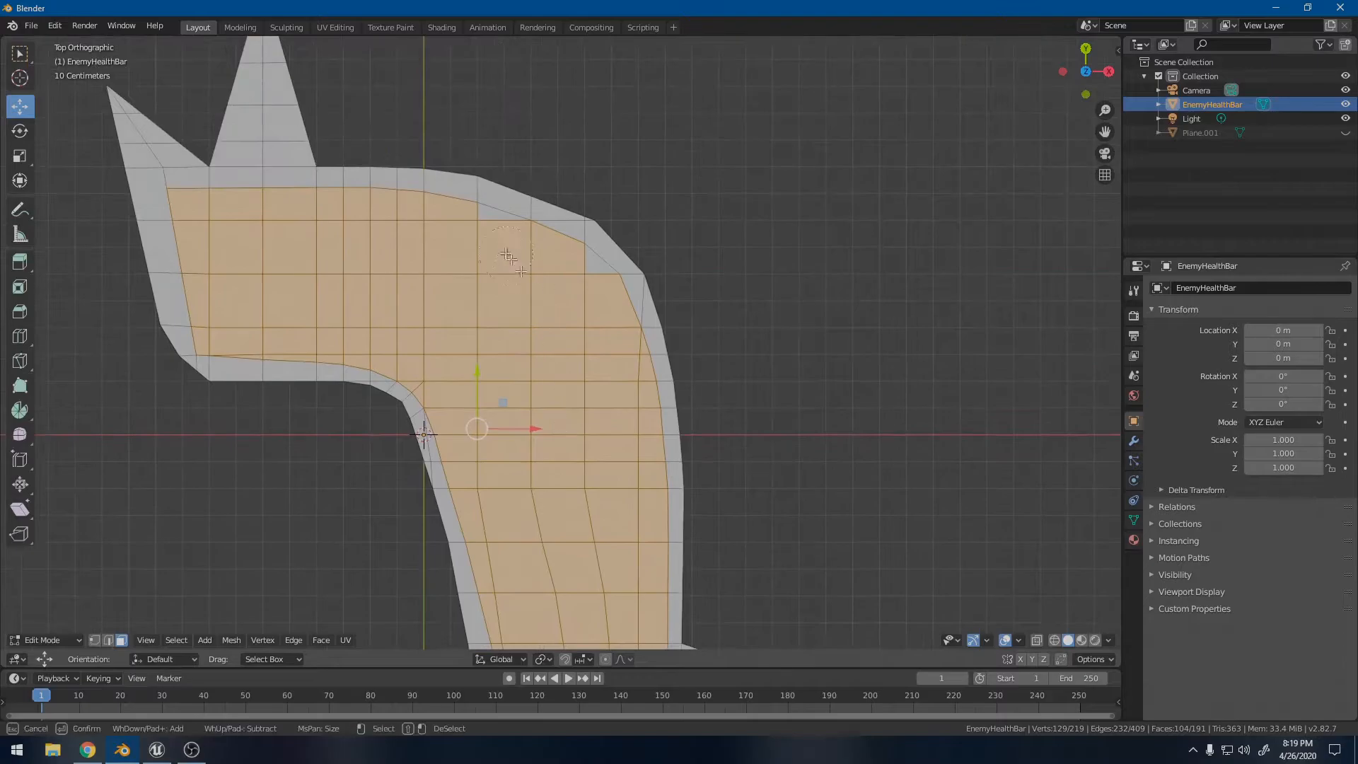
pyautogui.click(567, 285)
pyautogui.press('Escape')
pyautogui.scroll(-5, 551, 325)
pyautogui.keyDown('shift'); pyautogui.moveTo(482, 400); pyautogui.dragTo(450, 360, button='middle'); pyautogui.keyUp('shift')
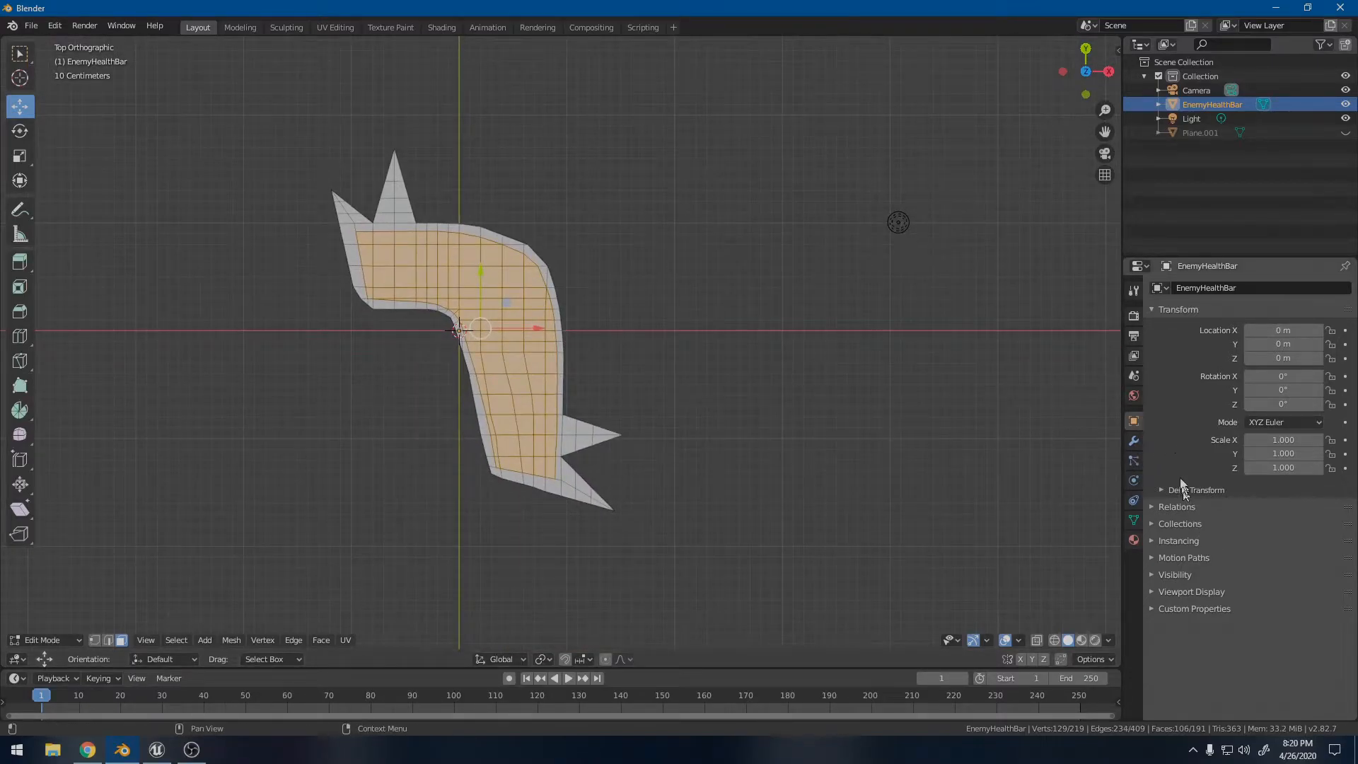
# - Add two material slots to EnemyHealthBar and create a material named EHinside in the second slot
pyautogui.click(1136, 542)
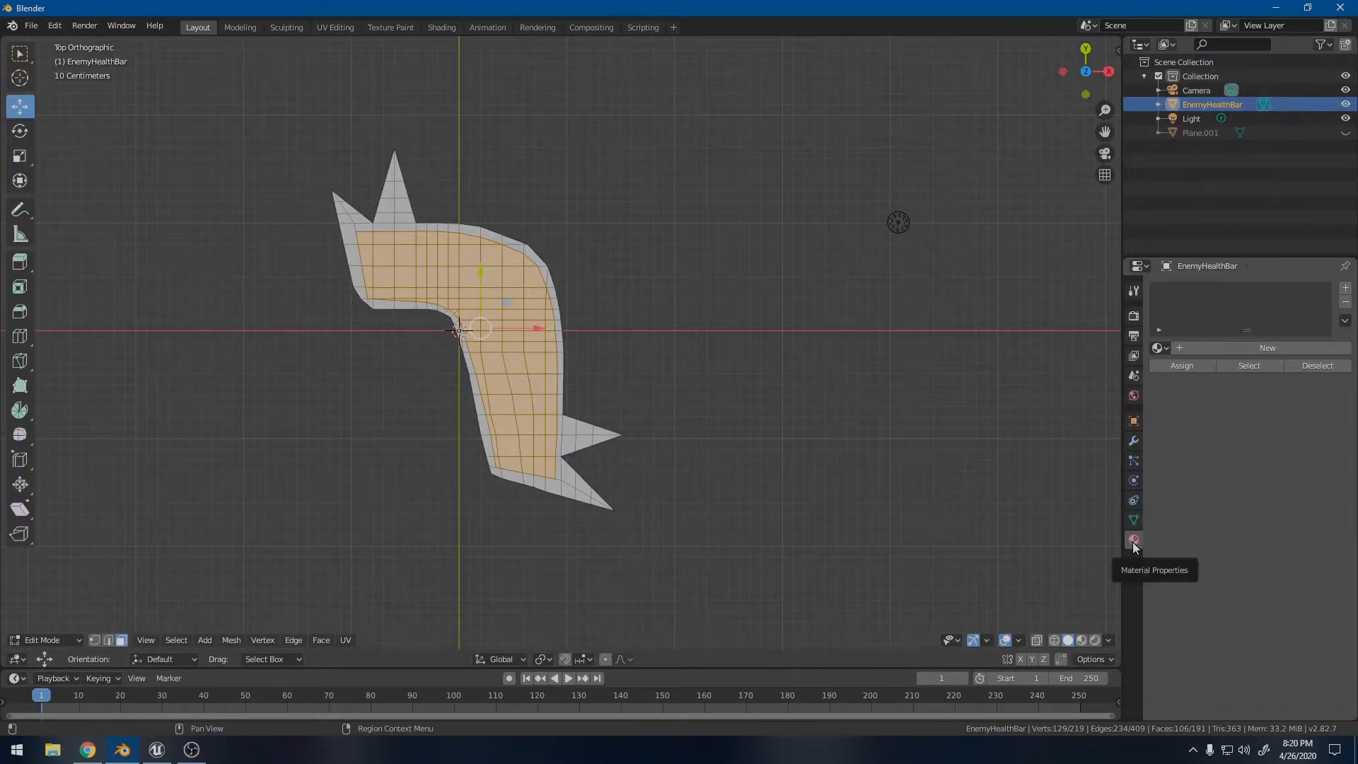
pyautogui.click(1346, 289)
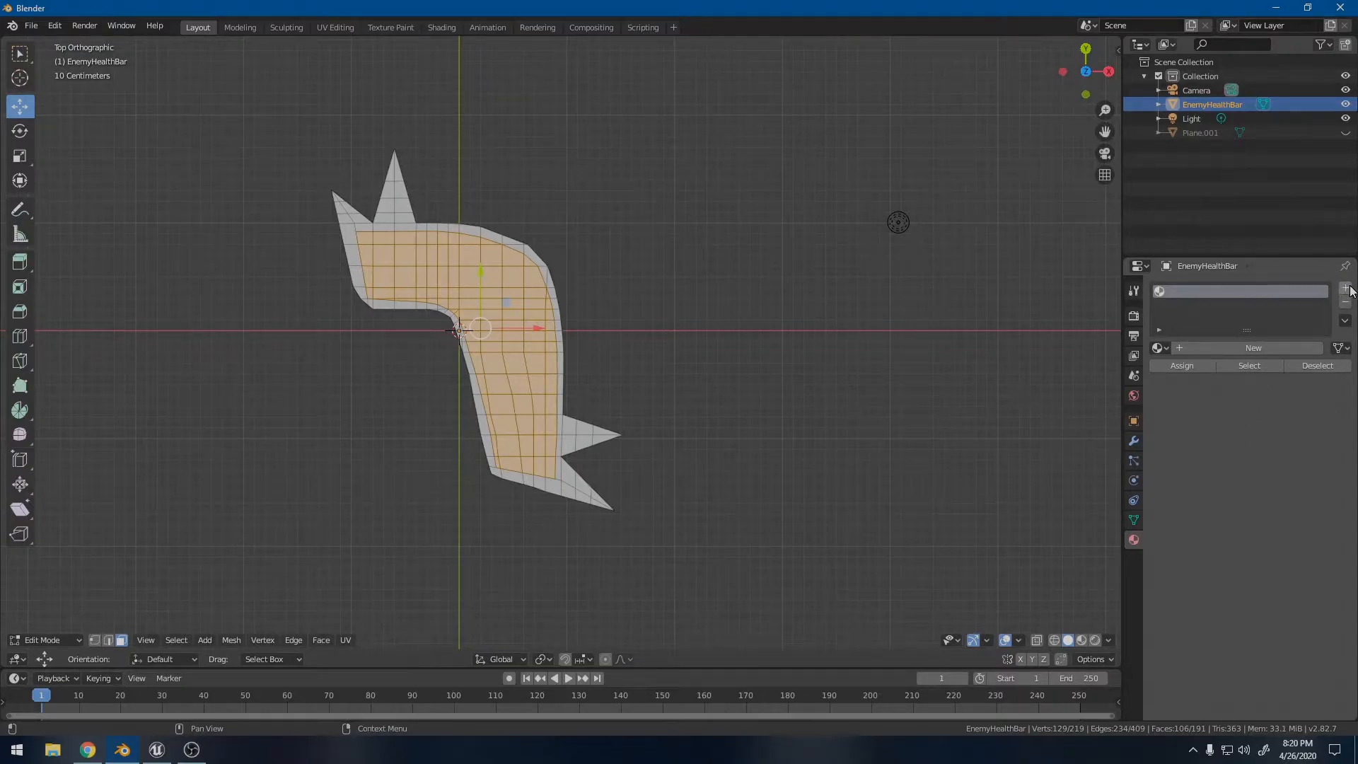
pyautogui.click(1347, 289)
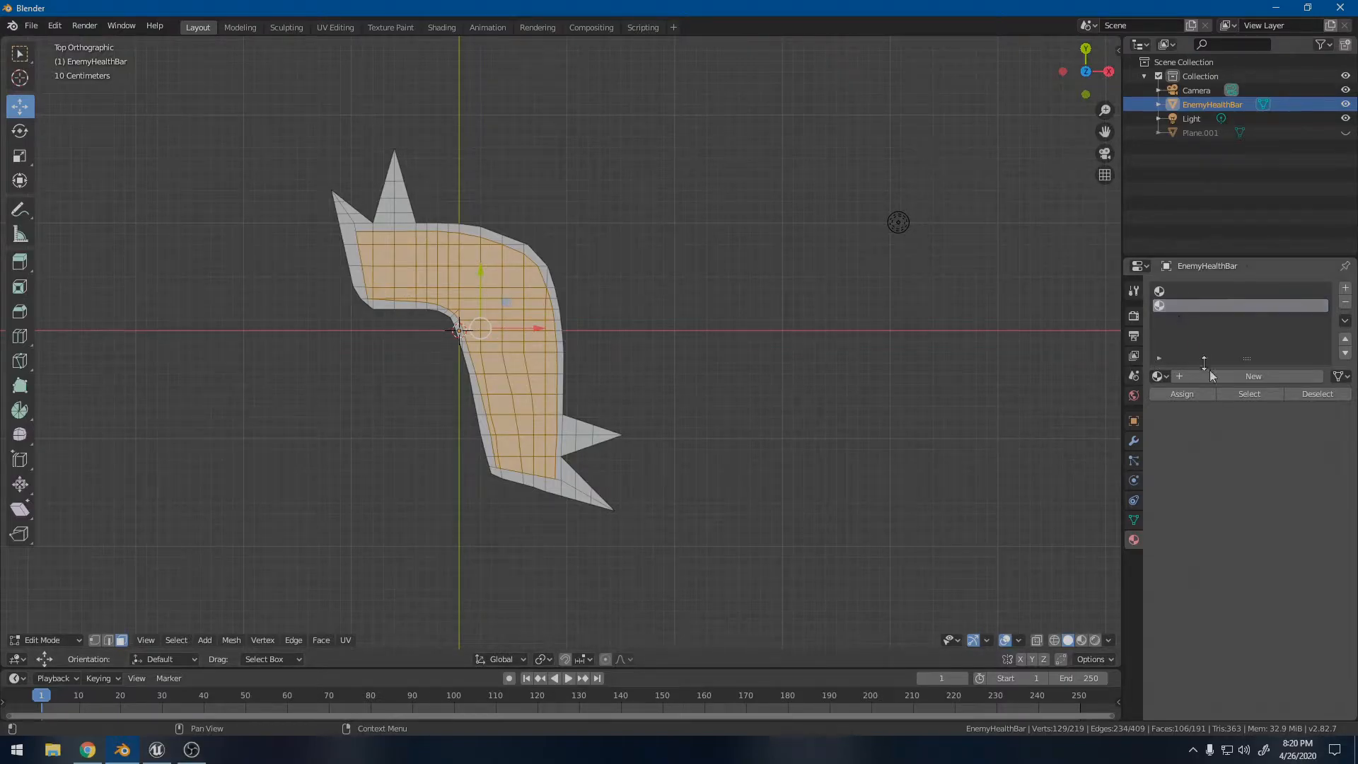
pyautogui.click(1183, 374)
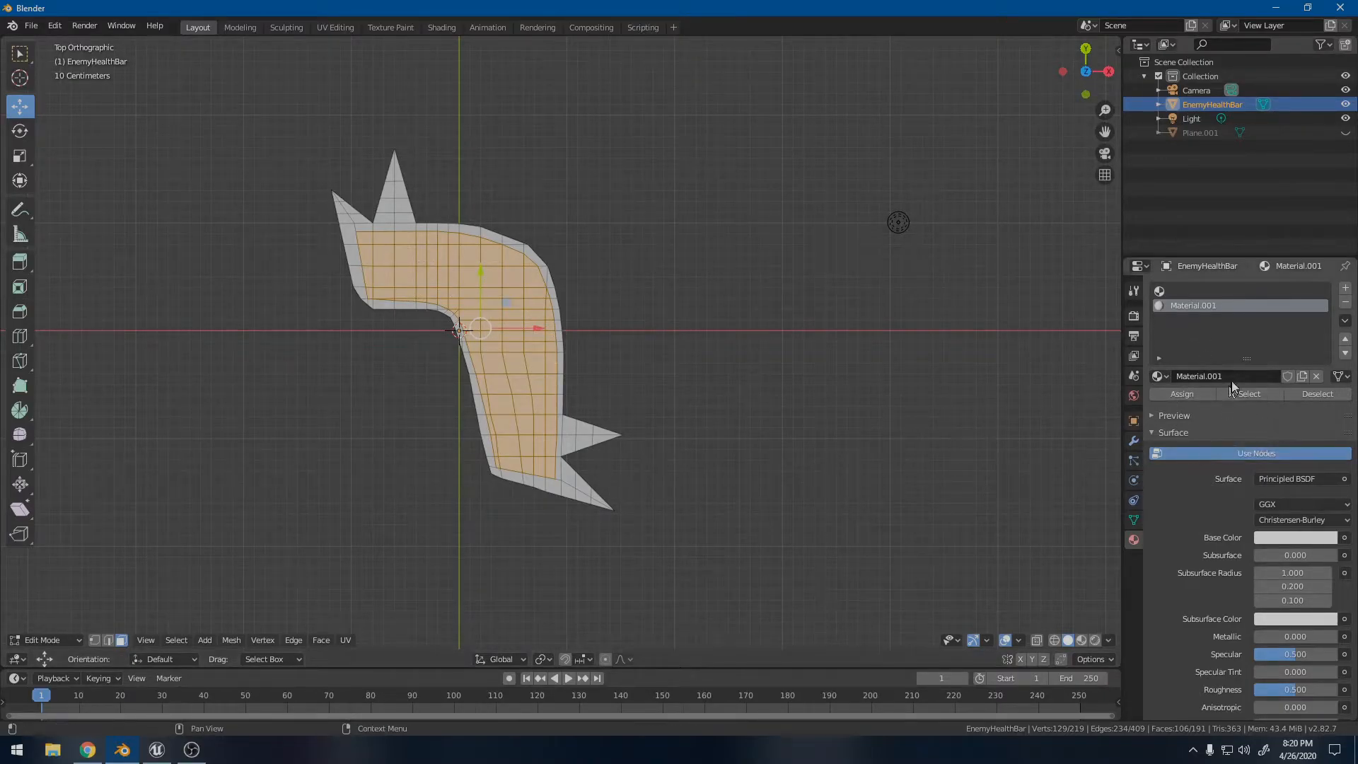
pyautogui.press('BackSpace')
pyautogui.write('HH')
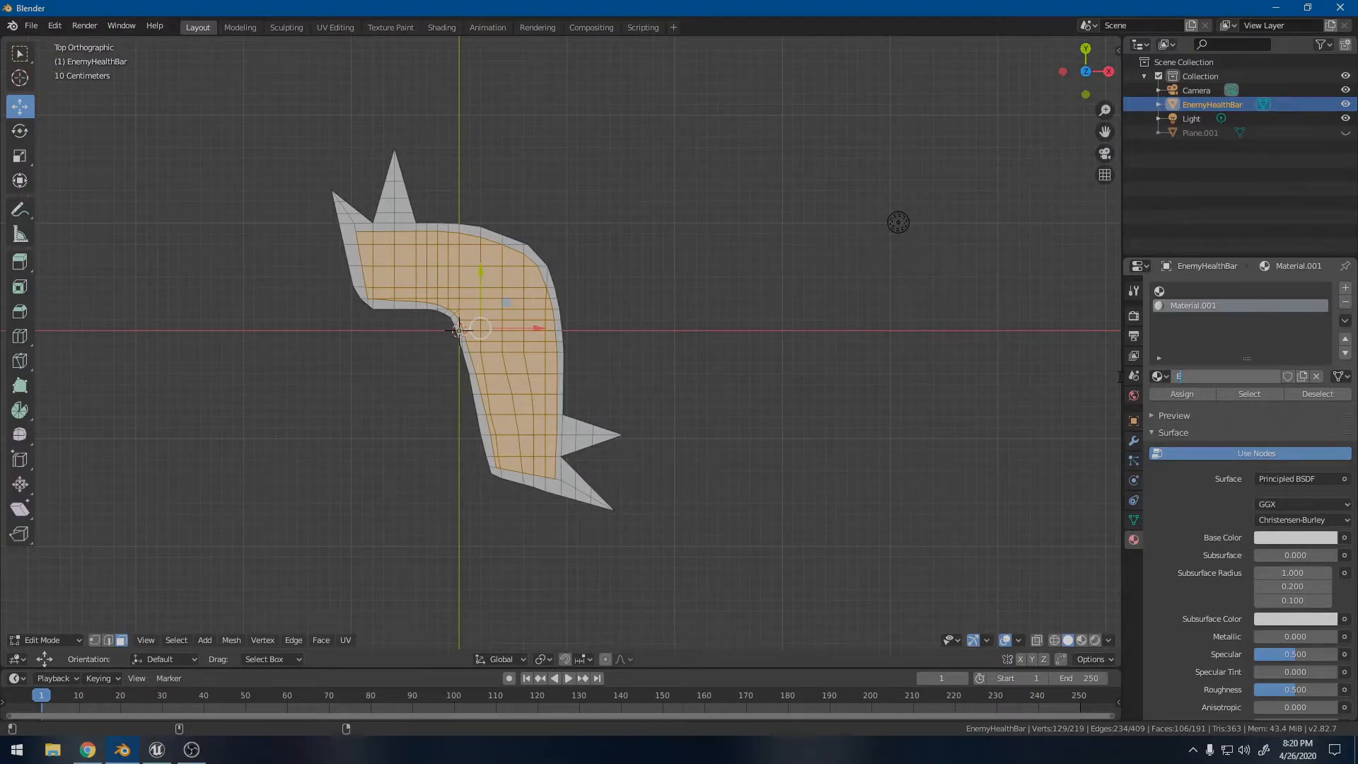
pyautogui.write('Hinside')
pyautogui.press('Return')
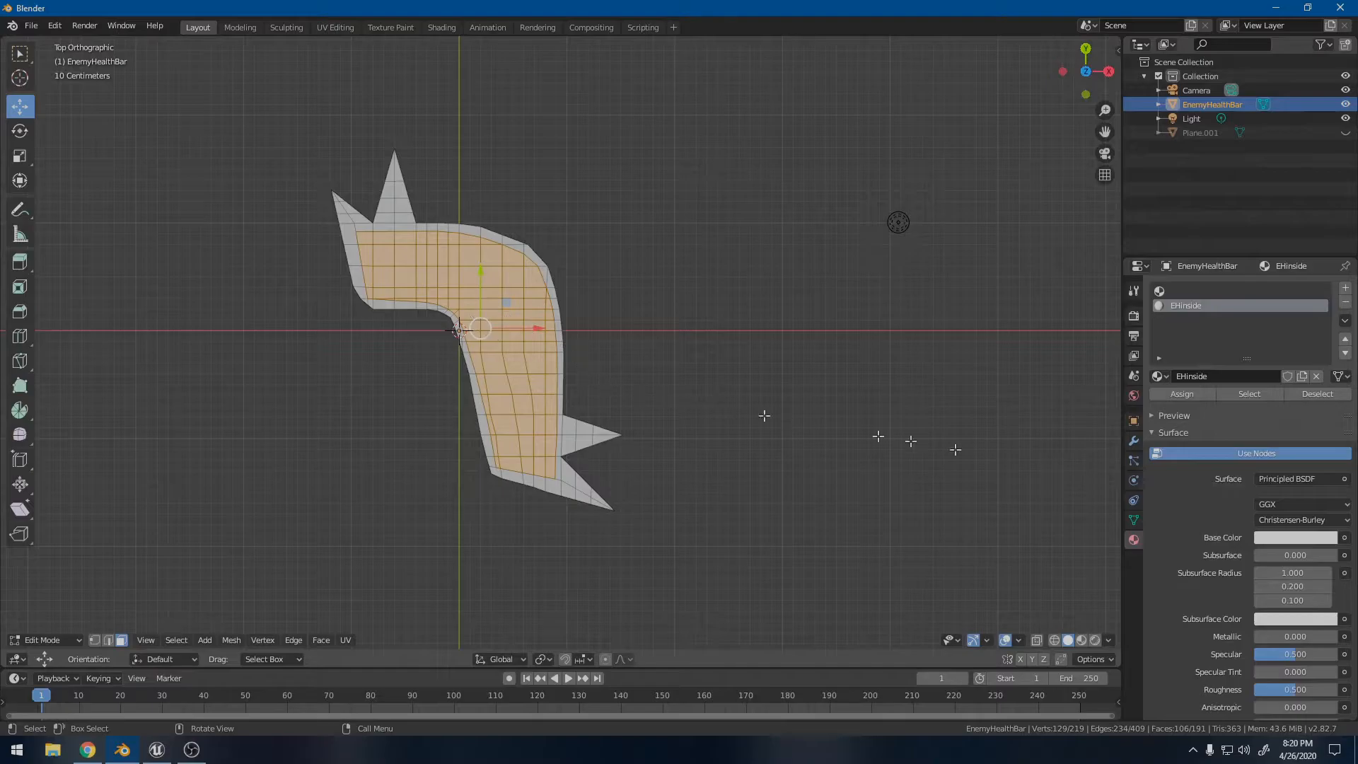
# - Darken EHinside's base color to a value of 0.127 and assign the material to the selected inner faces
pyautogui.click(1277, 539)
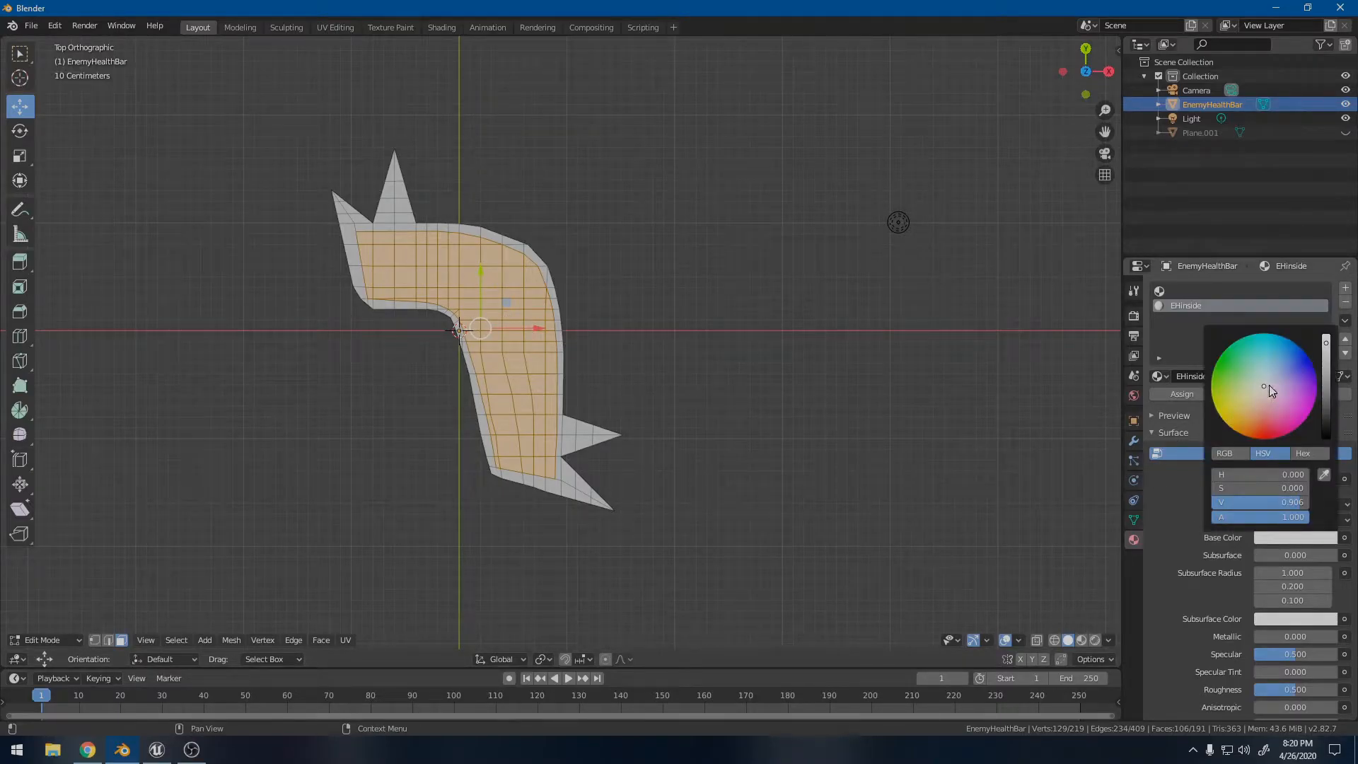
pyautogui.moveTo(1326, 344); pyautogui.dragTo(1326, 425)
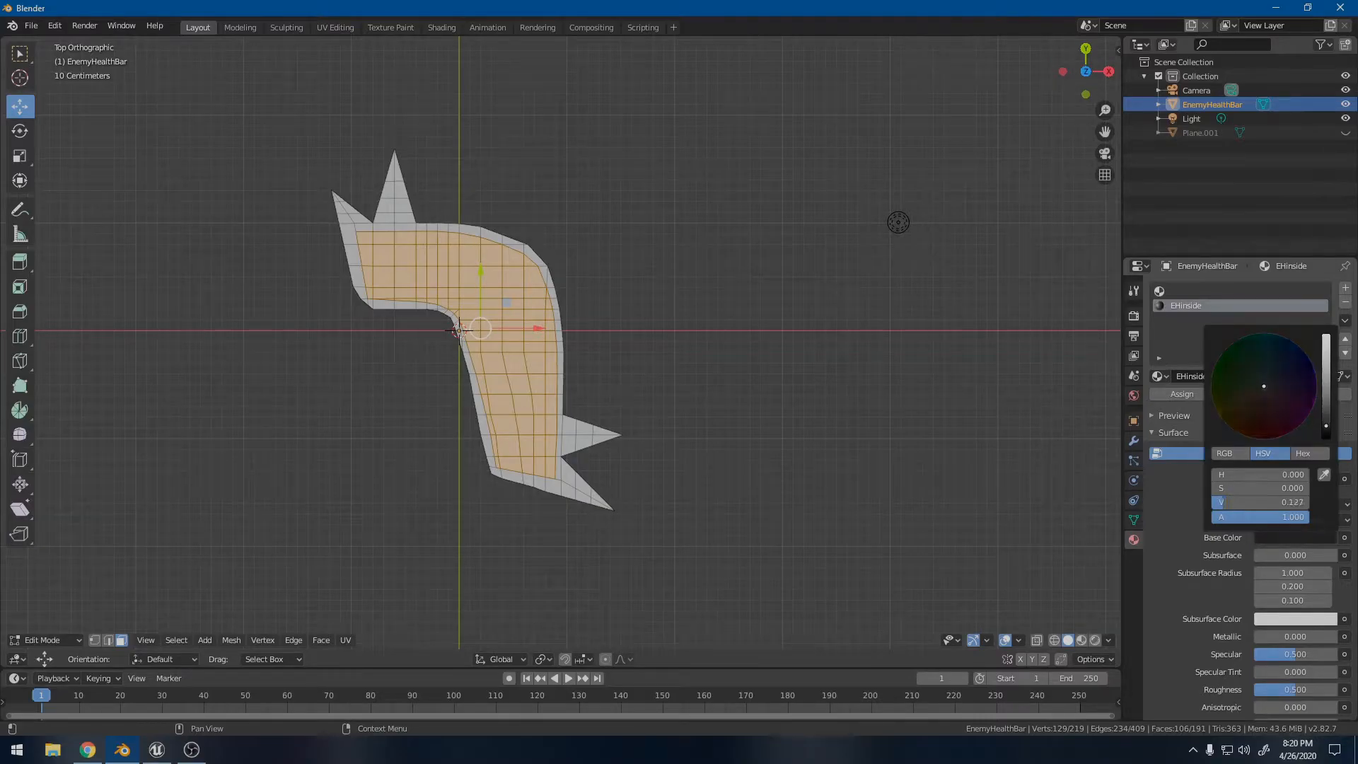
pyautogui.click(1182, 395)
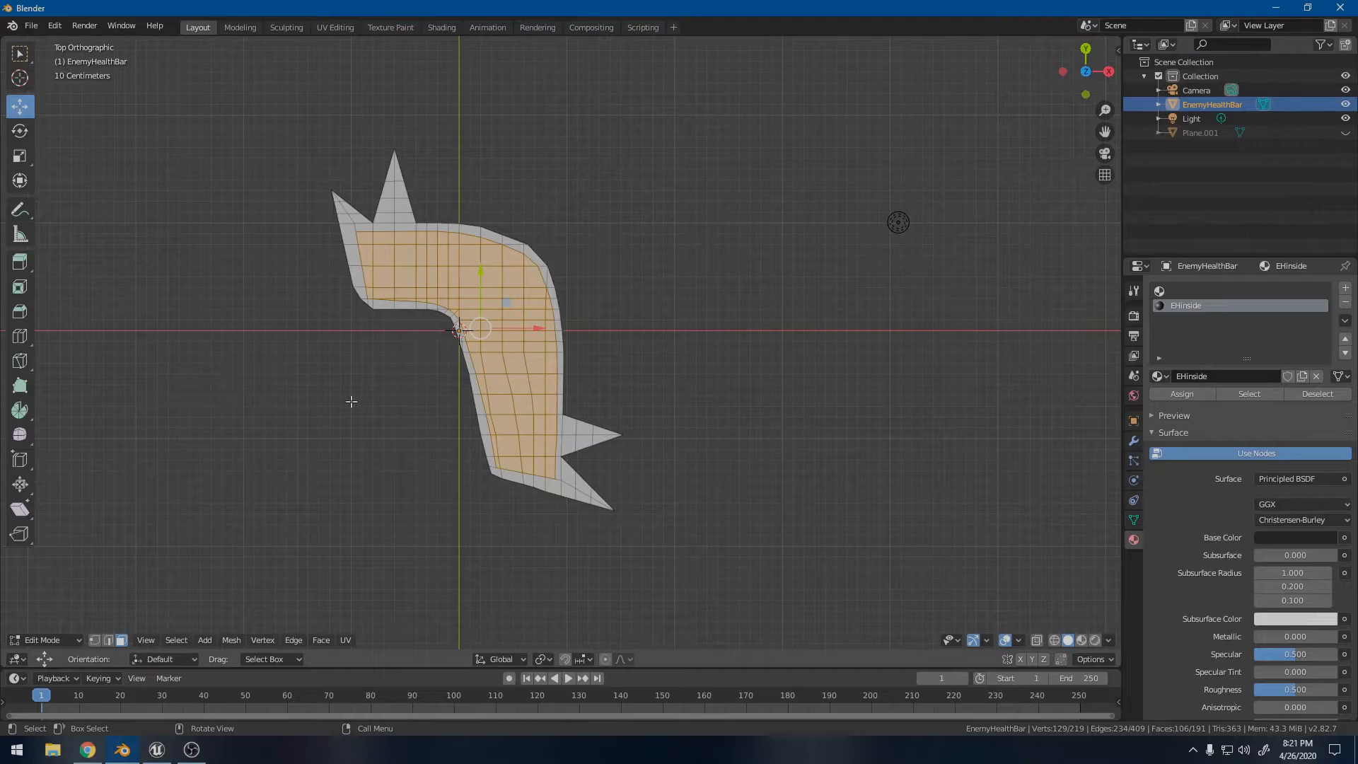
# - Set the viewport shading to Material Preview and deselect the faces to inspect the dark interior against the light border
pyautogui.press('z')
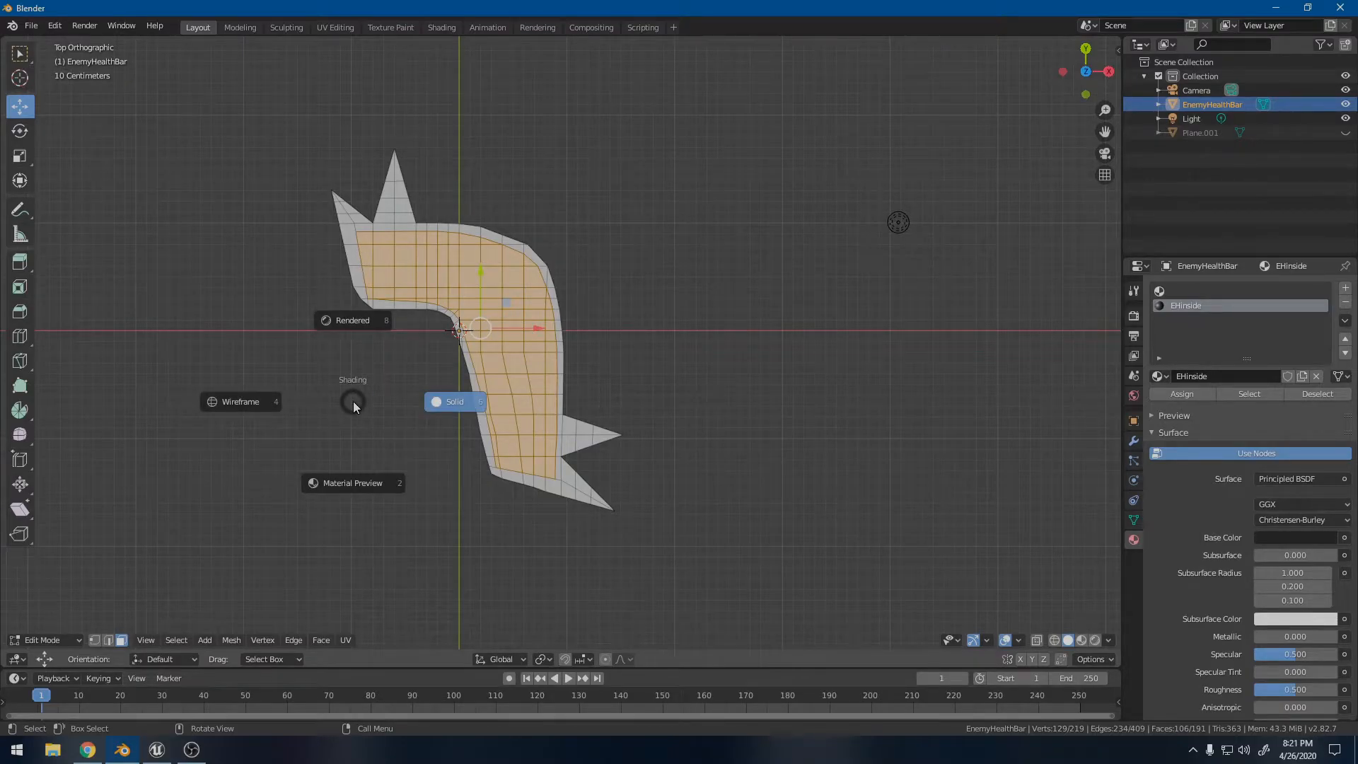
pyautogui.press('Escape')
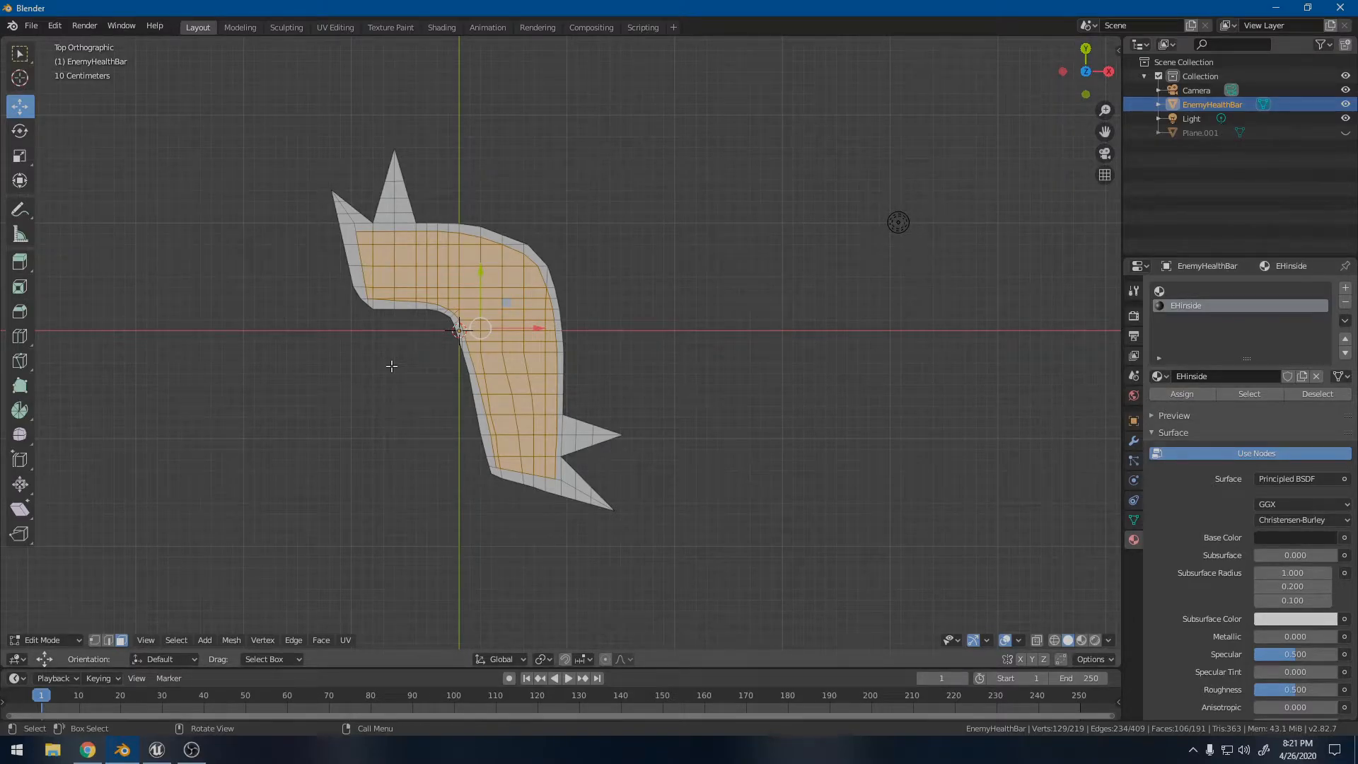
pyautogui.press('z')
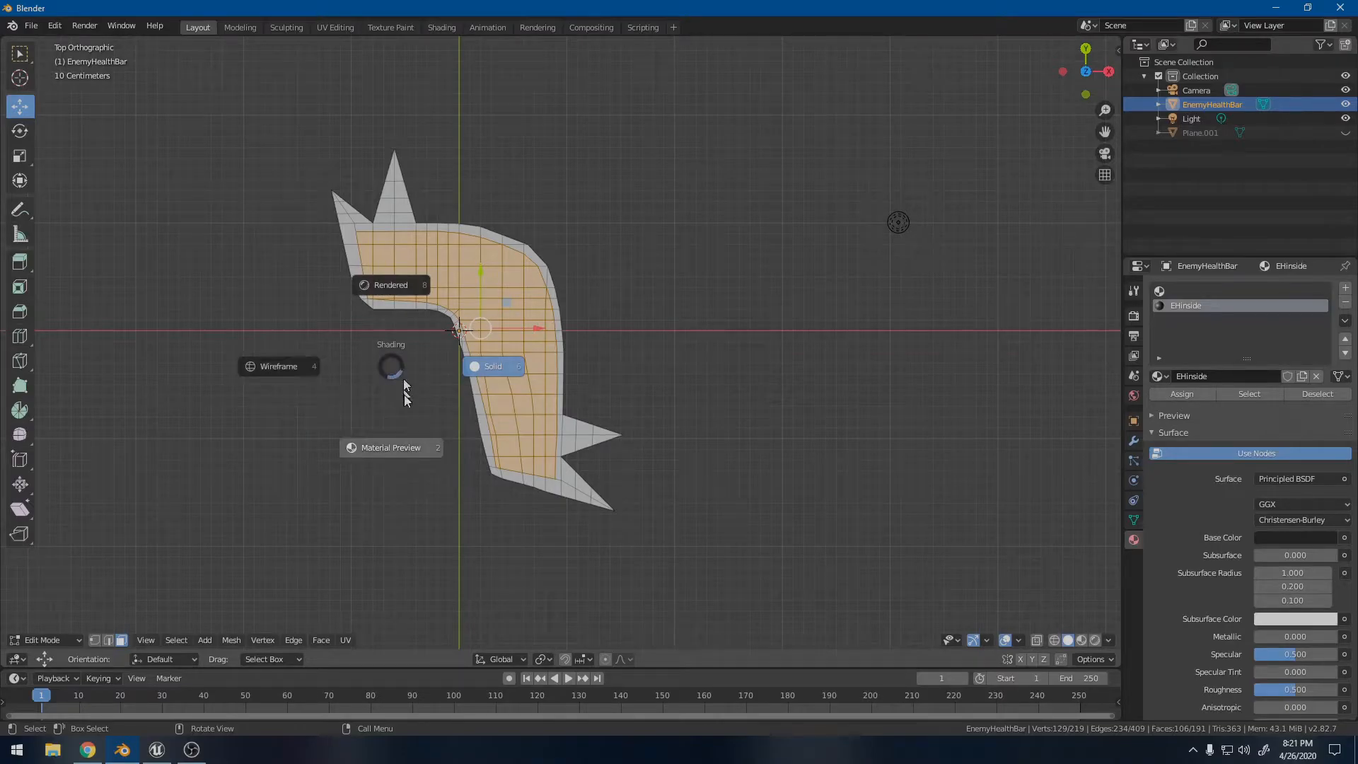
pyautogui.click(391, 448)
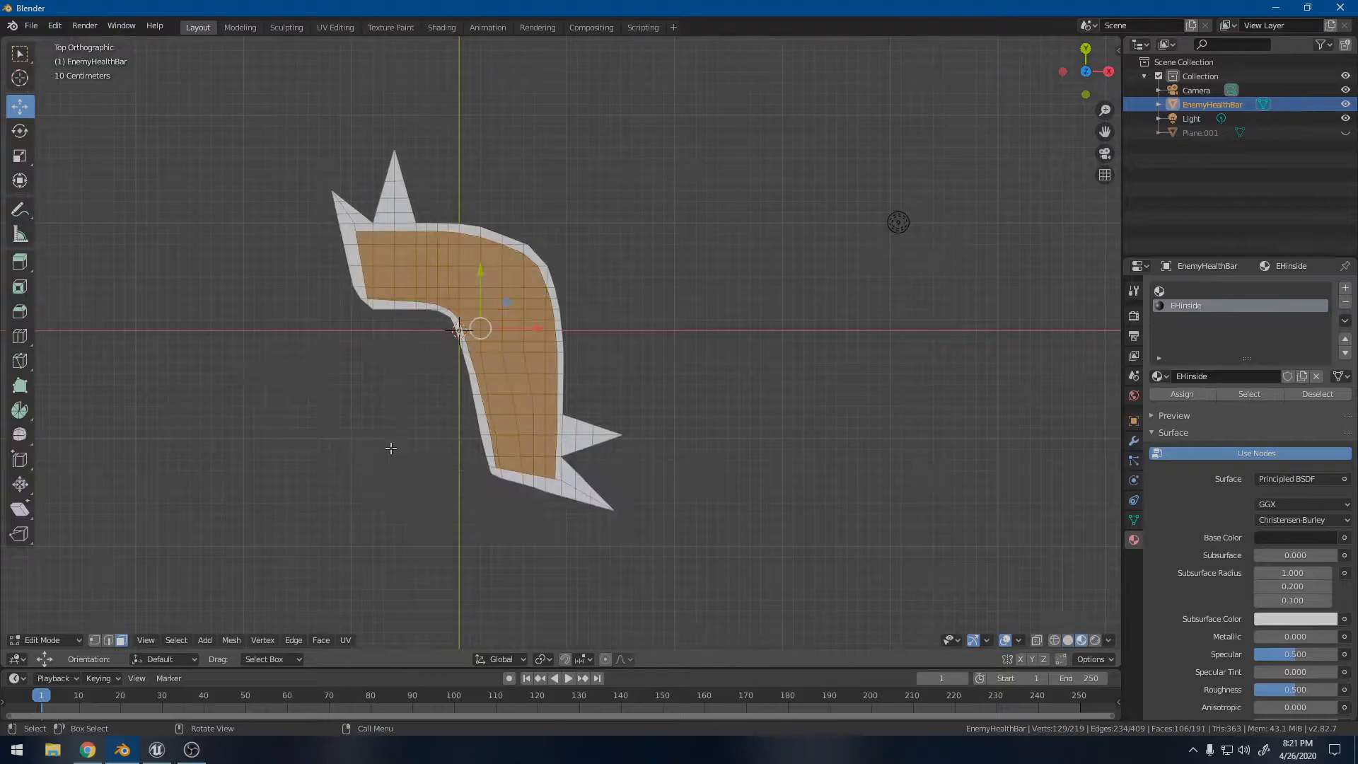
pyautogui.click(665, 355)
pyautogui.scroll(2, 559, 357)
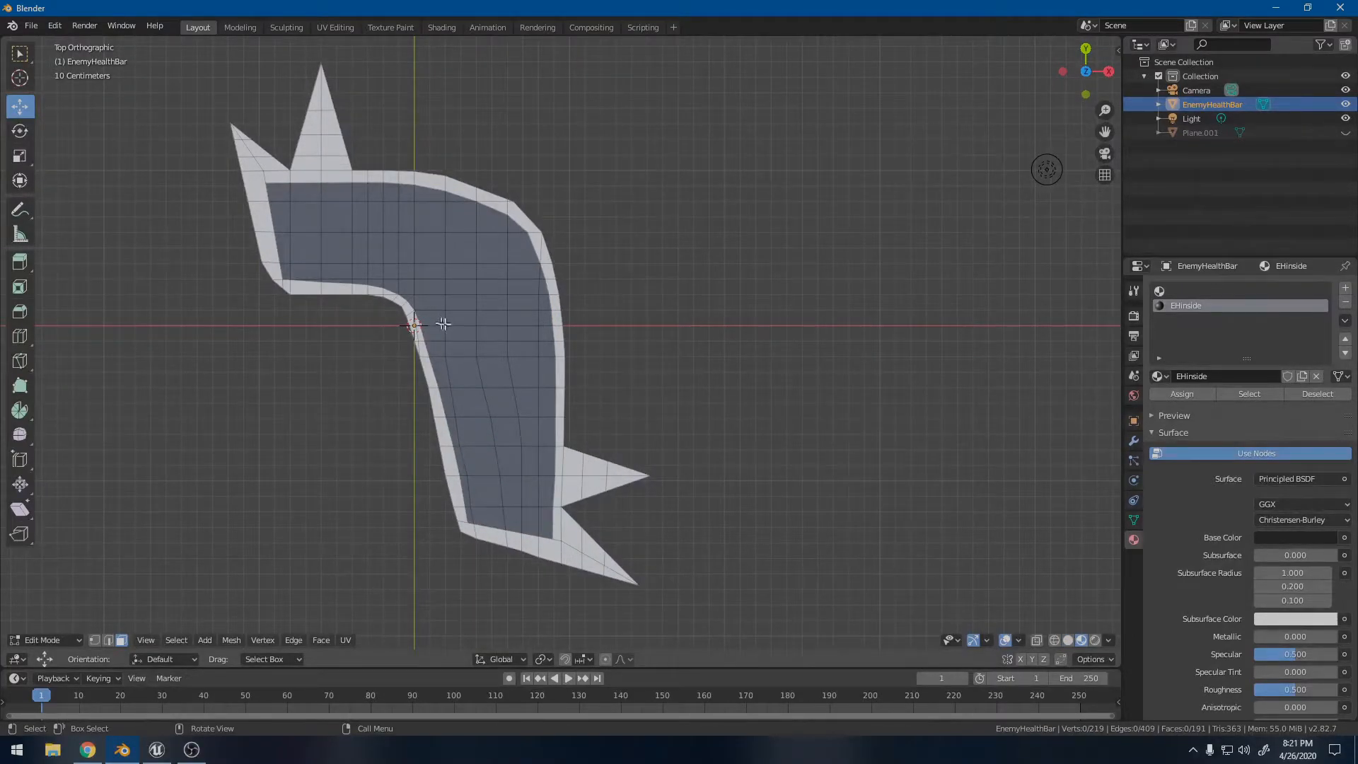
pyautogui.keyDown('shift'); pyautogui.moveTo(355, 311); pyautogui.dragTo(521, 335, button='middle'); pyautogui.keyUp('shift')
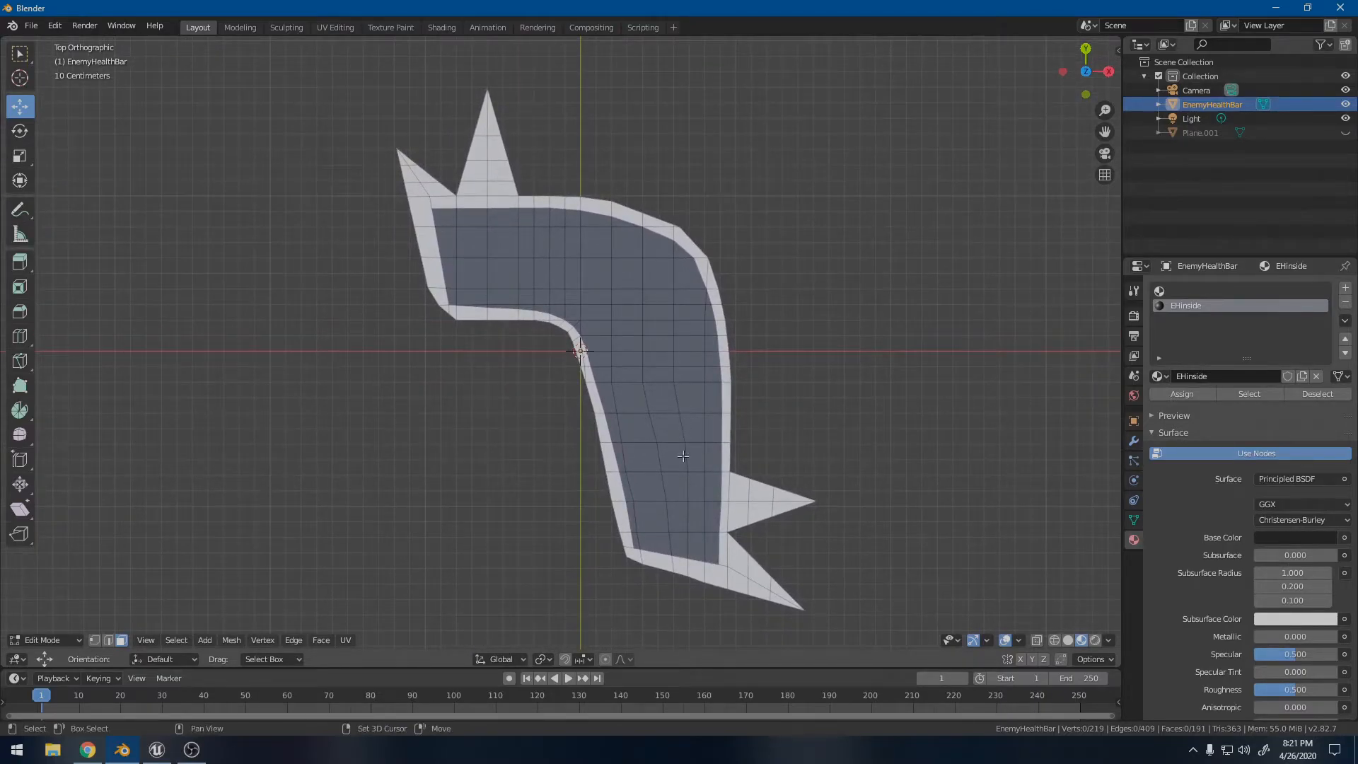
pyautogui.keyDown('shift'); pyautogui.moveTo(672, 489); pyautogui.dragTo(701, 368, button='middle'); pyautogui.keyUp('shift')
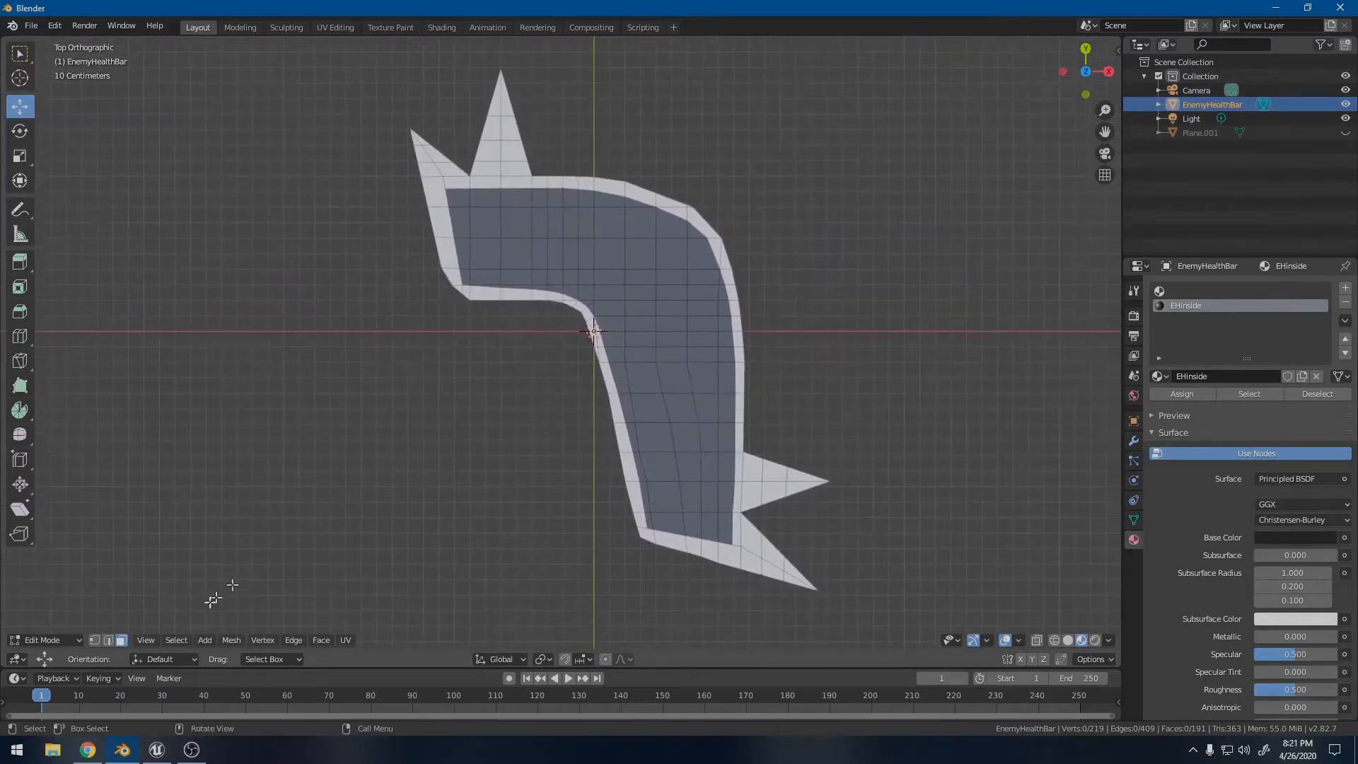
# - In vertex selection, nudge the vertices around the head's lower-left corner and lower inset line to even out the border
pyautogui.click(94, 641)
pyautogui.scroll(5, 249, 533)
pyautogui.keyDown('shift'); pyautogui.moveTo(375, 410); pyautogui.dragTo(500, 561, button='middle'); pyautogui.keyUp('shift')
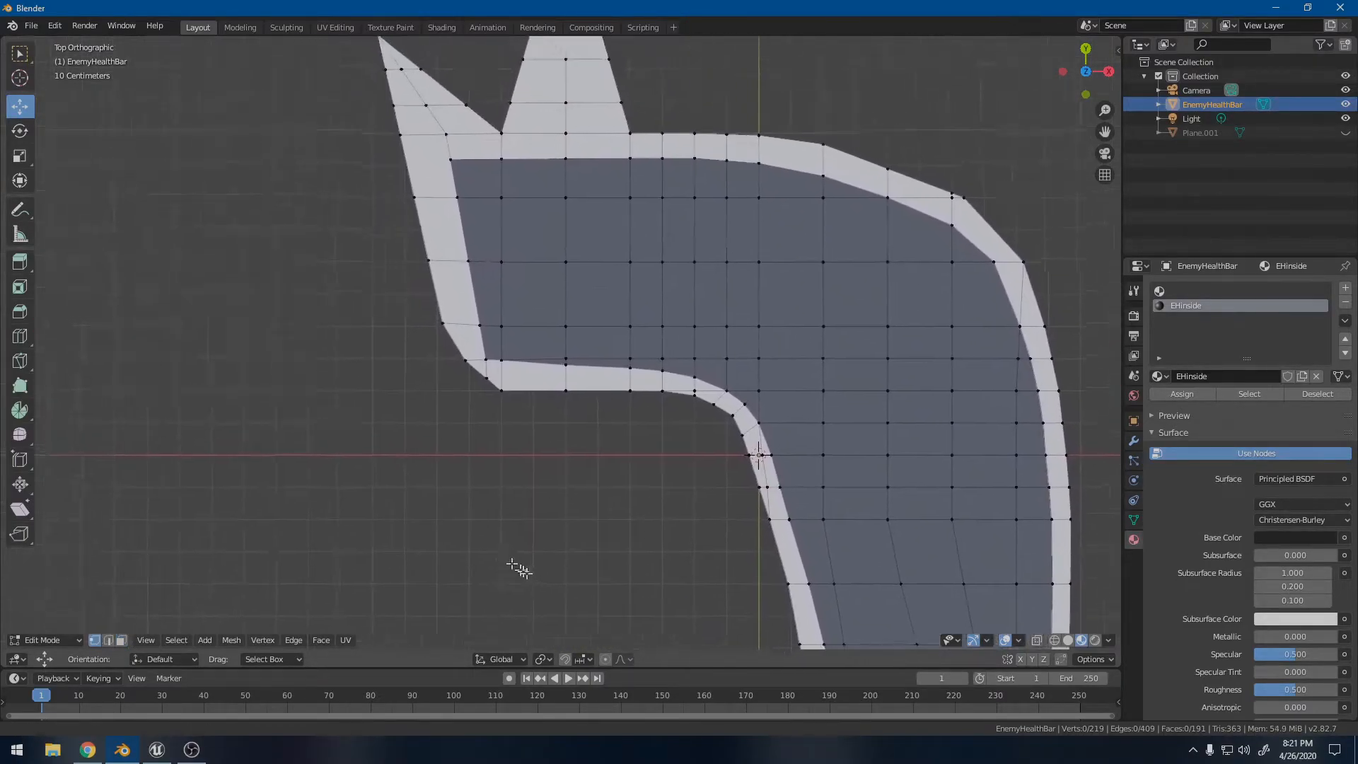
pyautogui.scroll(-1, 500, 561)
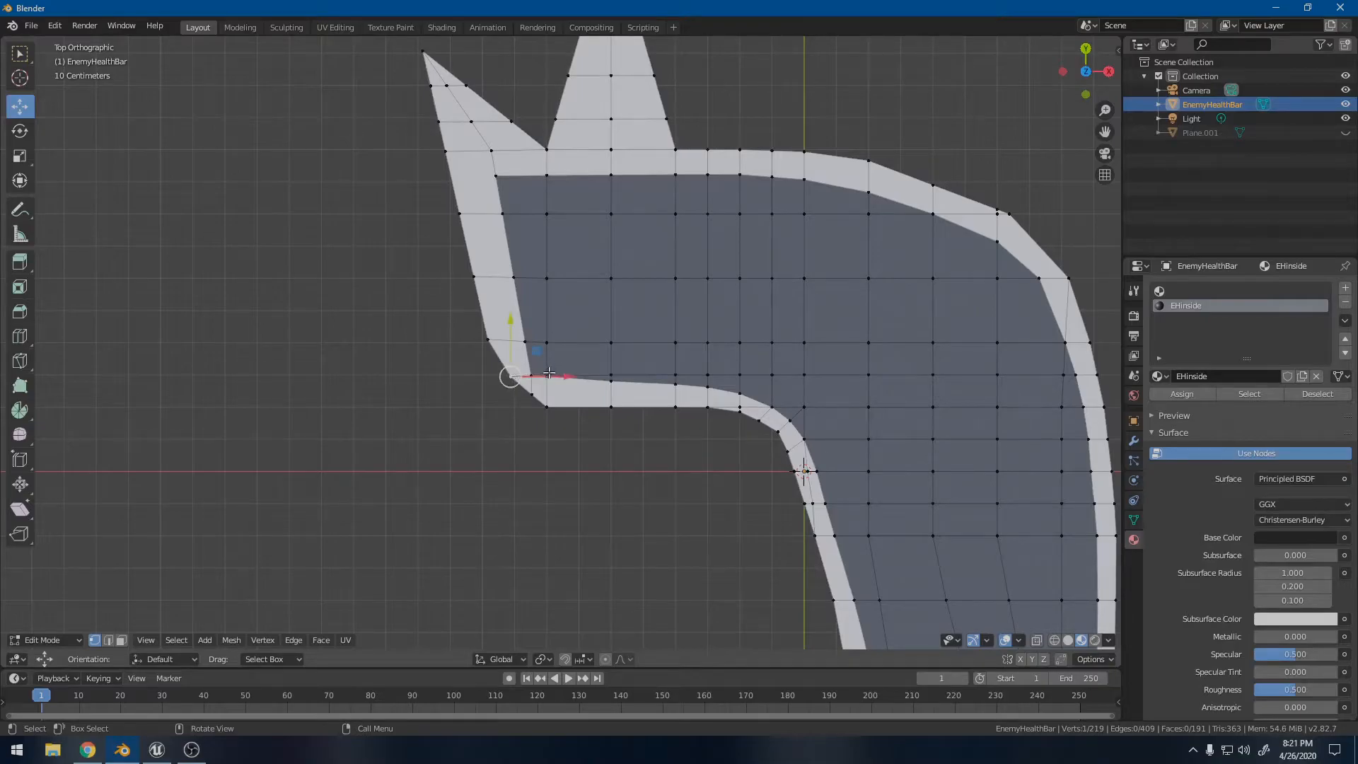
pyautogui.moveTo(650, 376); pyautogui.dragTo(650, 366)
pyautogui.click(553, 372)
pyautogui.moveTo(549, 333)
pyautogui.mouseDown()
pyautogui.moveTo(576, 370)
pyautogui.moveTo(535, 313)
pyautogui.moveTo(521, 334)
pyautogui.moveTo(568, 336)
pyautogui.moveTo(516, 339)
pyautogui.moveTo(544, 333)
pyautogui.mouseUp()
pyautogui.scroll(-5, 707, 368)
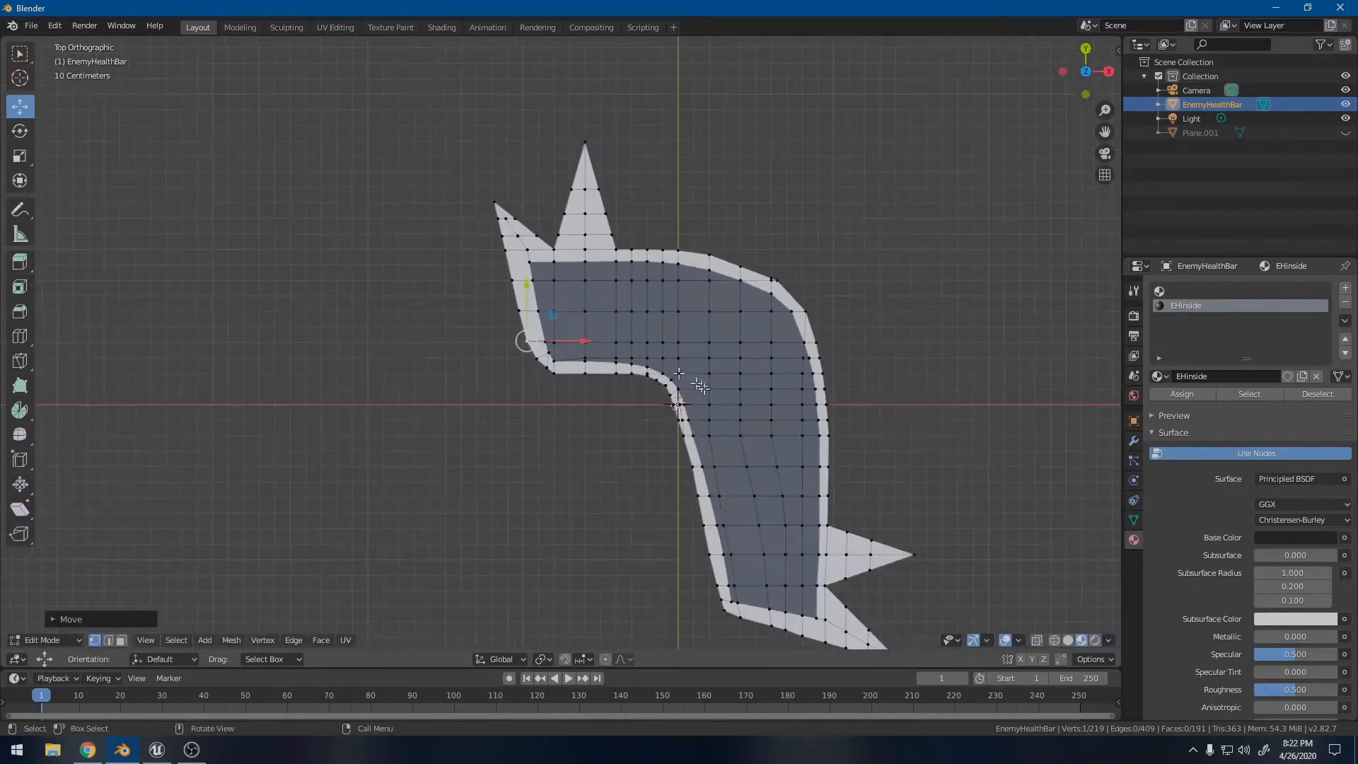
# - From the top view, nudge the outer outline vertices around the inner bend and down the neck's left side to even out the border
pyautogui.moveTo(754, 421); pyautogui.dragTo(604, 359, button='middle')
pyautogui.scroll(2, 714, 394)
pyautogui.press('KP_1')
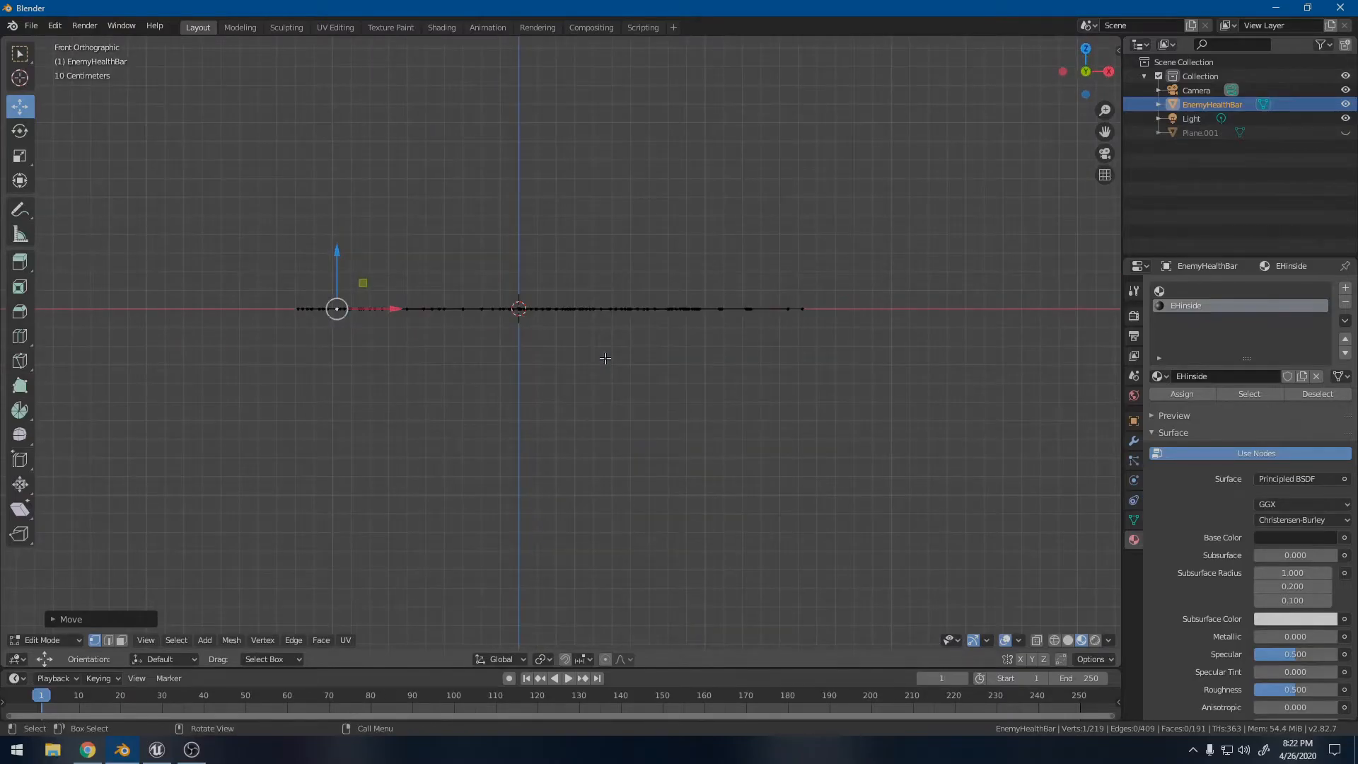
pyautogui.press('KP_7')
pyautogui.scroll(4, 615, 361)
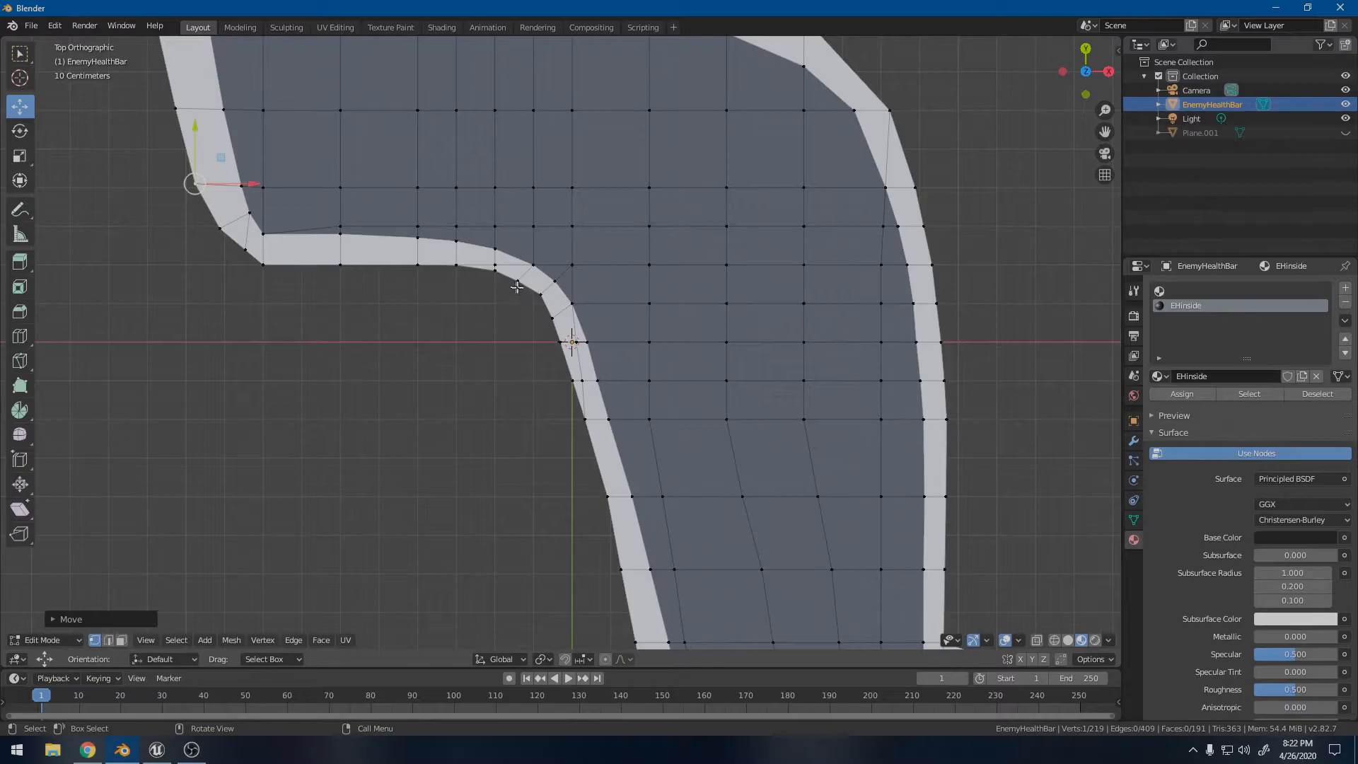
pyautogui.click(540, 291)
pyautogui.moveTo(544, 294); pyautogui.dragTo(562, 311)
pyautogui.click(556, 321)
pyautogui.click(593, 336)
pyautogui.click(597, 417)
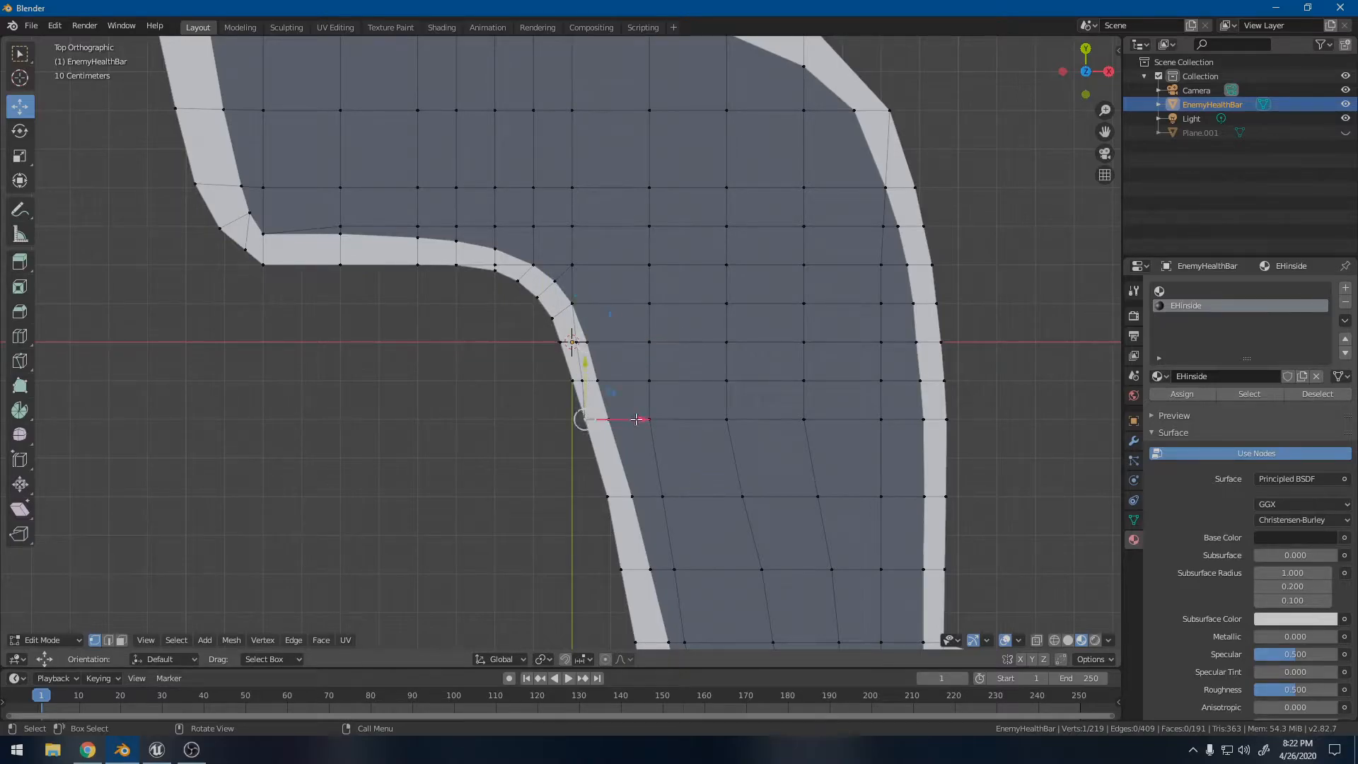
pyautogui.moveTo(637, 418); pyautogui.dragTo(633, 425)
pyautogui.click(635, 495)
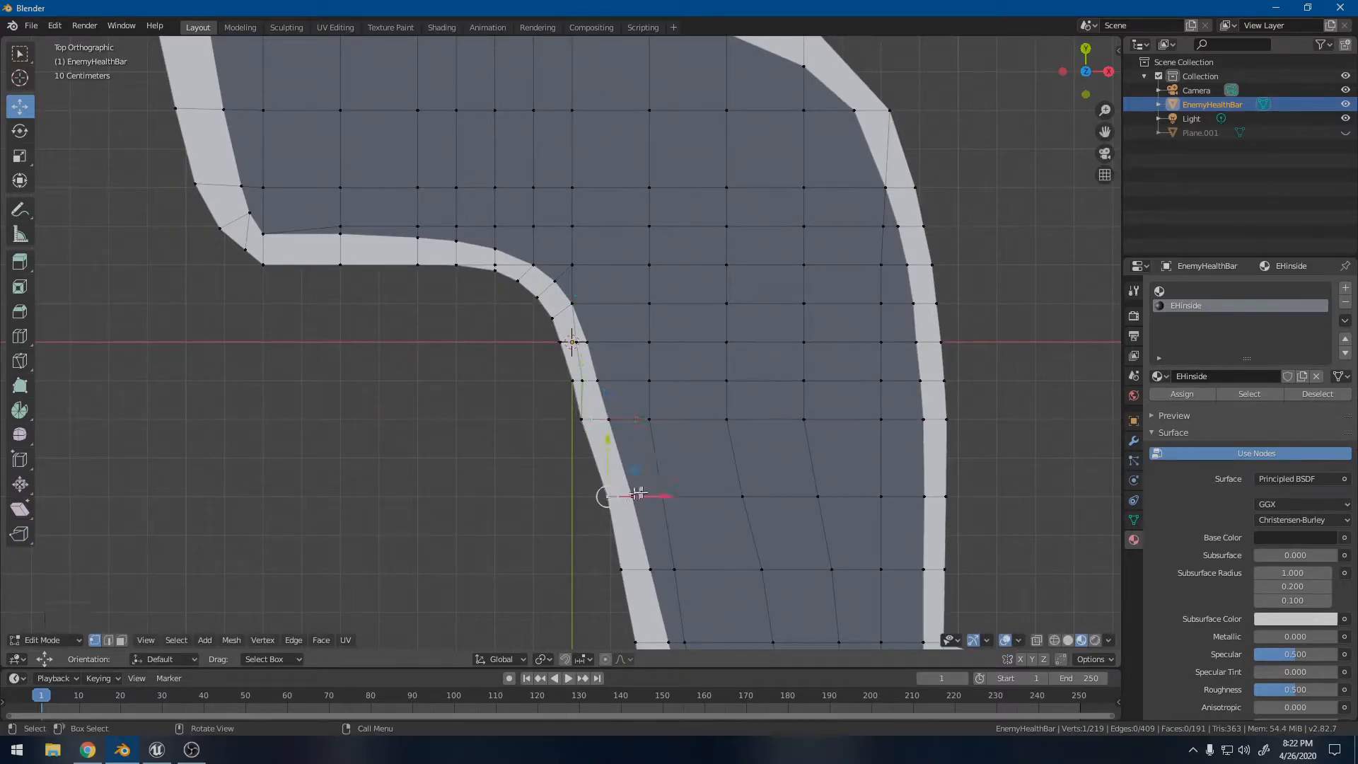
pyautogui.moveTo(665, 496); pyautogui.dragTo(648, 499)
pyautogui.click(575, 381)
pyautogui.moveTo(628, 383); pyautogui.dragTo(625, 382)
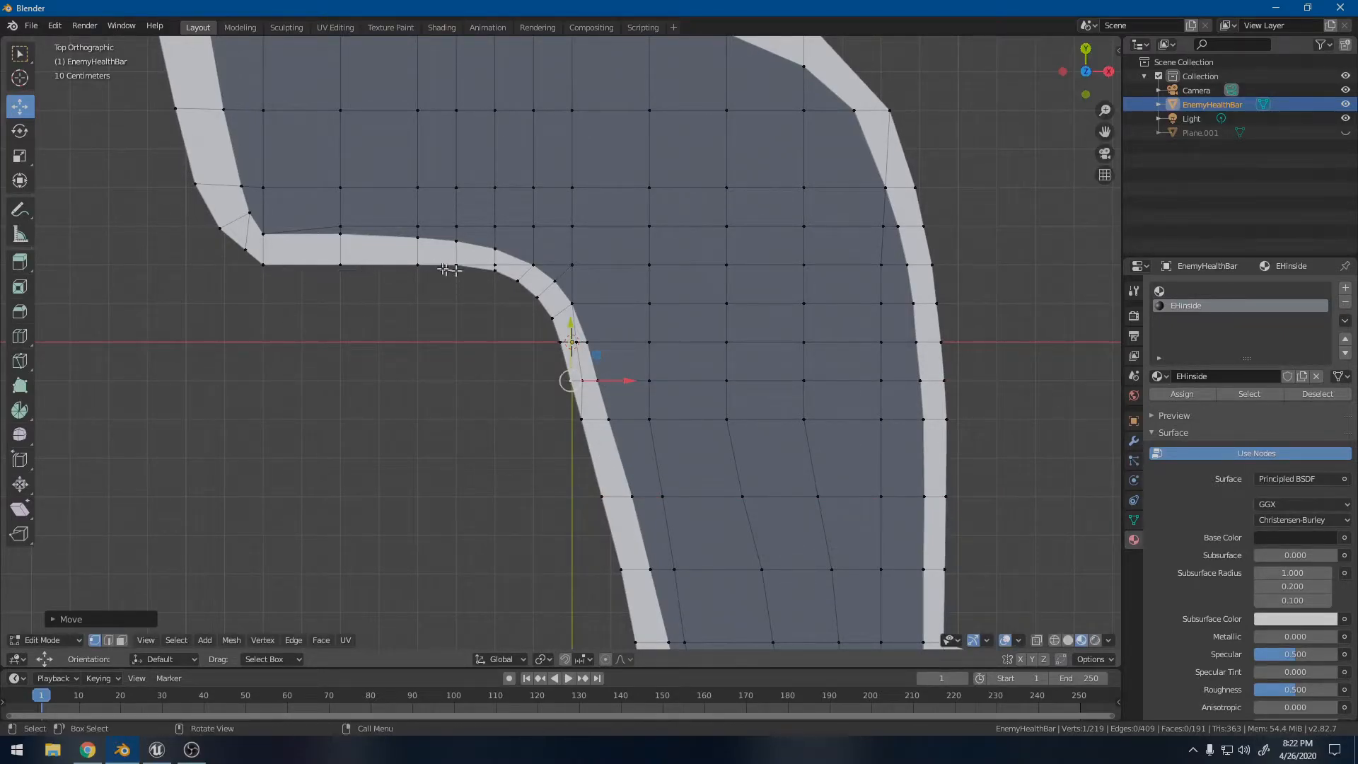
# - Lower the three outer outline vertices on the head's underside just before the bend so the border keeps an even thickness
pyautogui.click(499, 275)
pyautogui.moveTo(496, 222); pyautogui.dragTo(497, 227)
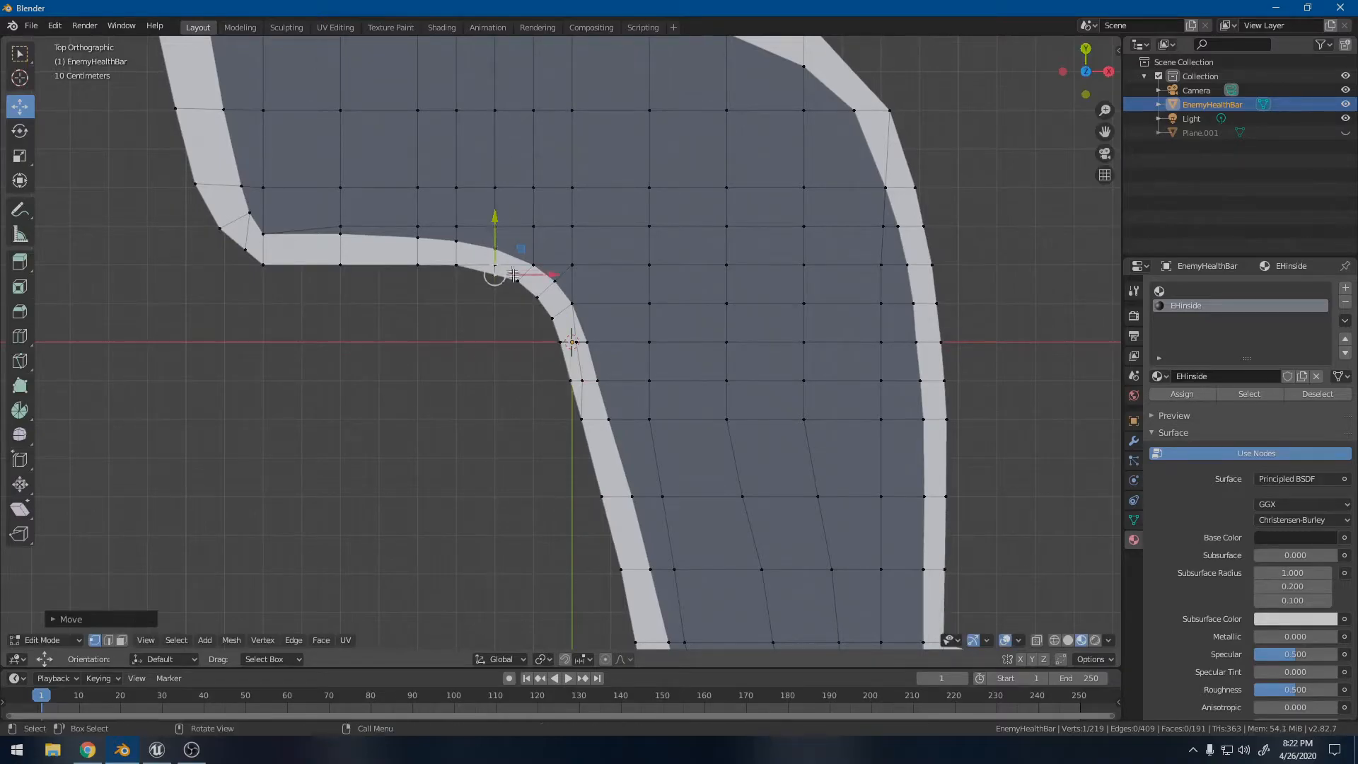
pyautogui.click(518, 284)
pyautogui.moveTo(517, 285); pyautogui.dragTo(517, 289)
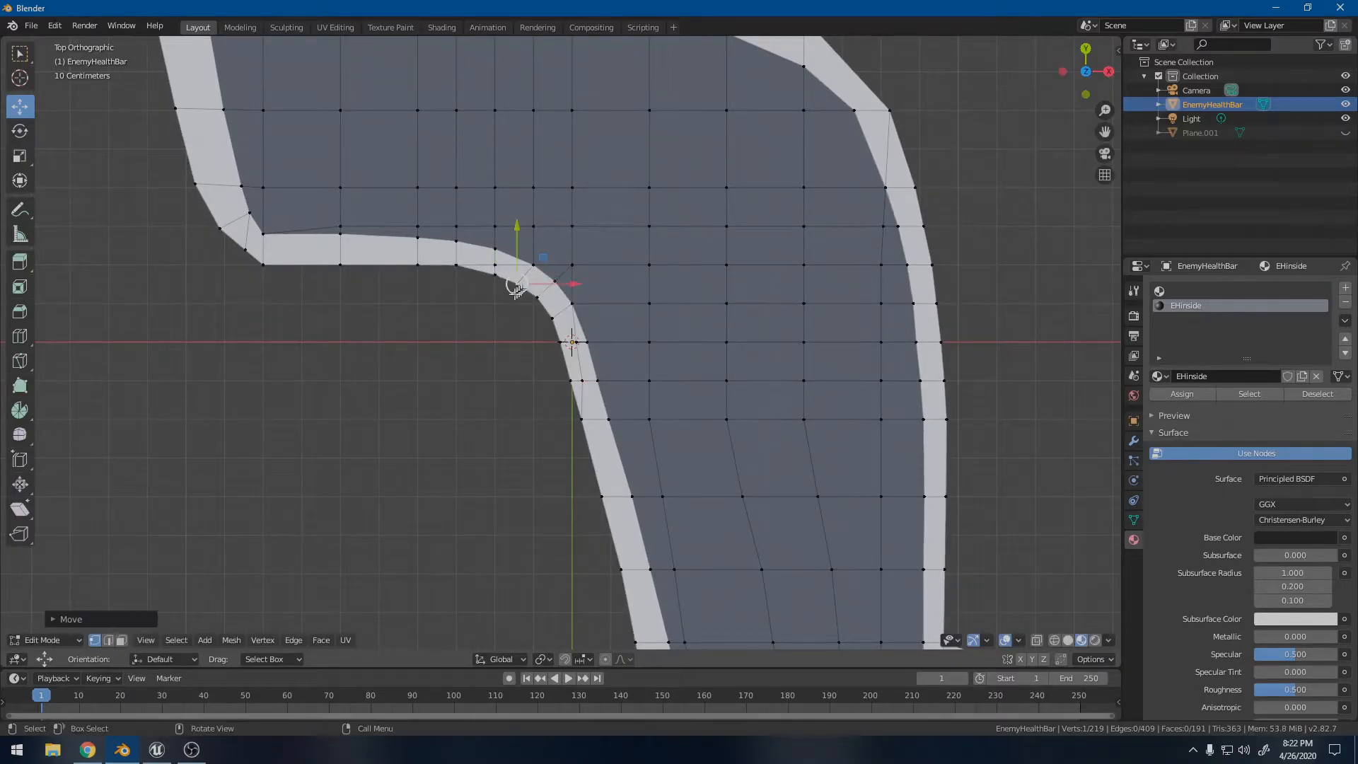
pyautogui.click(456, 266)
pyautogui.moveTo(453, 219); pyautogui.dragTo(455, 223)
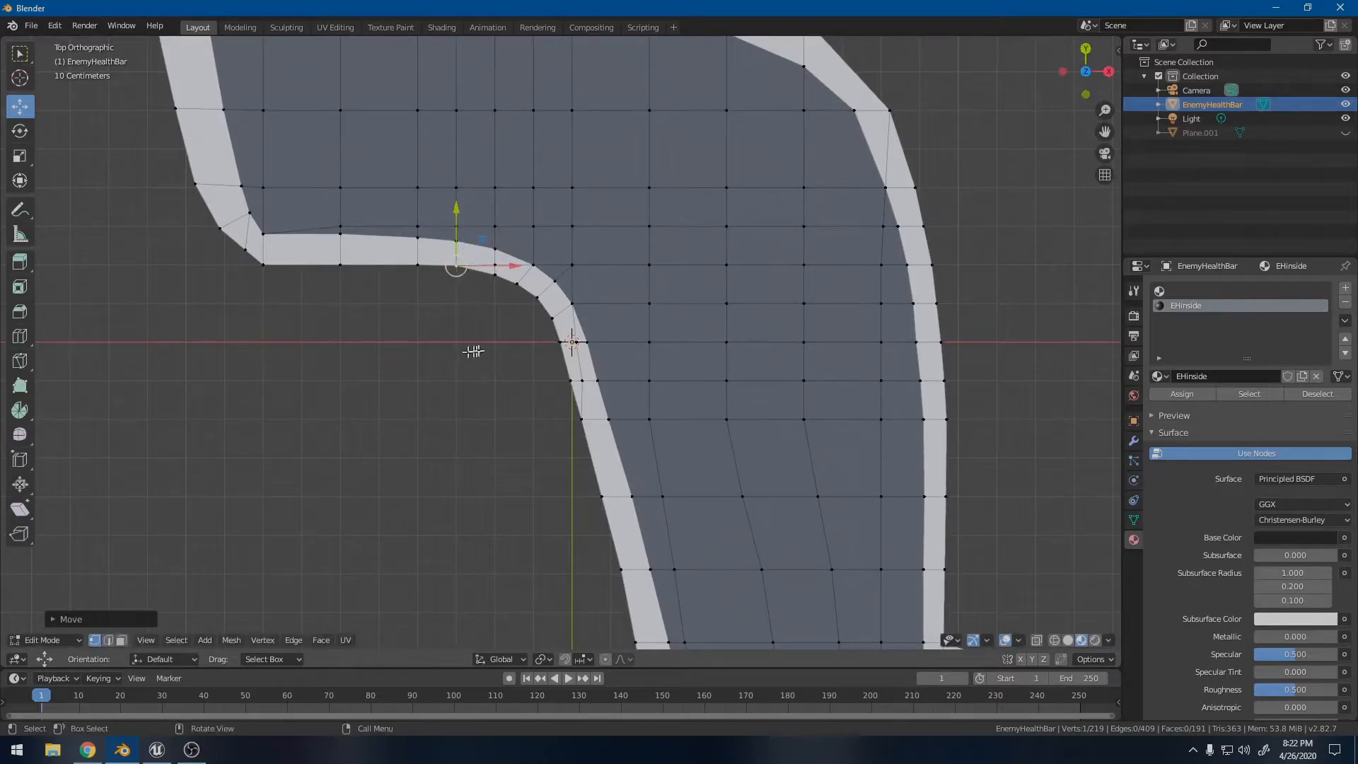
# - Nudge the inset-line vertex just below the bend on the neck's left side slightly right
pyautogui.keyDown('shift'); pyautogui.moveTo(658, 297); pyautogui.dragTo(432, 382, button='middle'); pyautogui.keyUp('shift')
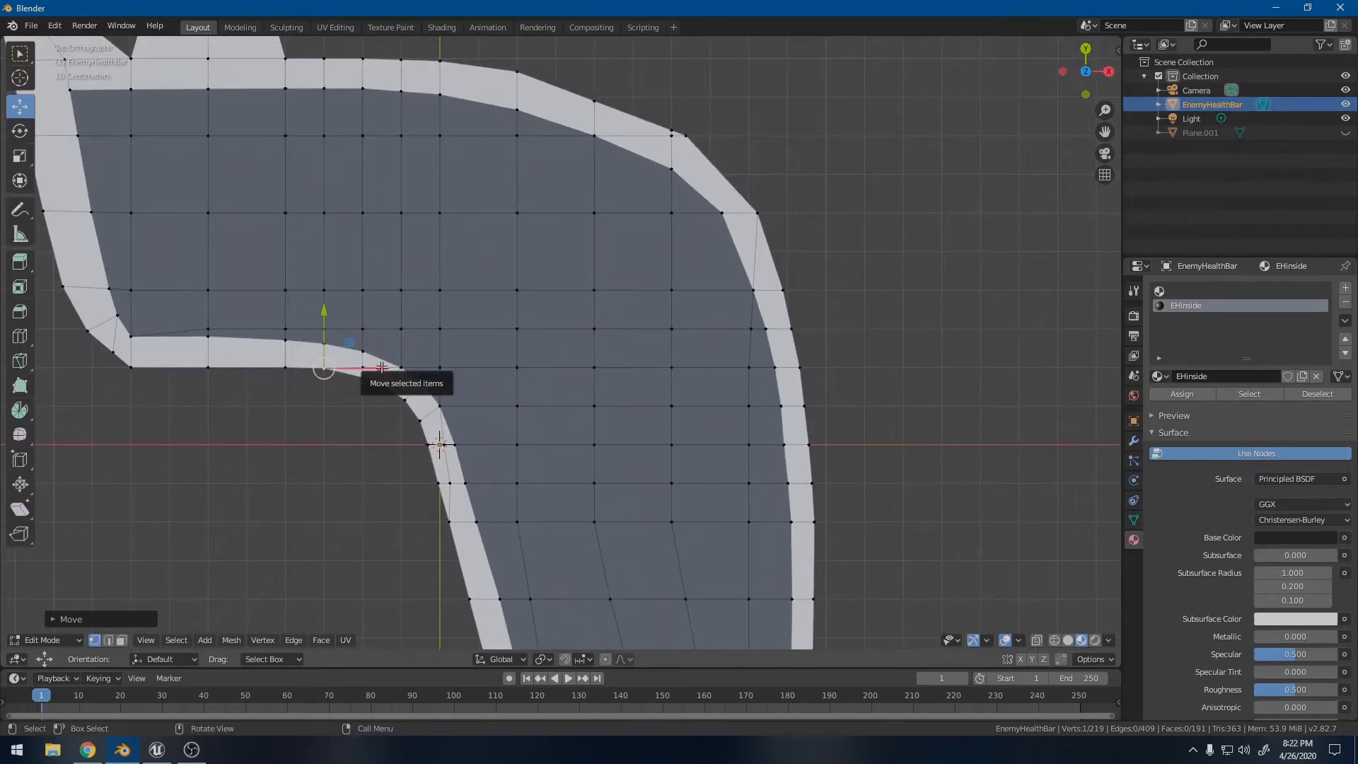
pyautogui.keyDown('shift'); pyautogui.moveTo(667, 394); pyautogui.dragTo(887, 567, button='middle'); pyautogui.keyUp('shift')
pyautogui.keyDown('shift'); pyautogui.moveTo(682, 470); pyautogui.dragTo(586, 377, button='middle'); pyautogui.keyUp('shift')
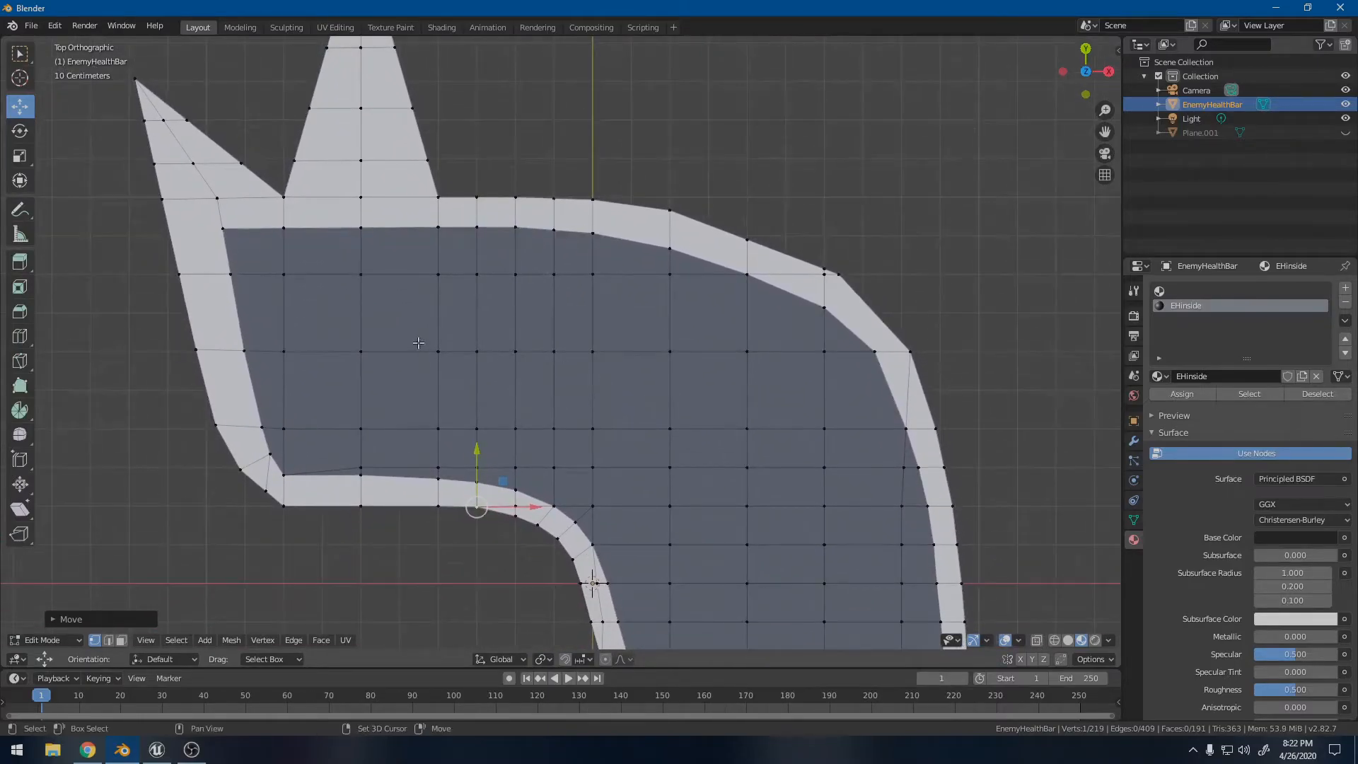
pyautogui.scroll(-1, 421, 352)
pyautogui.keyDown('shift'); pyautogui.moveTo(645, 436); pyautogui.dragTo(376, 291, button='middle'); pyautogui.keyUp('shift')
pyautogui.scroll(-4, 376, 291)
pyautogui.keyDown('shift'); pyautogui.moveTo(498, 434); pyautogui.dragTo(488, 420, button='middle'); pyautogui.keyUp('shift')
pyautogui.scroll(2, 491, 427)
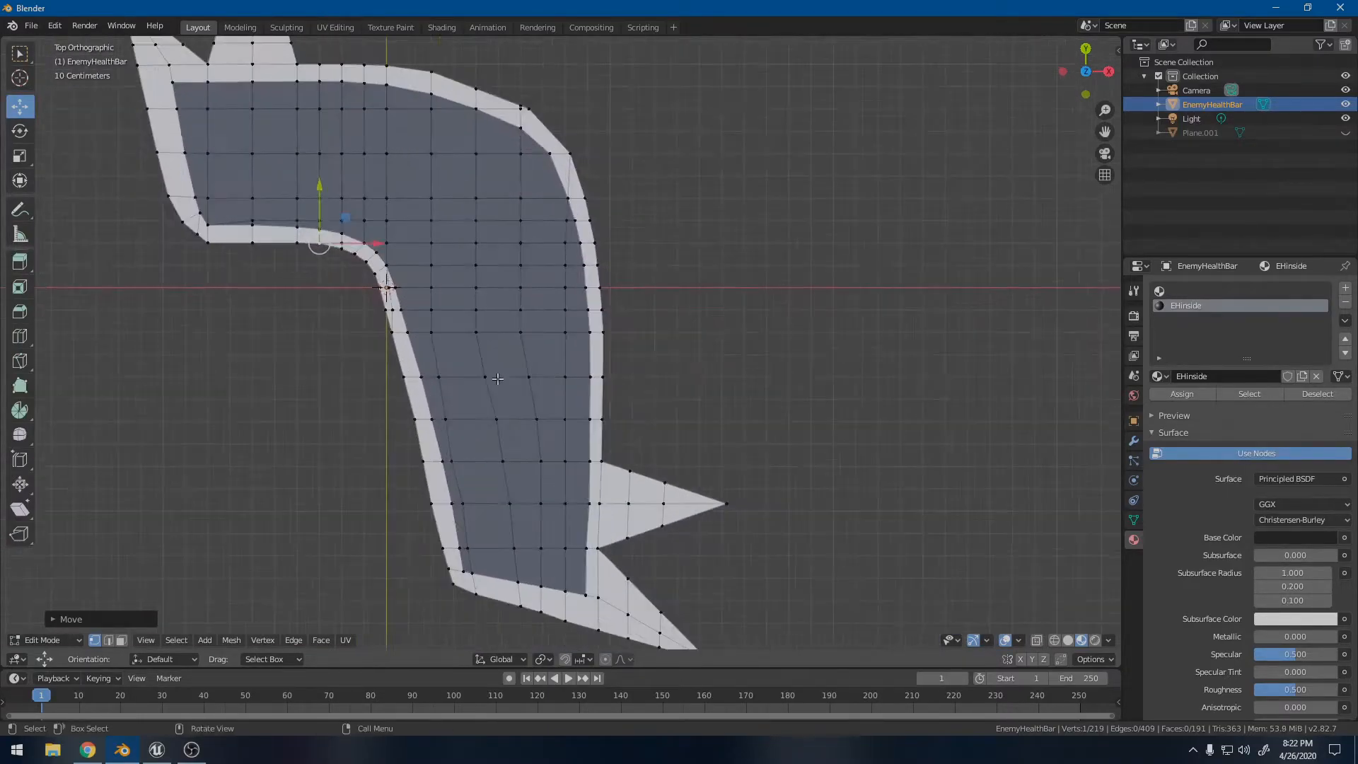
pyautogui.click(416, 333)
pyautogui.moveTo(446, 330); pyautogui.dragTo(450, 327)
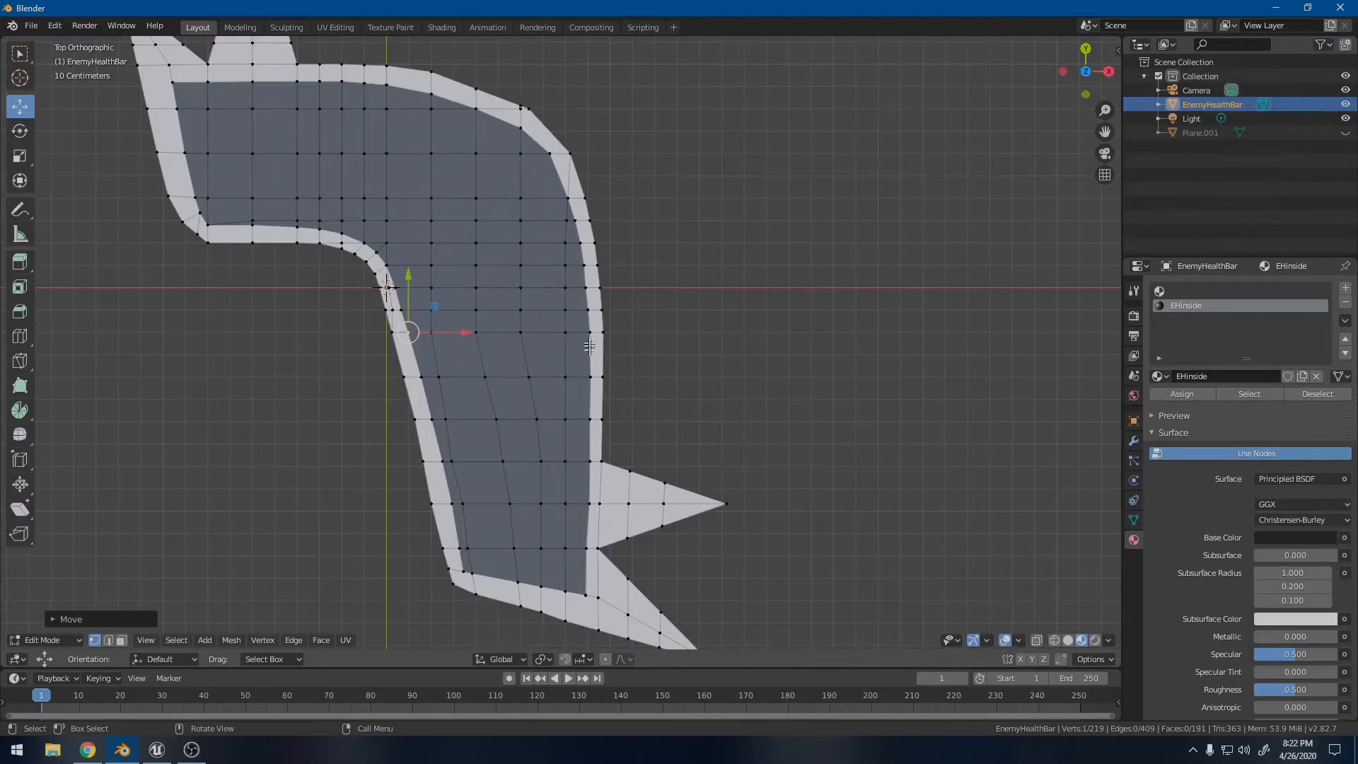
# - Select the inset vertex beside the notch between the lower-right spikes plus its neighbour, and shift both slightly right along X
pyautogui.click(587, 551)
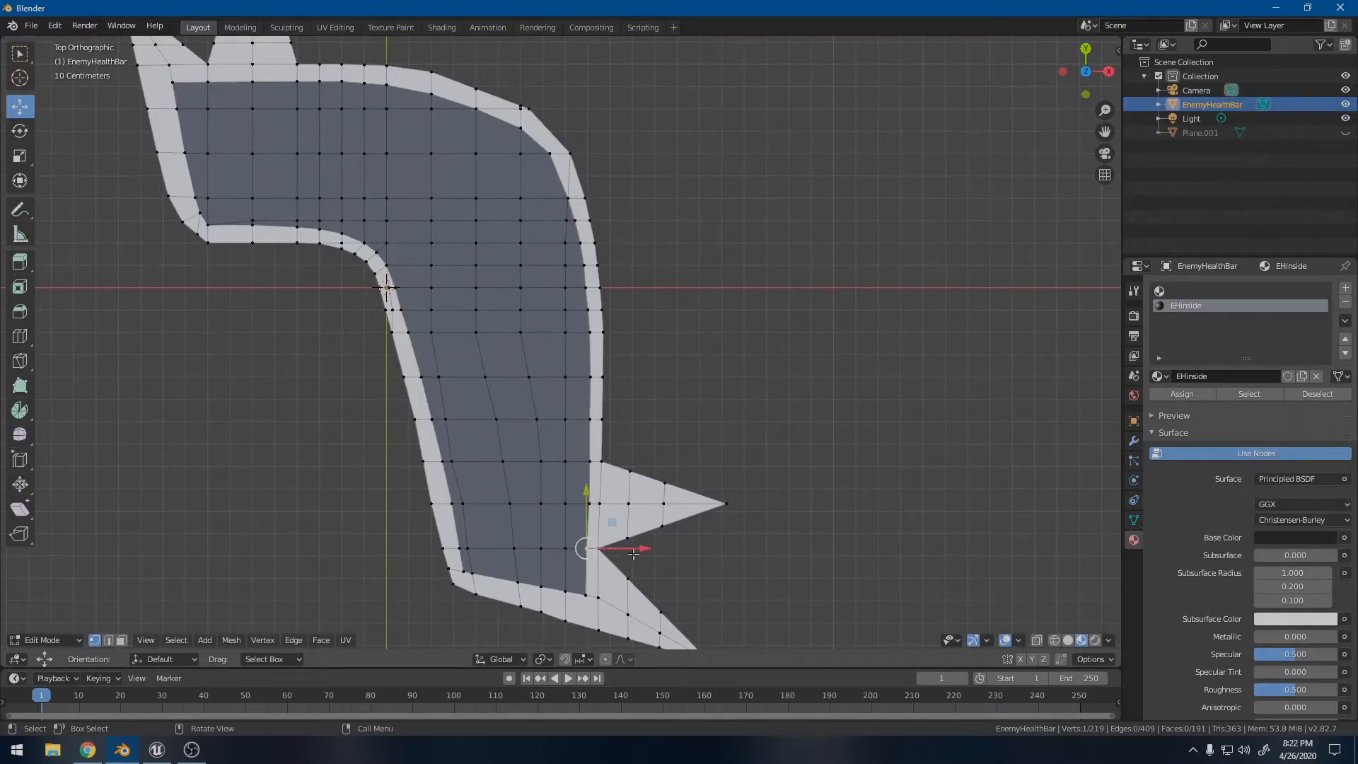
pyautogui.scroll(3, 602, 551)
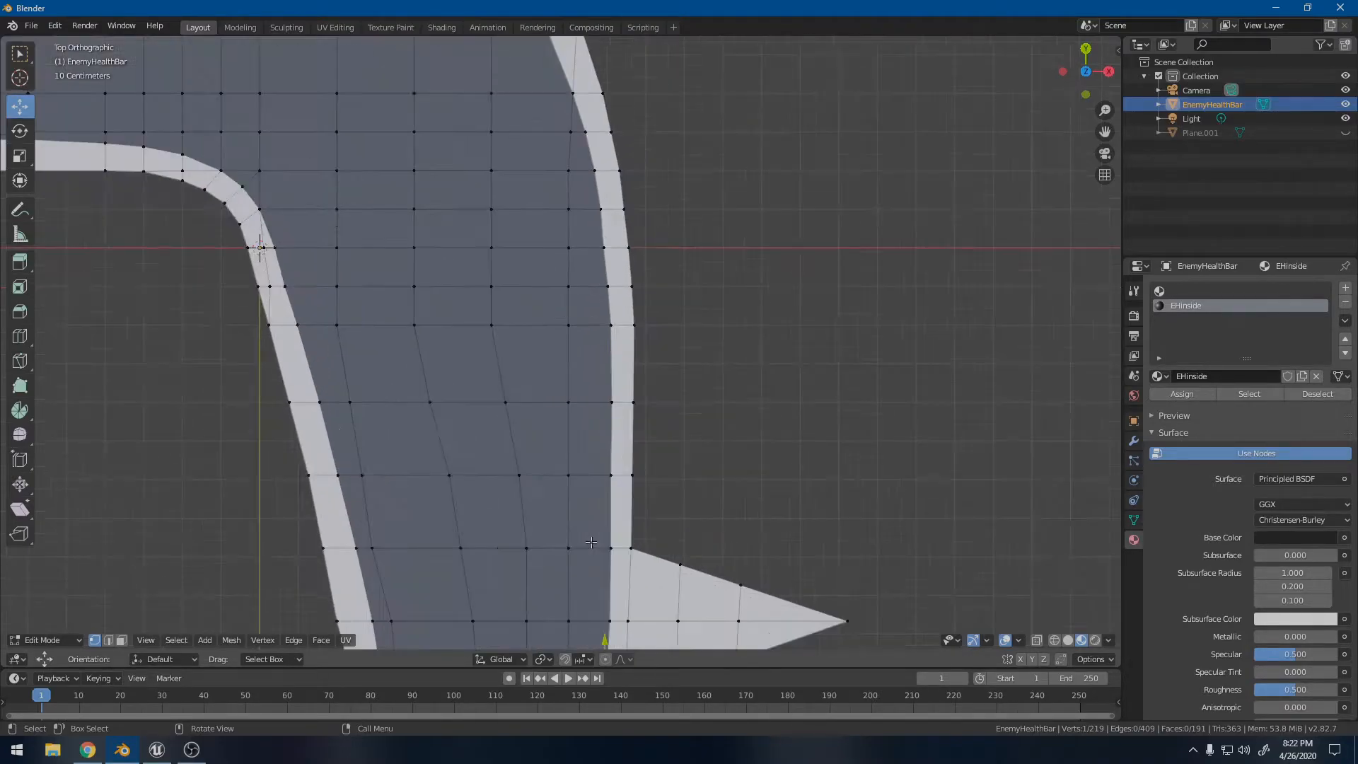
pyautogui.keyDown('shift'); pyautogui.moveTo(648, 524); pyautogui.dragTo(696, 261, button='middle'); pyautogui.keyUp('shift')
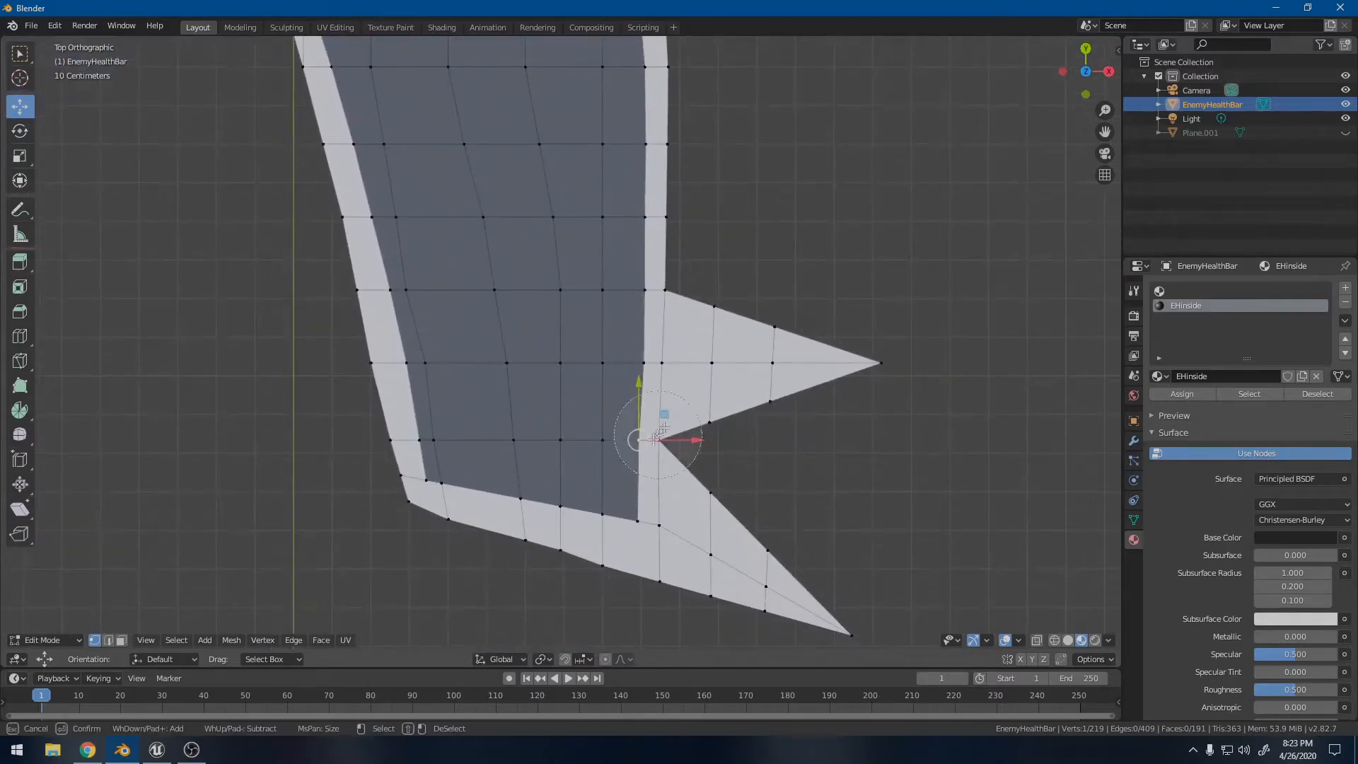
pyautogui.keyDown('shift'); pyautogui.click(647, 442); pyautogui.keyUp('shift')
pyautogui.moveTo(700, 440); pyautogui.dragTo(704, 440)
# - Adjust an interior vertex in the upper neck and an inset-line vertex lower on its left side along X
pyautogui.keyDown('shift'); pyautogui.moveTo(540, 388); pyautogui.dragTo(652, 554, button='middle'); pyautogui.keyUp('shift')
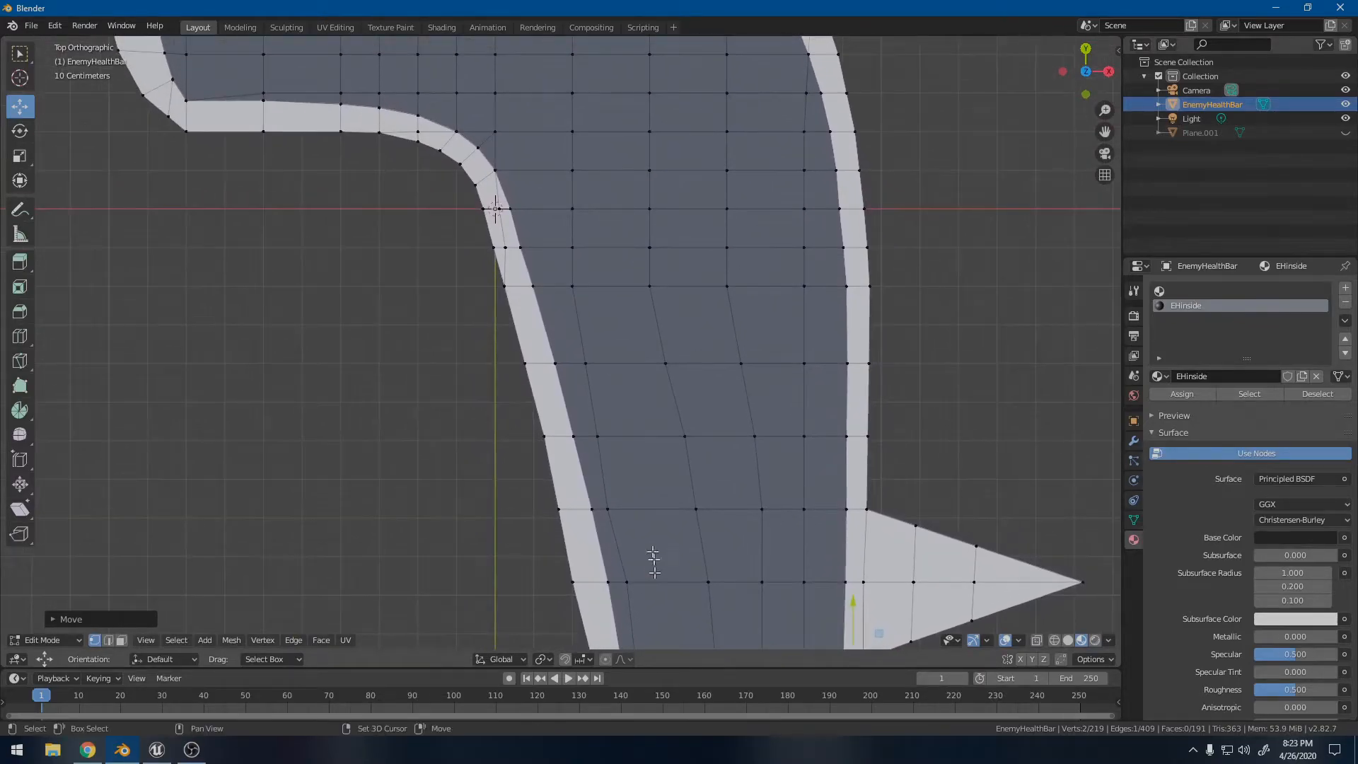
pyautogui.click(575, 287)
pyautogui.moveTo(618, 285); pyautogui.dragTo(618, 285)
pyautogui.scroll(-4, 652, 332)
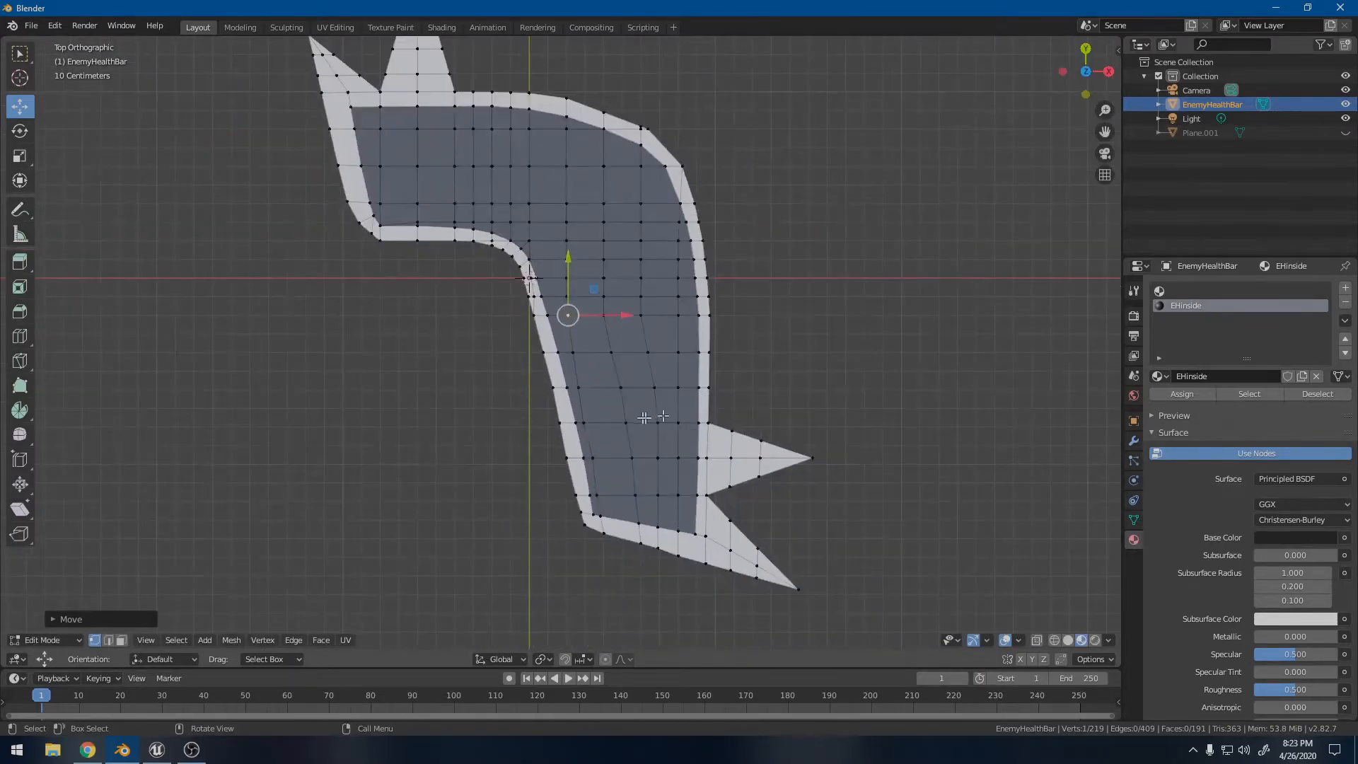
pyautogui.click(585, 422)
pyautogui.moveTo(618, 422); pyautogui.dragTo(621, 422)
# - Knife-cut from the interior vertex above the head's lower inset line across the border to the outer vertex at its lower-left corner
pyautogui.keyDown('shift'); pyautogui.moveTo(557, 315); pyautogui.dragTo(669, 463, button='middle'); pyautogui.keyUp('shift')
pyautogui.scroll(3, 608, 411)
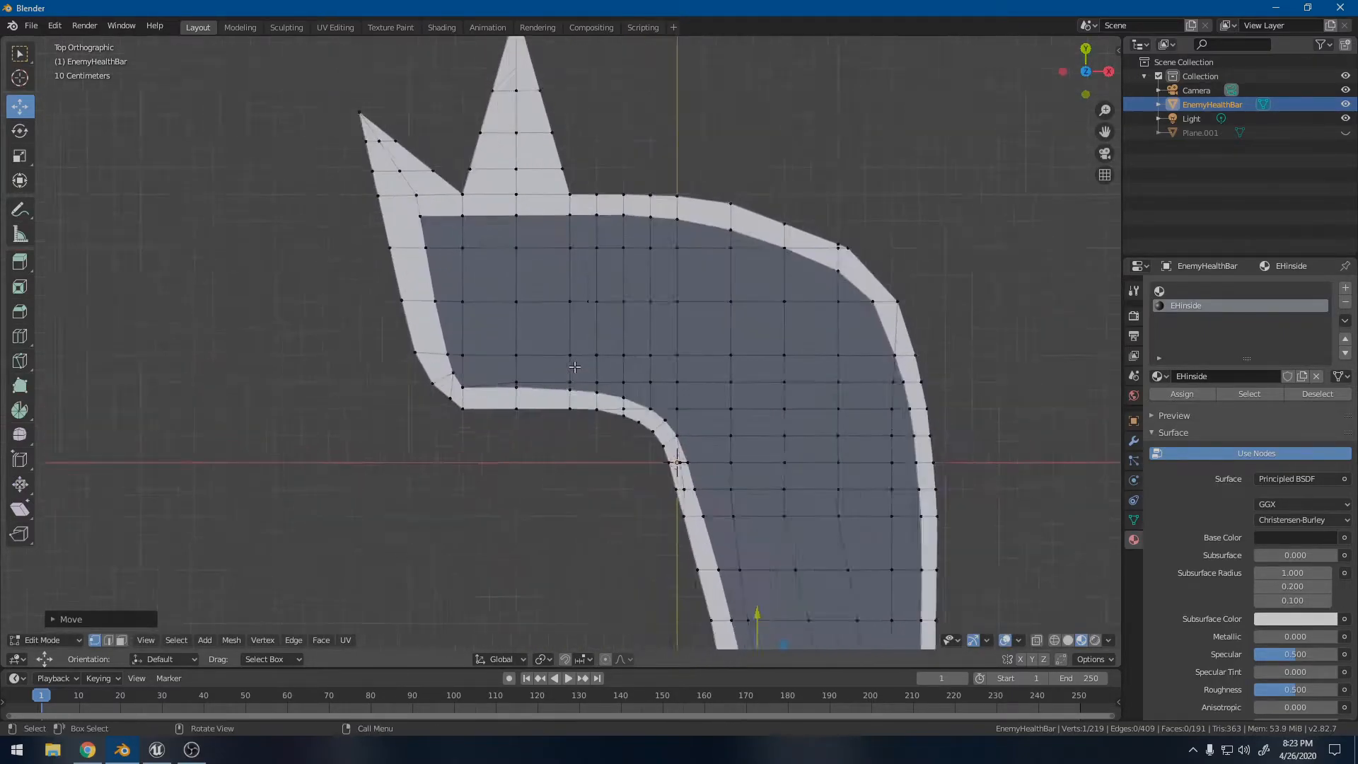
pyautogui.scroll(2, 551, 368)
pyautogui.scroll(3, 493, 408)
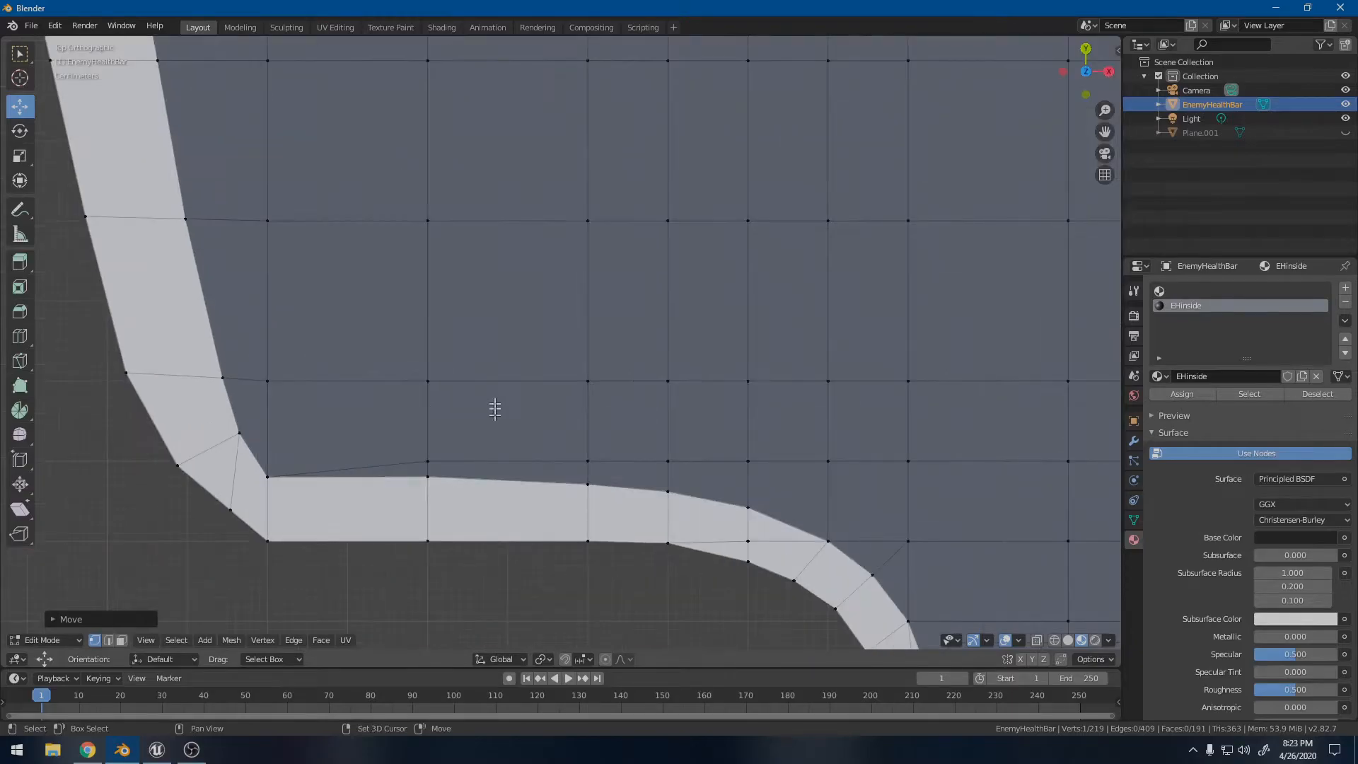
pyautogui.keyDown('shift'); pyautogui.moveTo(498, 409); pyautogui.dragTo(531, 411, button='middle'); pyautogui.keyUp('shift')
pyautogui.press('c')
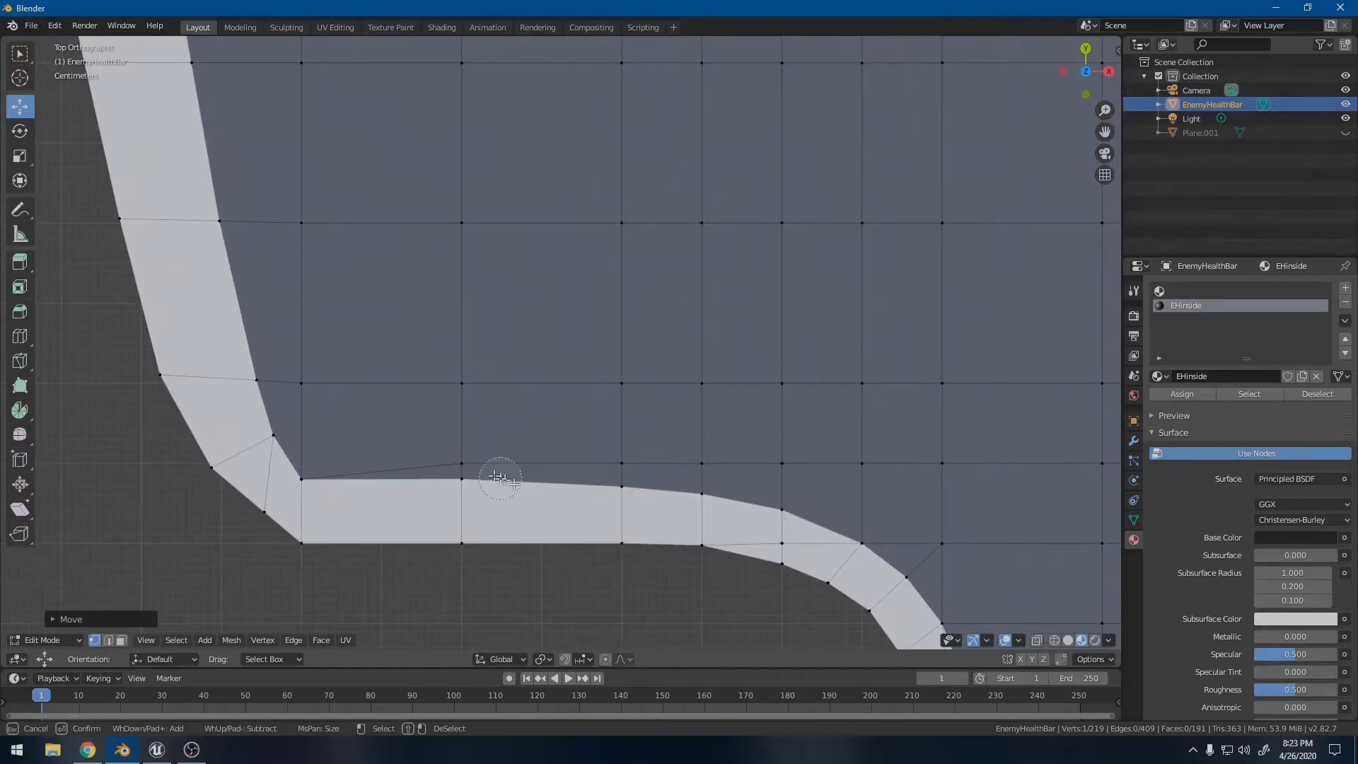
pyautogui.press('Escape')
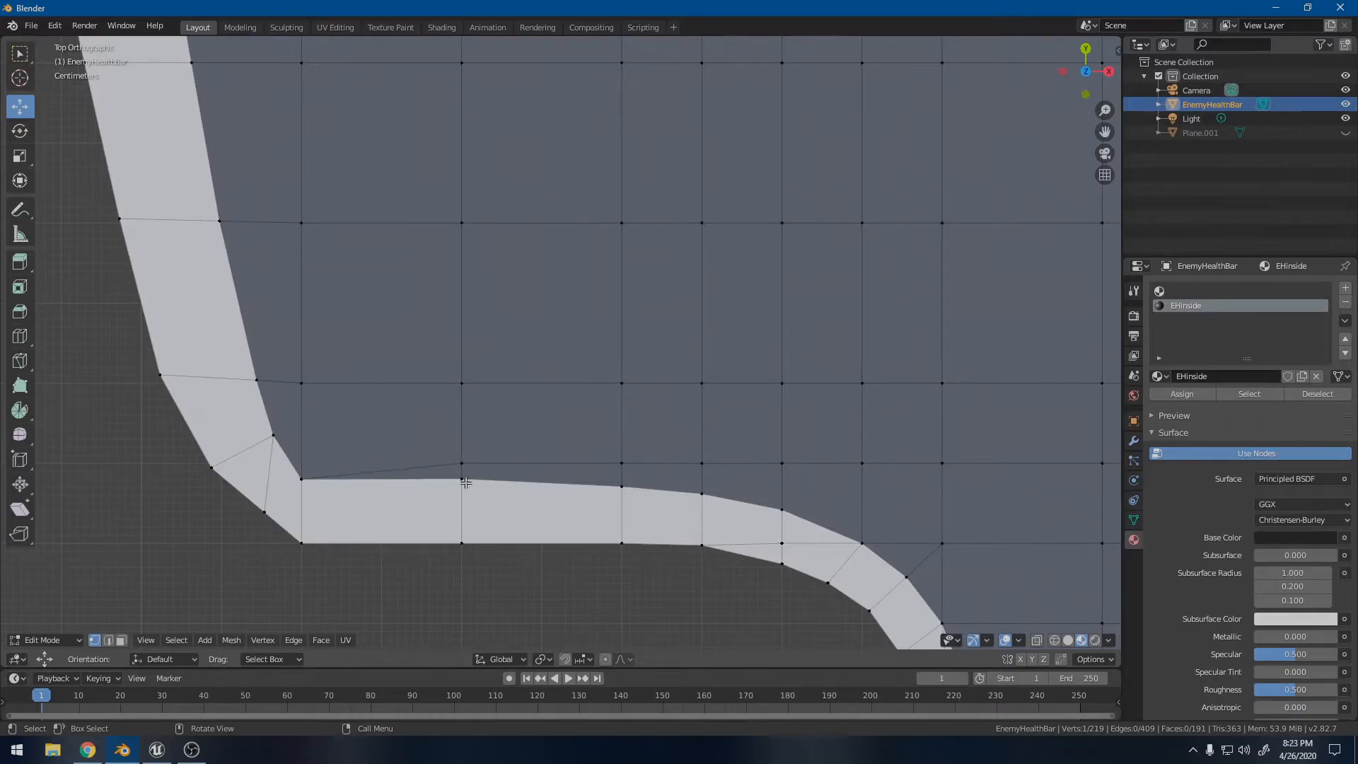
pyautogui.press('k')
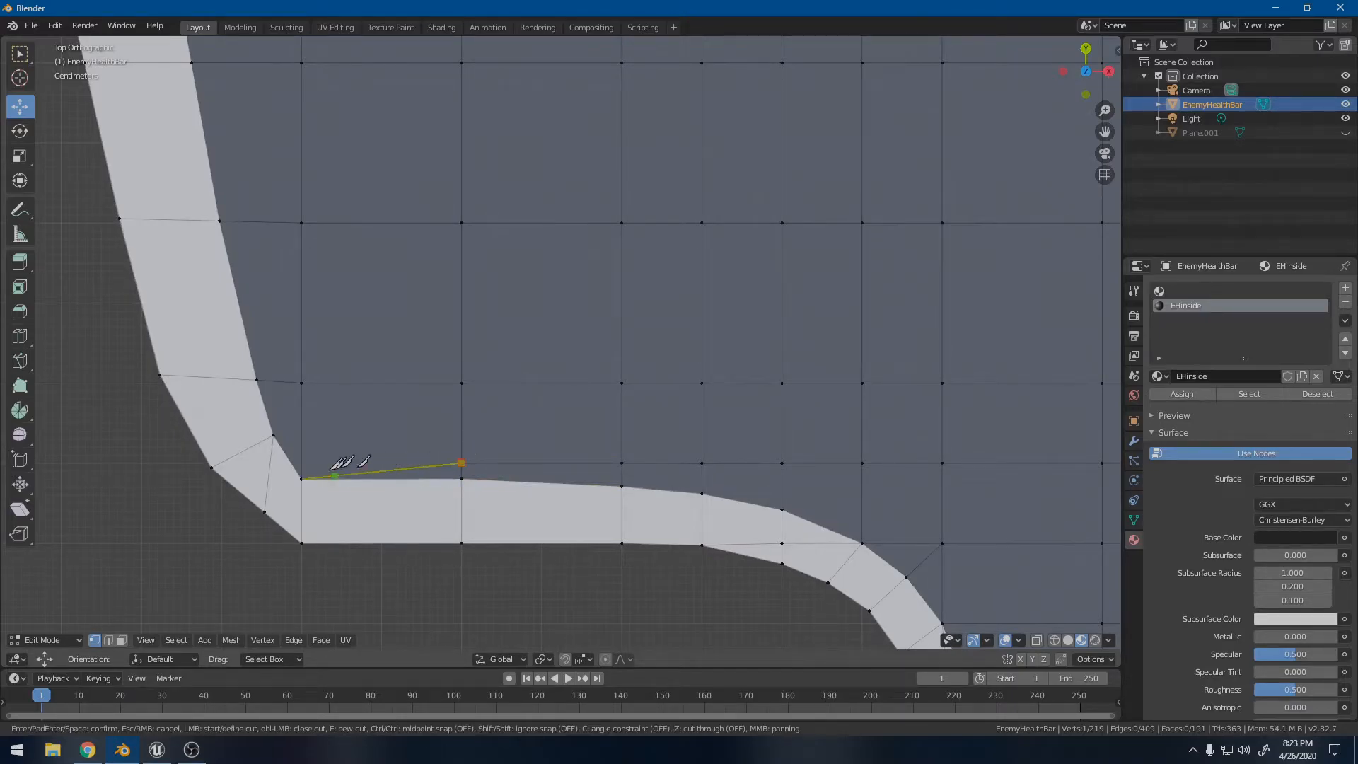
pyautogui.click(211, 467)
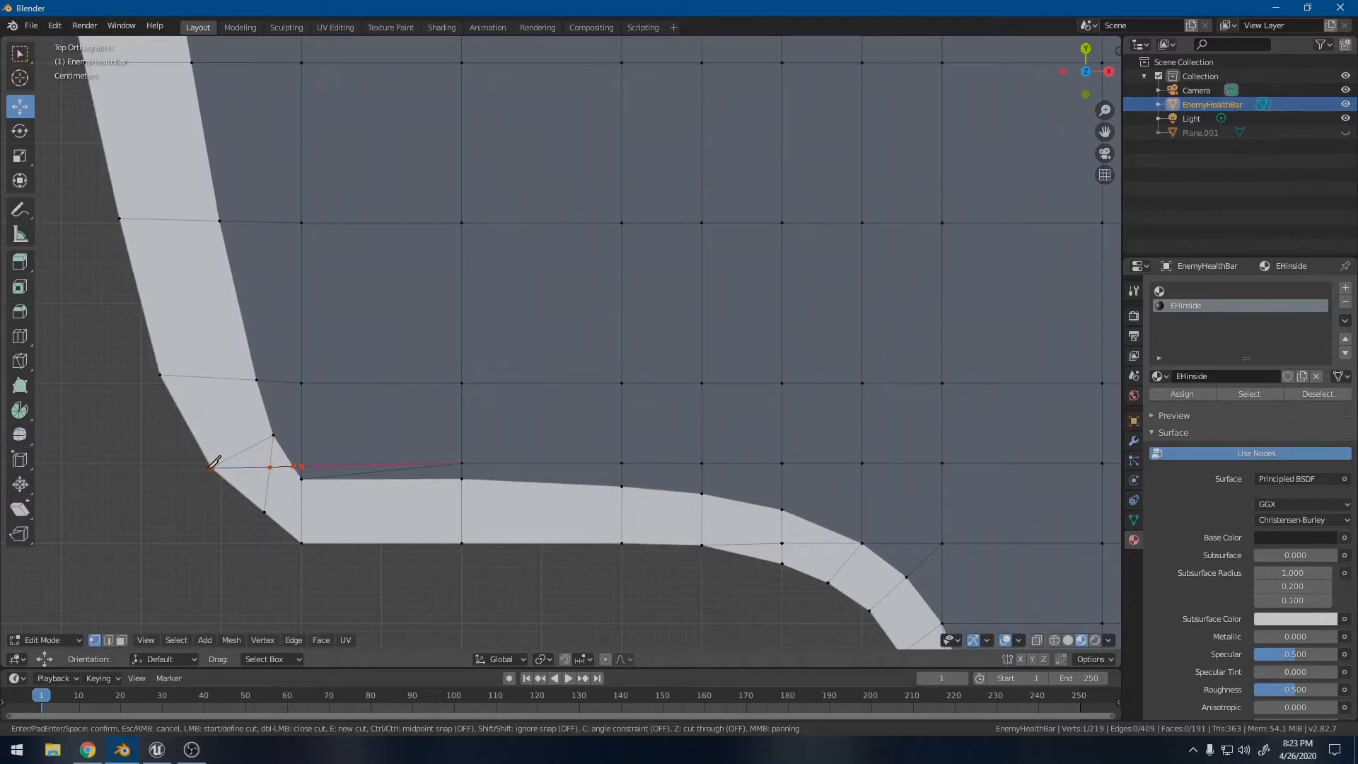
pyautogui.press('Return')
# - Merge the new cut vertices beside the head's lower-left inset corner and move the merged vertex slightly left along X
pyautogui.click(361, 496)
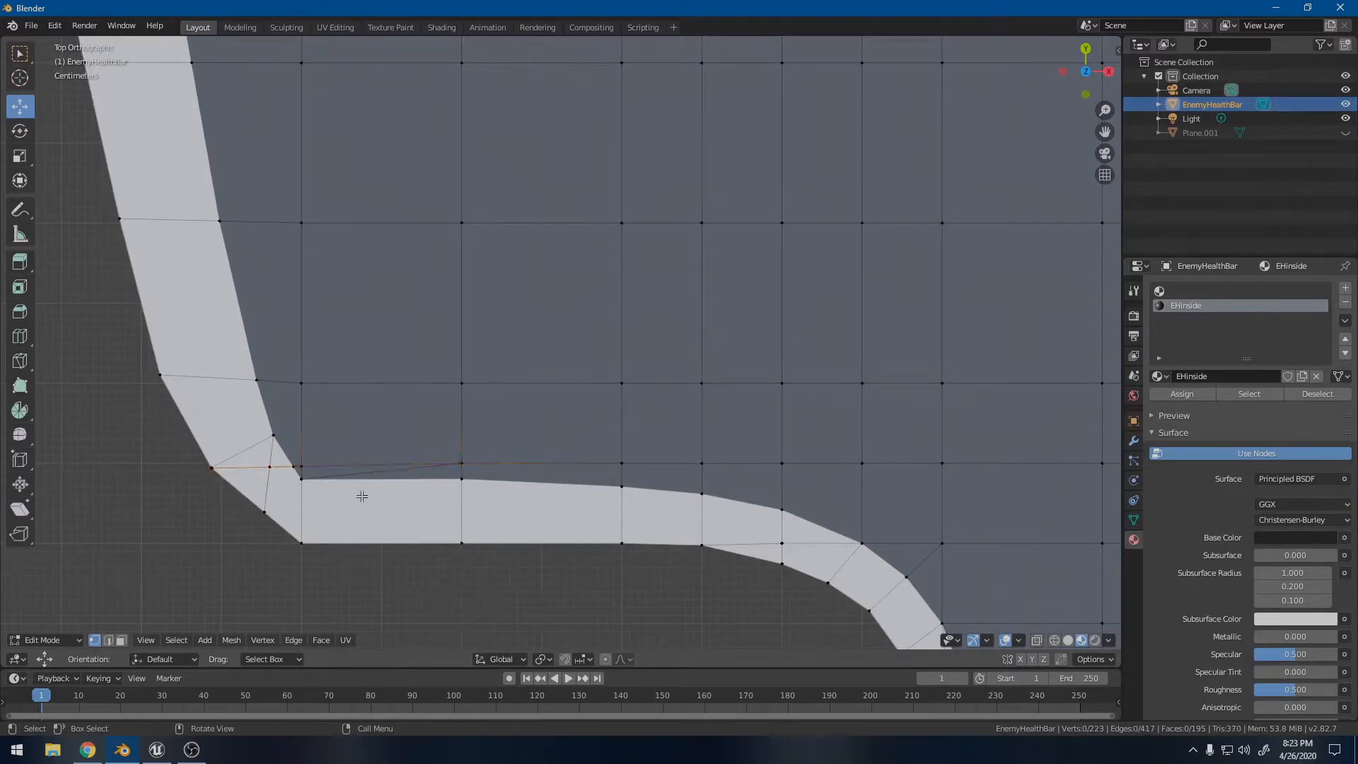
pyautogui.press('c')
pyautogui.click(296, 463)
pyautogui.rightClick(297, 464)
pyautogui.press('m')
pyautogui.click(362, 431)
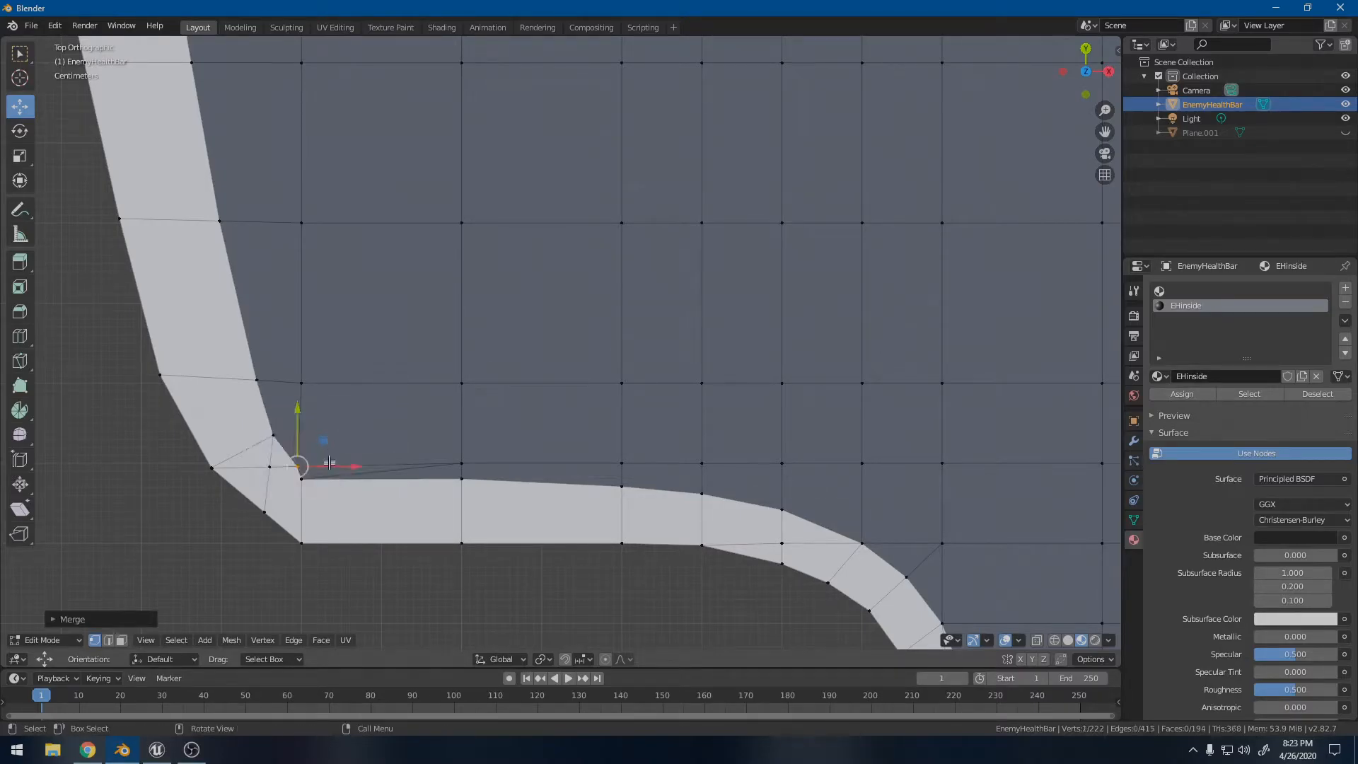
pyautogui.press('g')
pyautogui.press('x')
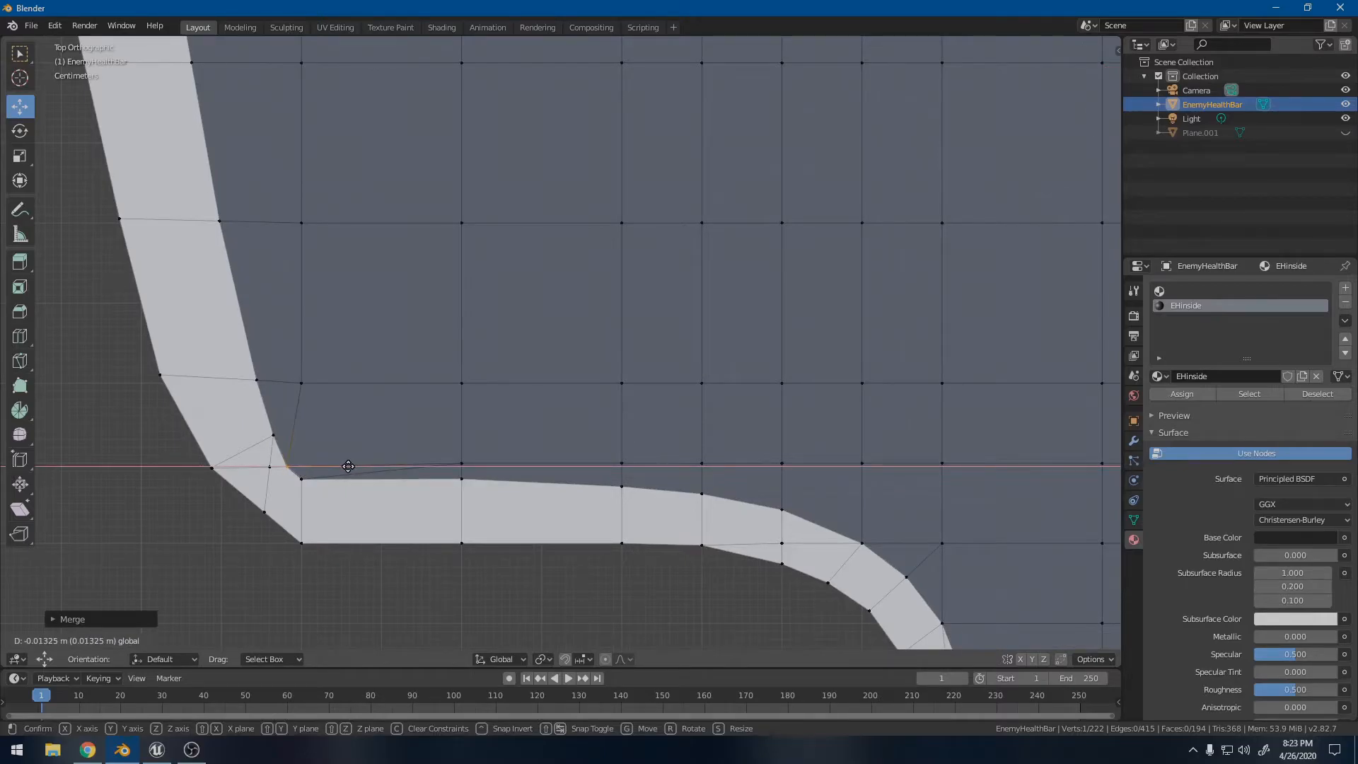
pyautogui.click(351, 466)
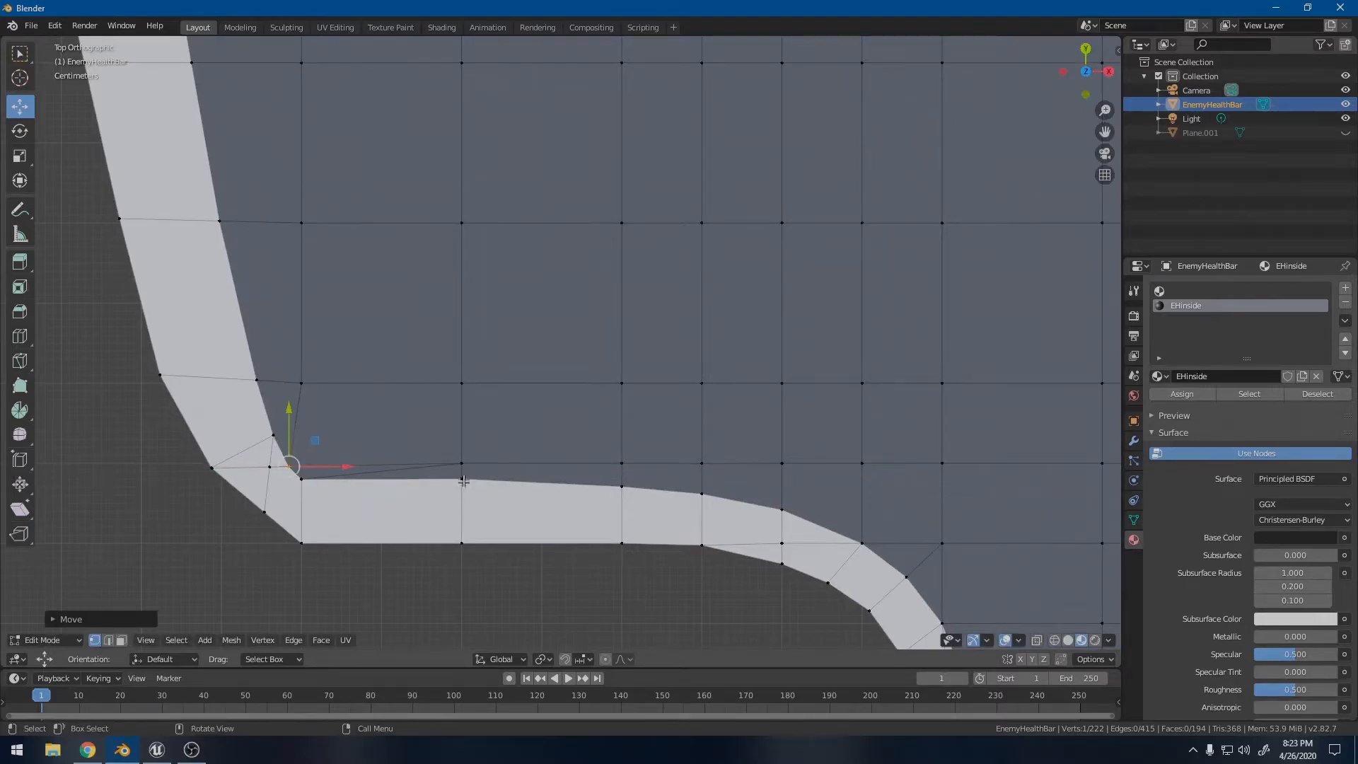
# - In edge selection, dissolve the redundant slanted edge just above the lower inset line near the head's lower-left corner
pyautogui.click(462, 480)
pyautogui.click(108, 640)
pyautogui.click(368, 473)
pyautogui.press('x')
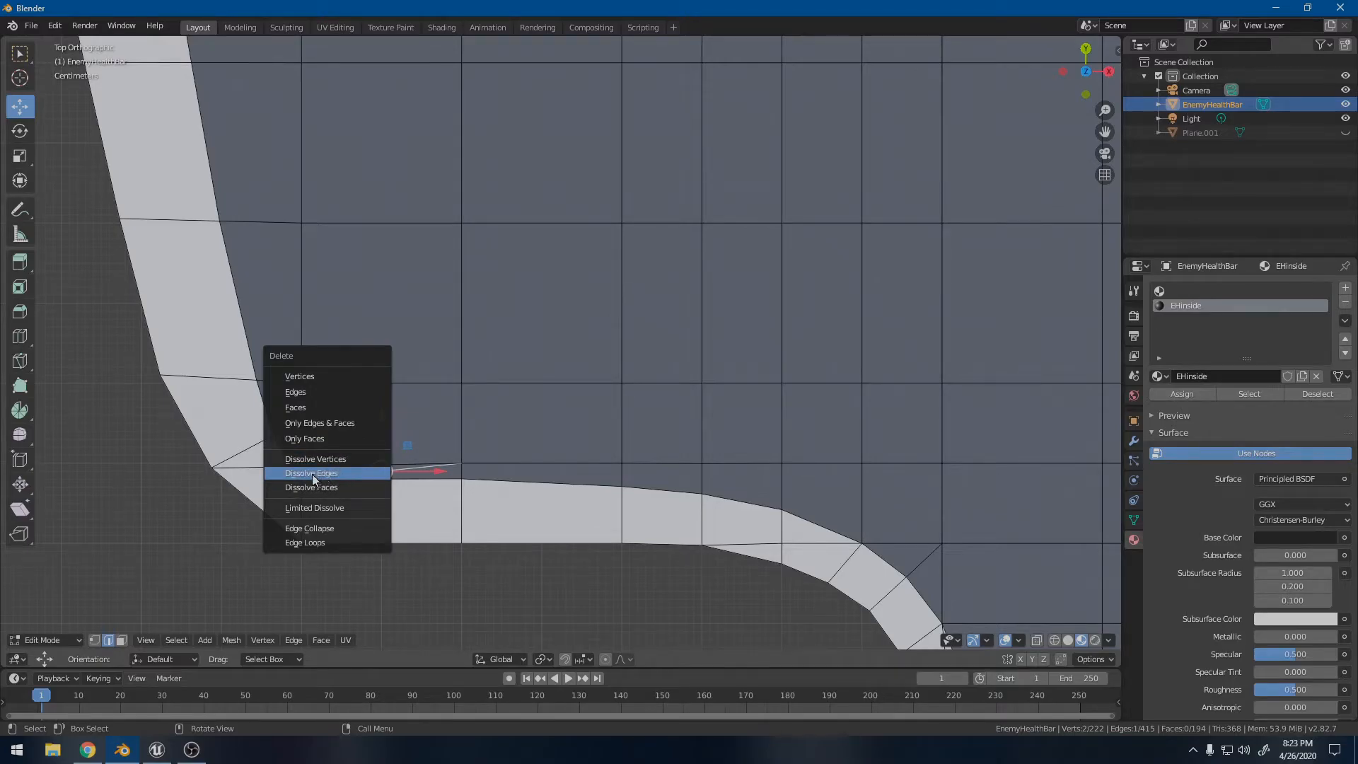
pyautogui.click(312, 474)
# - In face selection, circle-select the border and spike faces along the head's top, down the right side and around the lower spikes
pyautogui.scroll(-8, 476, 413)
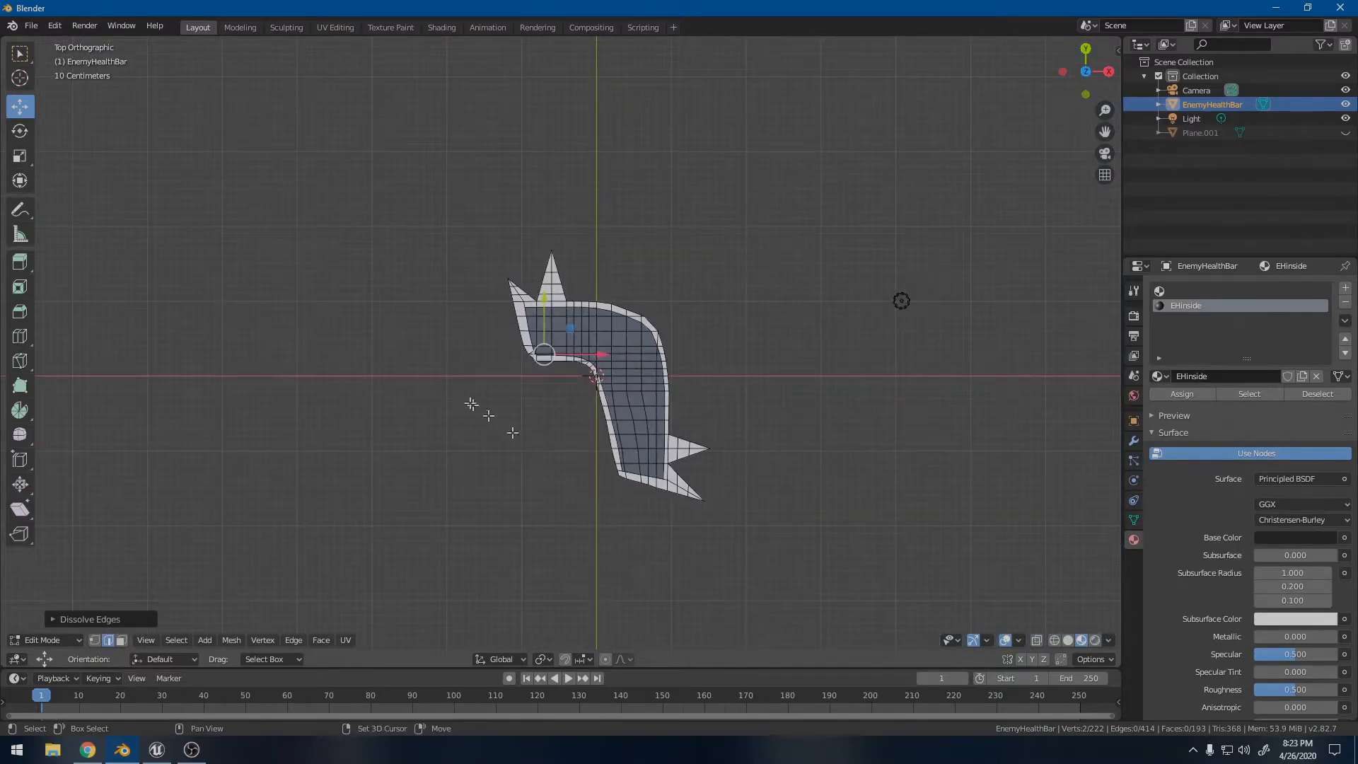
pyautogui.scroll(5, 438, 368)
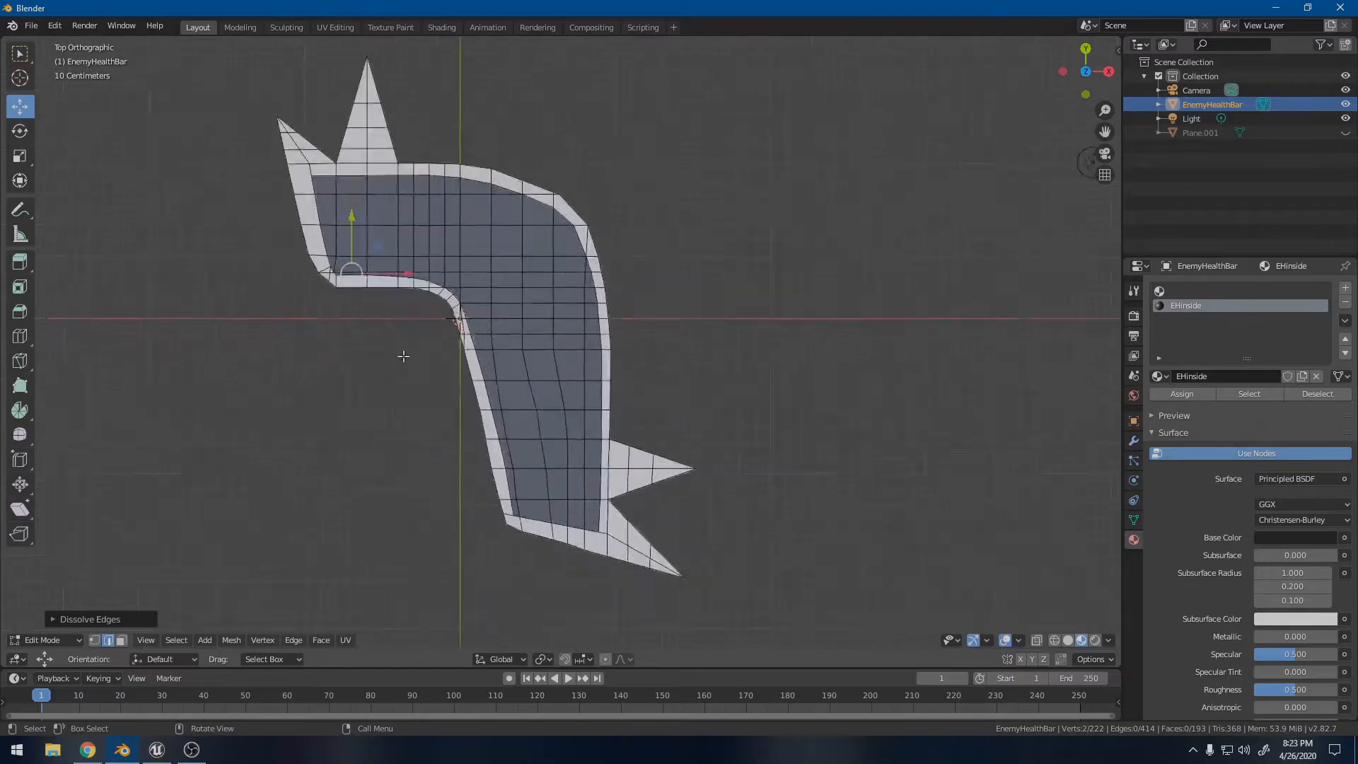
pyautogui.scroll(1, 393, 346)
pyautogui.keyDown('shift'); pyautogui.moveTo(396, 329); pyautogui.dragTo(423, 303, button='middle'); pyautogui.keyUp('shift')
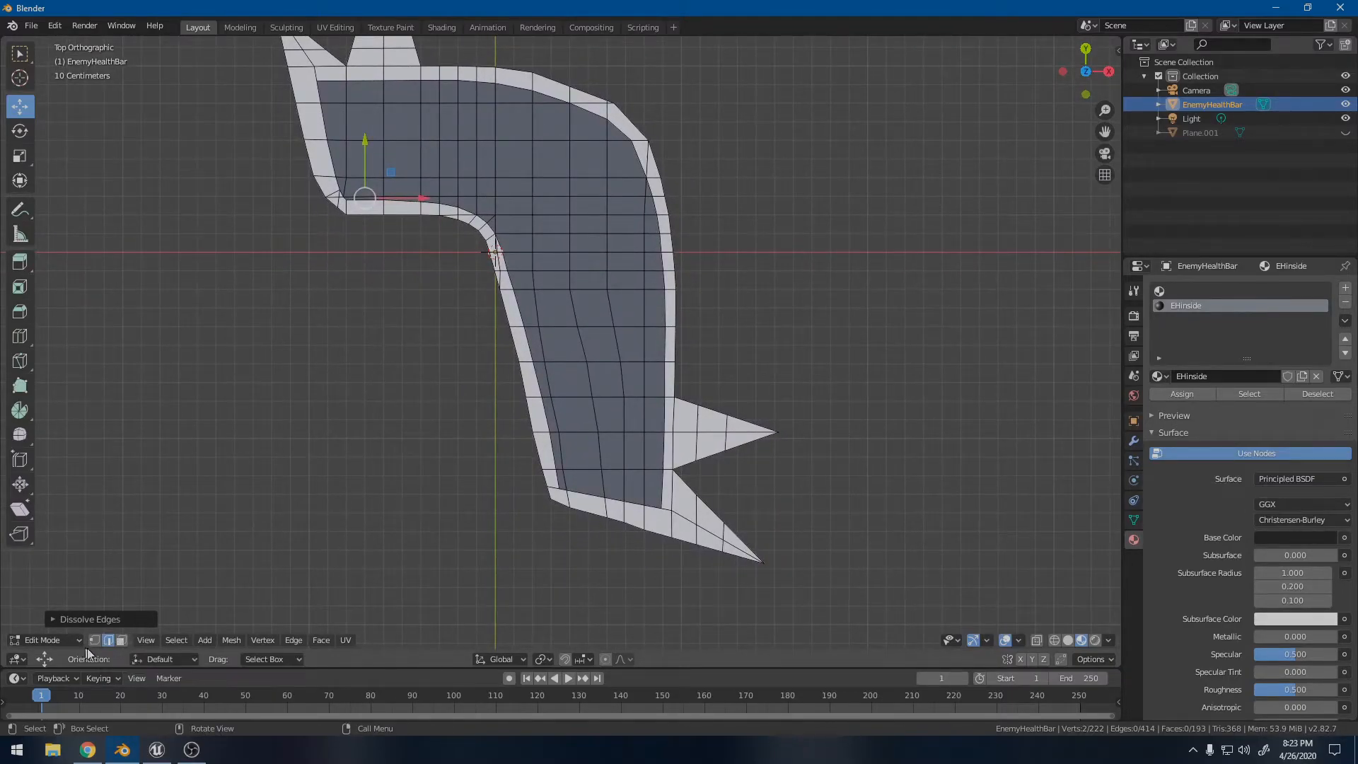
pyautogui.click(122, 640)
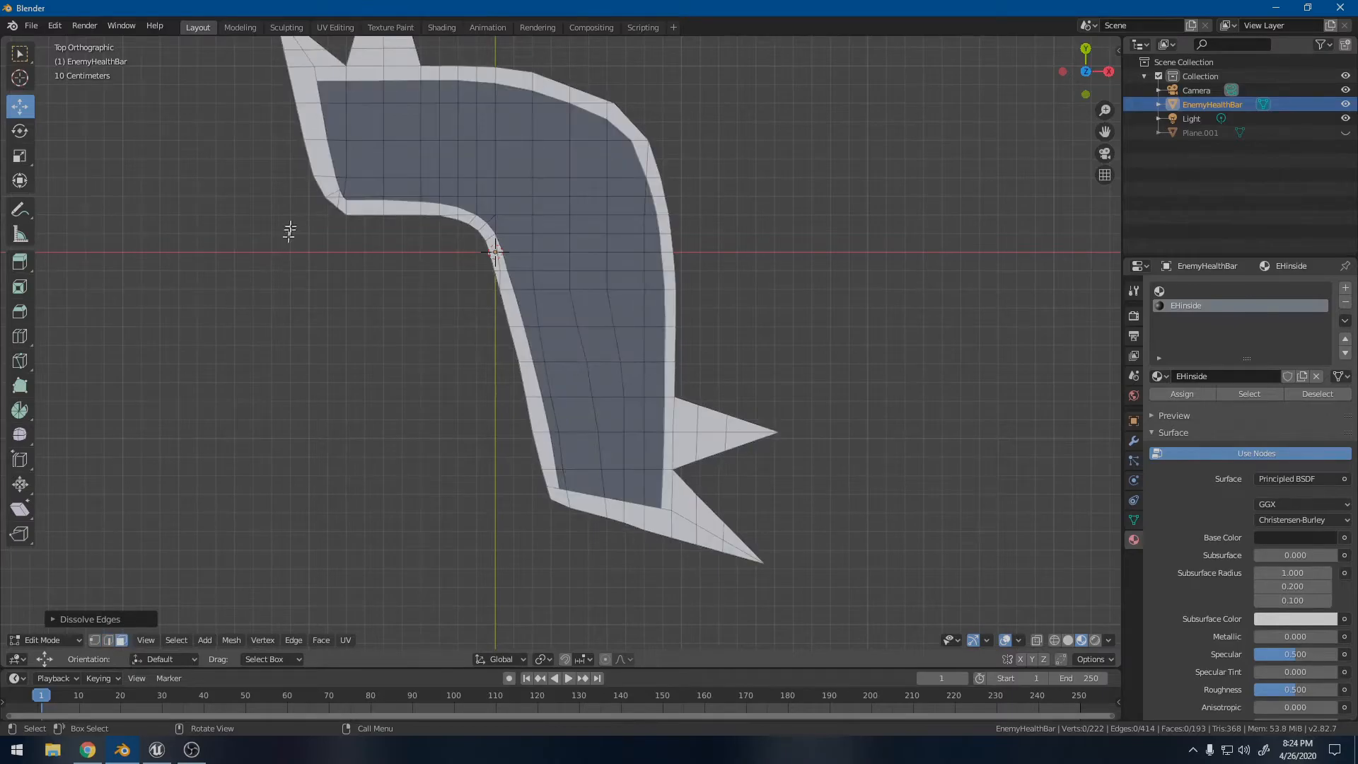
pyautogui.click(295, 88)
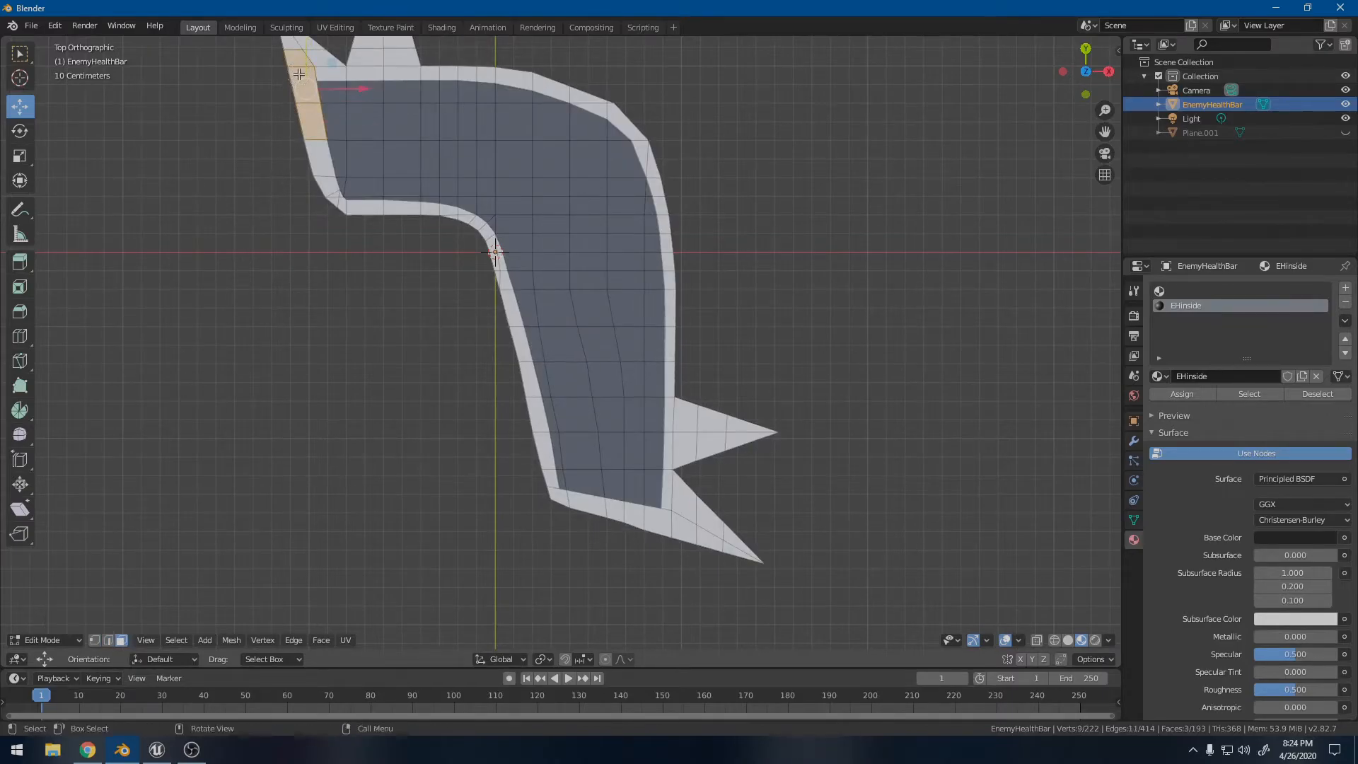
pyautogui.keyDown('shift'); pyautogui.moveTo(297, 85); pyautogui.dragTo(278, 200, button='middle'); pyautogui.keyUp('shift')
pyautogui.press('c')
pyautogui.moveTo(267, 142)
pyautogui.mouseDown()
pyautogui.moveTo(321, 158)
pyautogui.moveTo(455, 142)
pyautogui.moveTo(540, 172)
pyautogui.moveTo(622, 212)
pyautogui.moveTo(663, 262)
pyautogui.moveTo(679, 319)
pyautogui.moveTo(667, 304)
pyautogui.mouseUp()
pyautogui.moveTo(672, 341)
pyautogui.keyDown('shift'); pyautogui.mouseDown(button='middle')
pyautogui.moveTo(658, 277)
pyautogui.moveTo(596, 207)
pyautogui.mouseUp(button='middle'); pyautogui.keyUp('shift')
pyautogui.moveTo(596, 207)
pyautogui.mouseDown()
pyautogui.moveTo(613, 237)
pyautogui.moveTo(607, 484)
pyautogui.moveTo(628, 545)
pyautogui.moveTo(539, 537)
pyautogui.mouseUp()
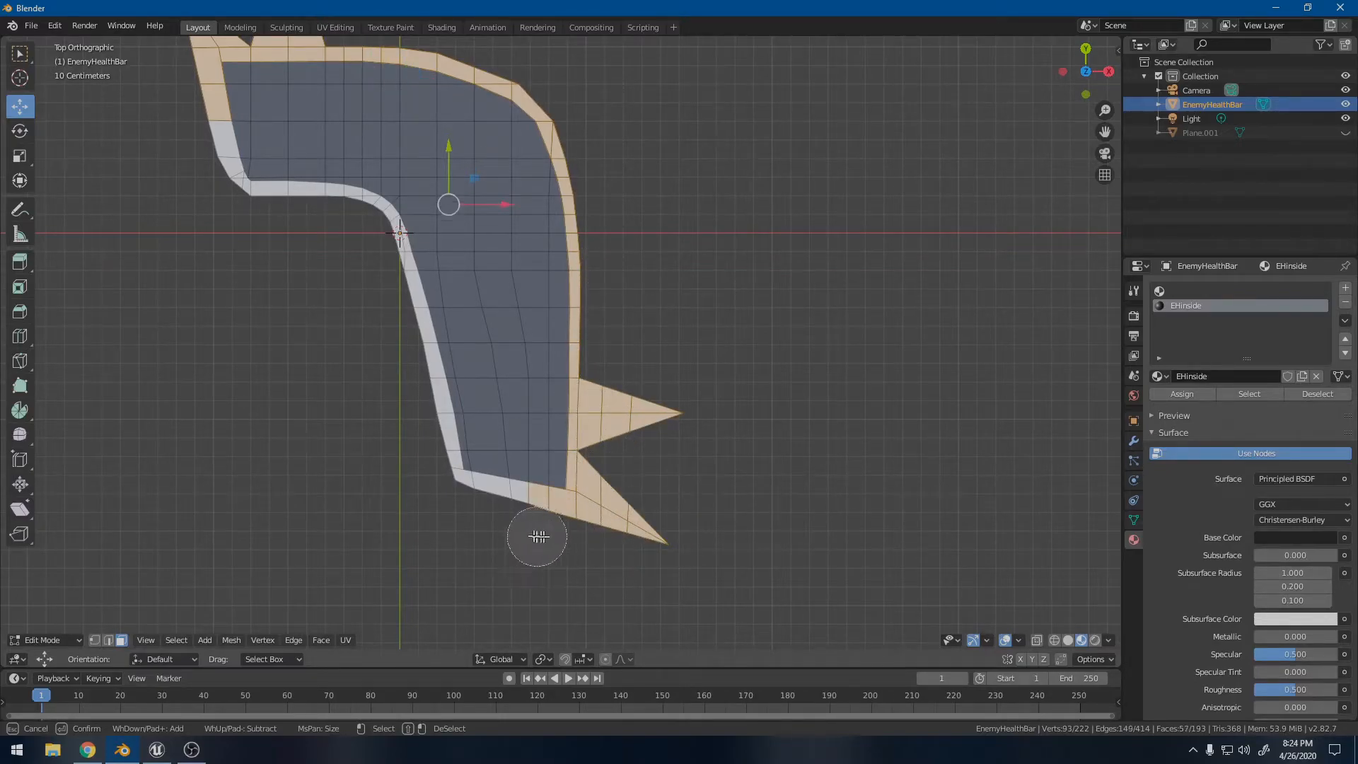
# - Add the remaining border faces along the lower end, the neck's left side and the head's underside to the selection
pyautogui.moveTo(434, 494)
pyautogui.mouseDown()
pyautogui.moveTo(461, 510)
pyautogui.moveTo(424, 495)
pyautogui.moveTo(373, 236)
pyautogui.moveTo(263, 213)
pyautogui.moveTo(201, 167)
pyautogui.mouseUp()
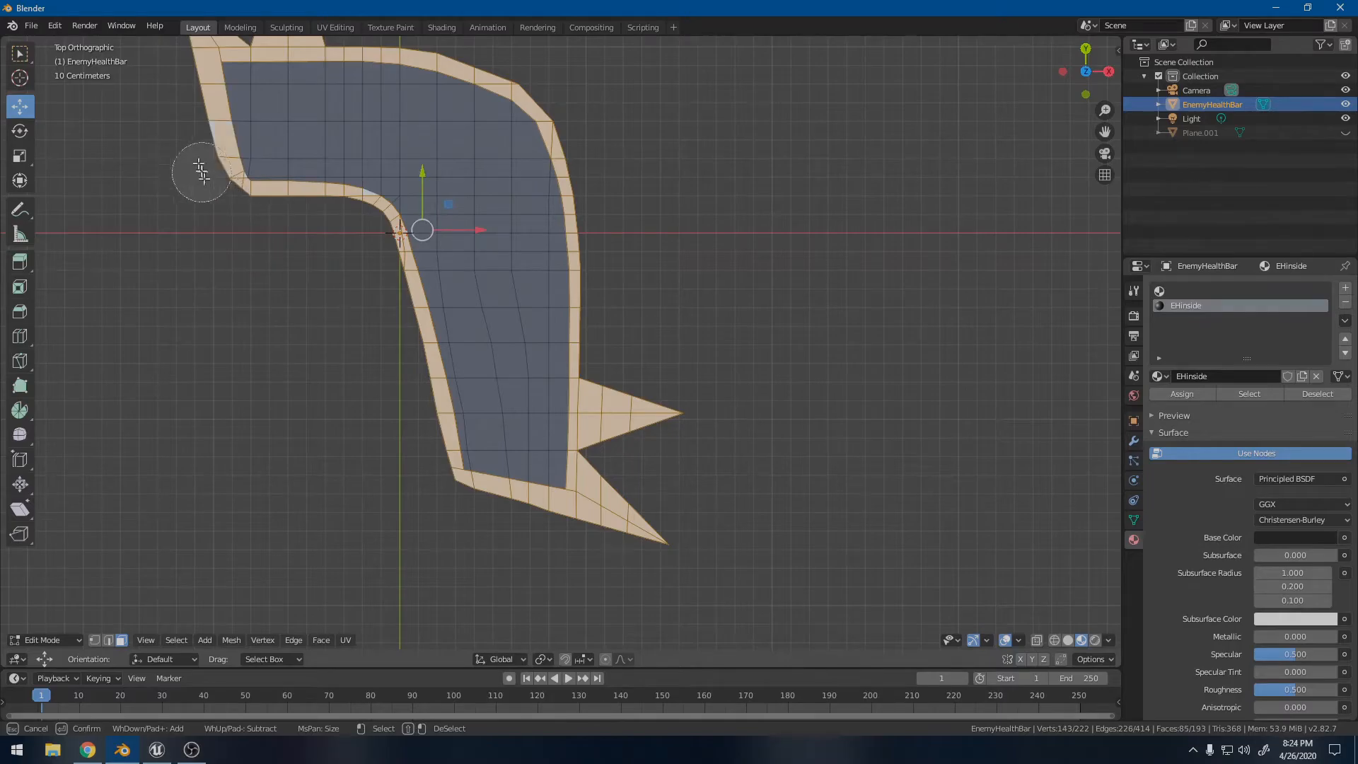
pyautogui.click(346, 219)
pyautogui.press('Escape')
pyautogui.scroll(-5, 340, 231)
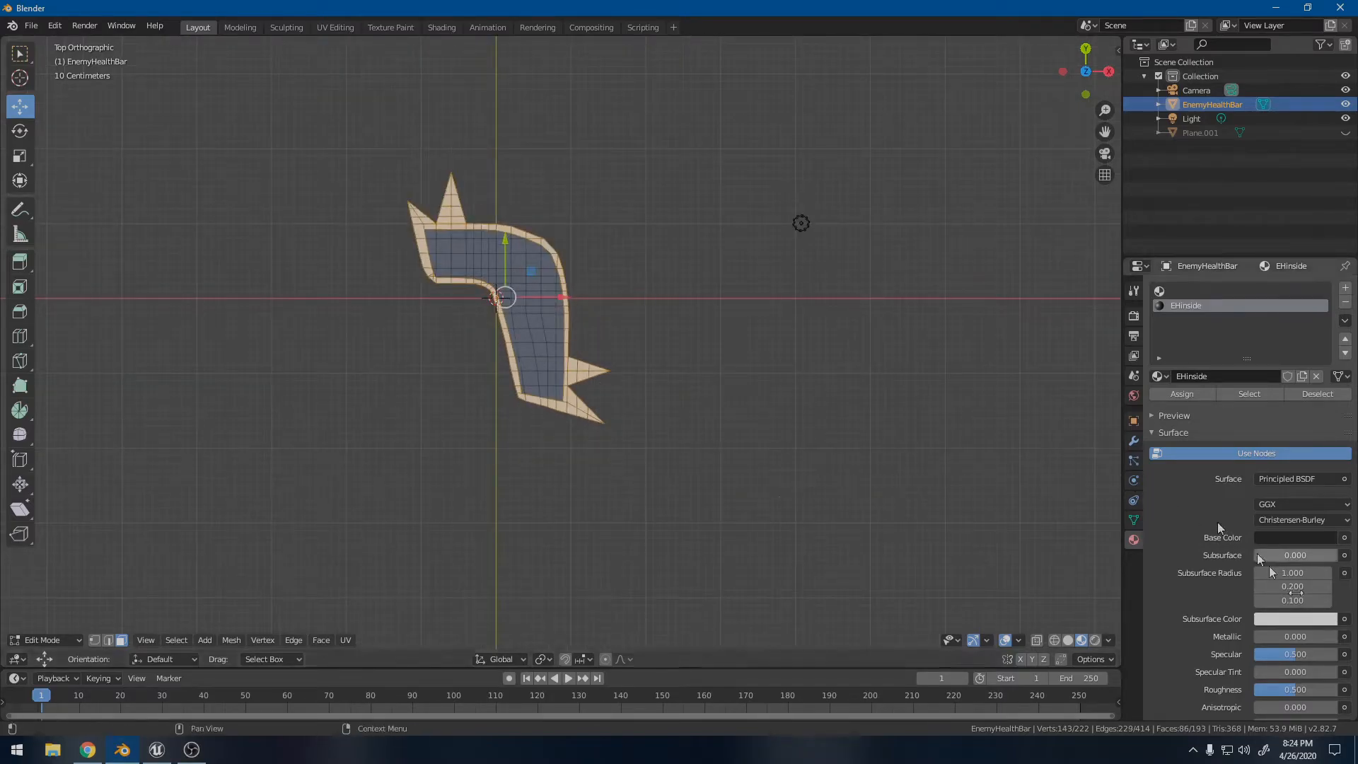
# - Add a new material with a yellow base color and assign it to the selected border faces
pyautogui.click(1345, 288)
pyautogui.click(1195, 376)
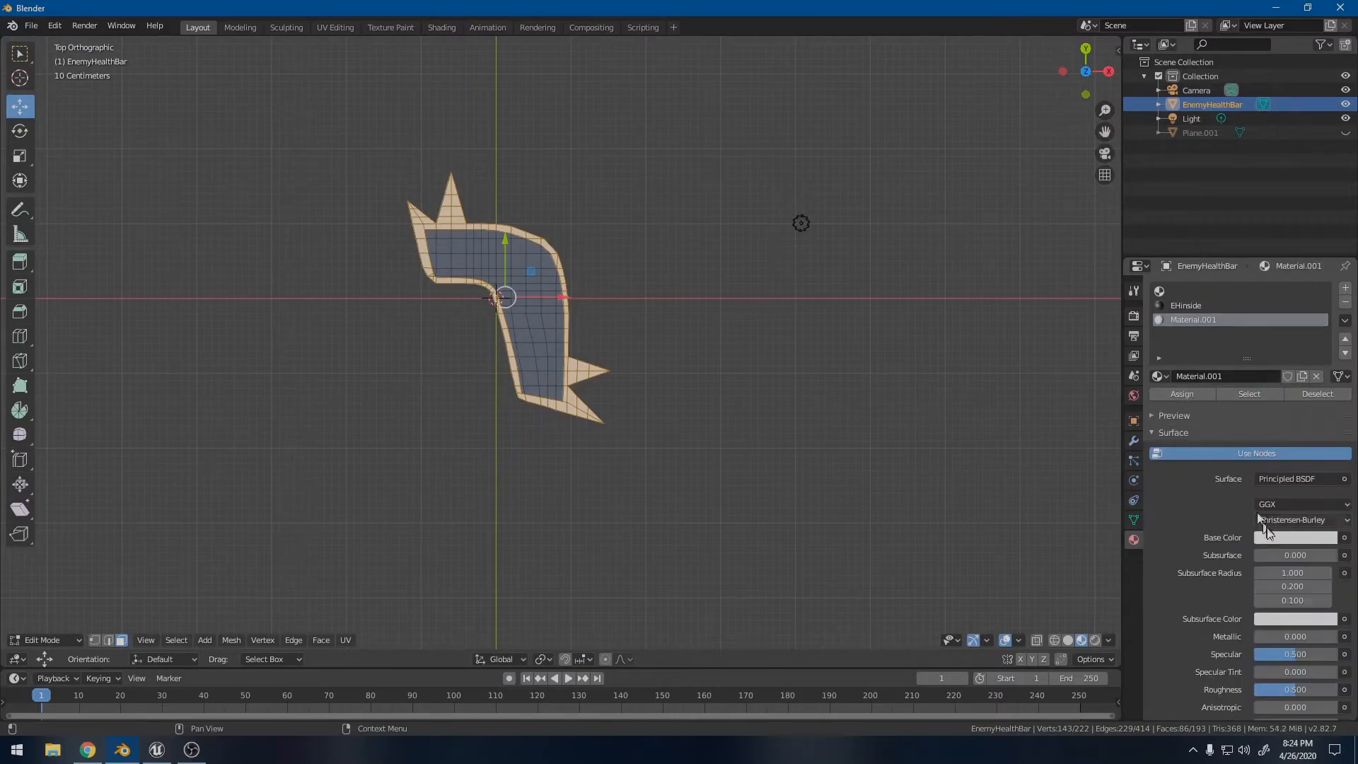
pyautogui.click(1274, 536)
pyautogui.click(1231, 417)
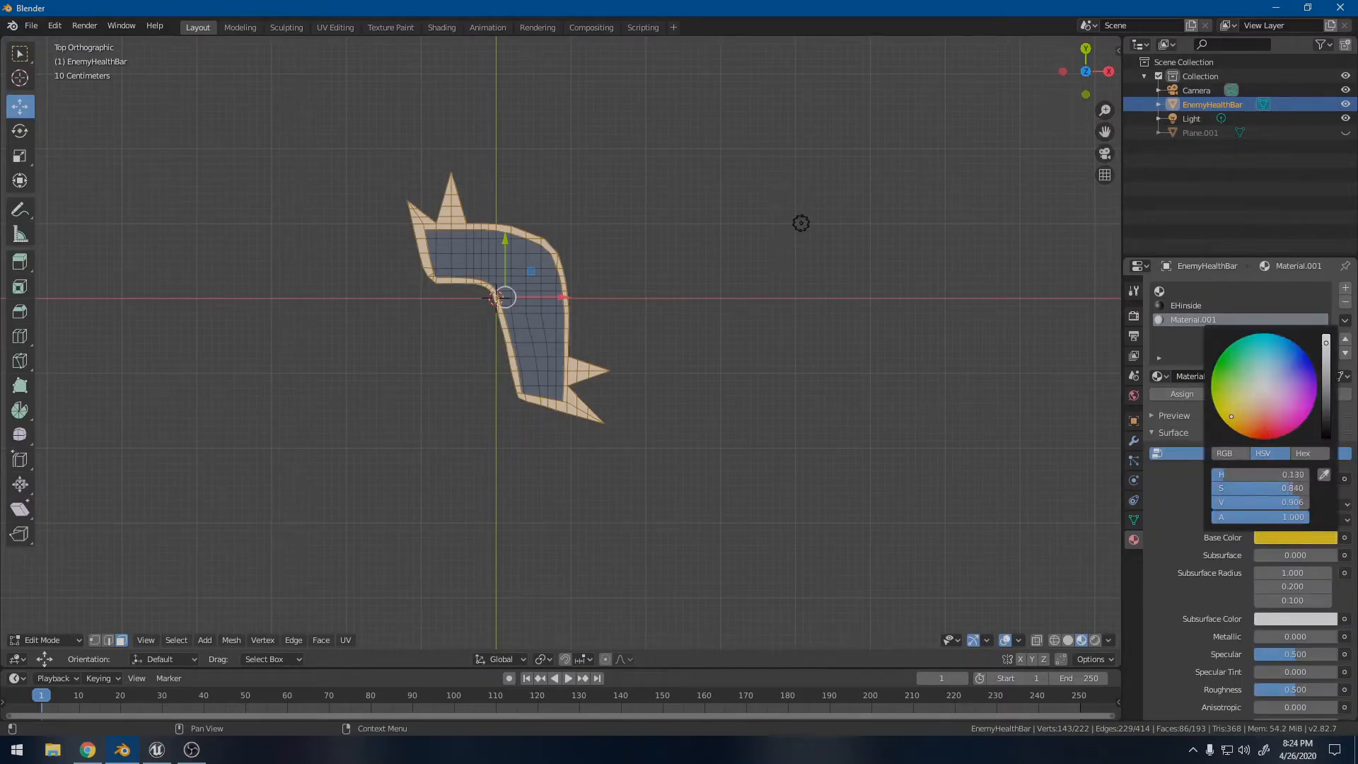
pyautogui.click(1182, 394)
pyautogui.scroll(-2, 713, 361)
pyautogui.scroll(1, 540, 332)
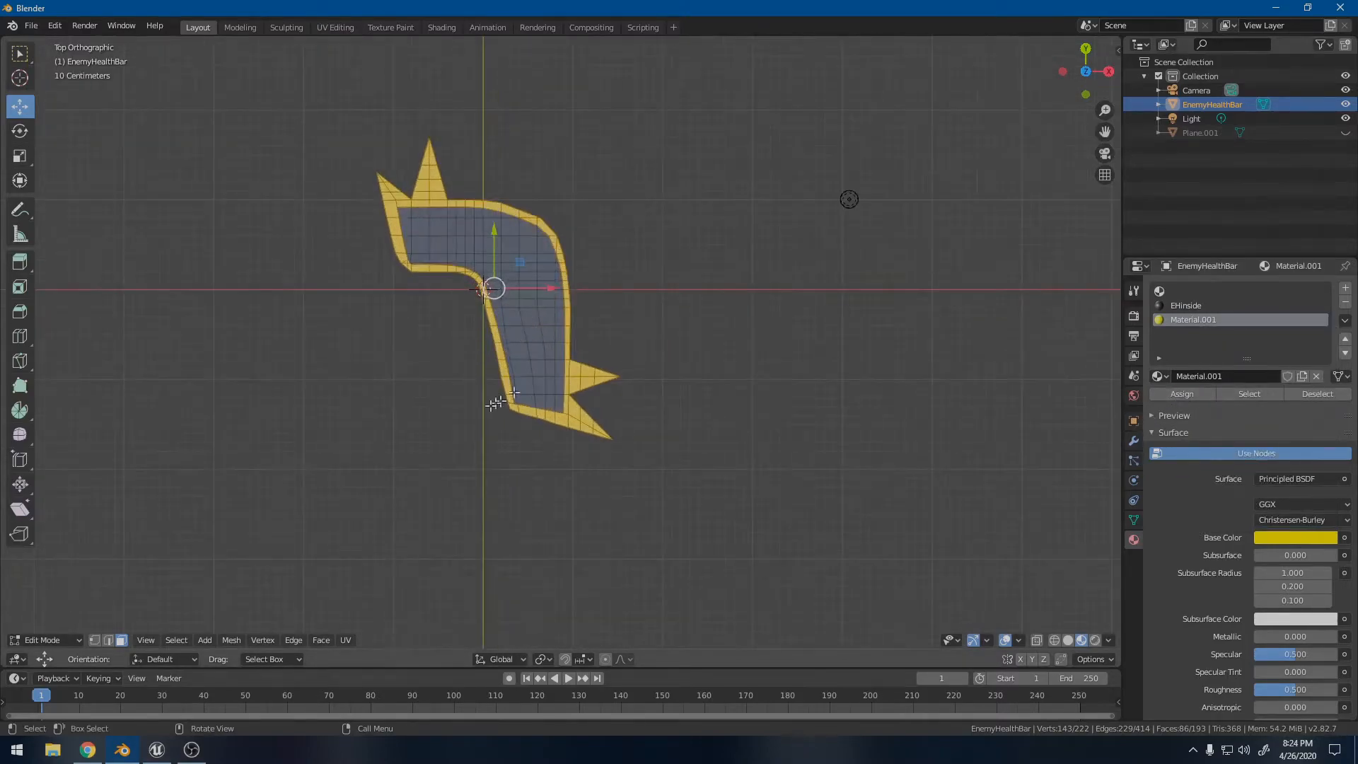
# - Switch to Unreal Editor, set the camera speed to 2 and examine the existing health bar mesh beside the character up close
pyautogui.click(156, 752)
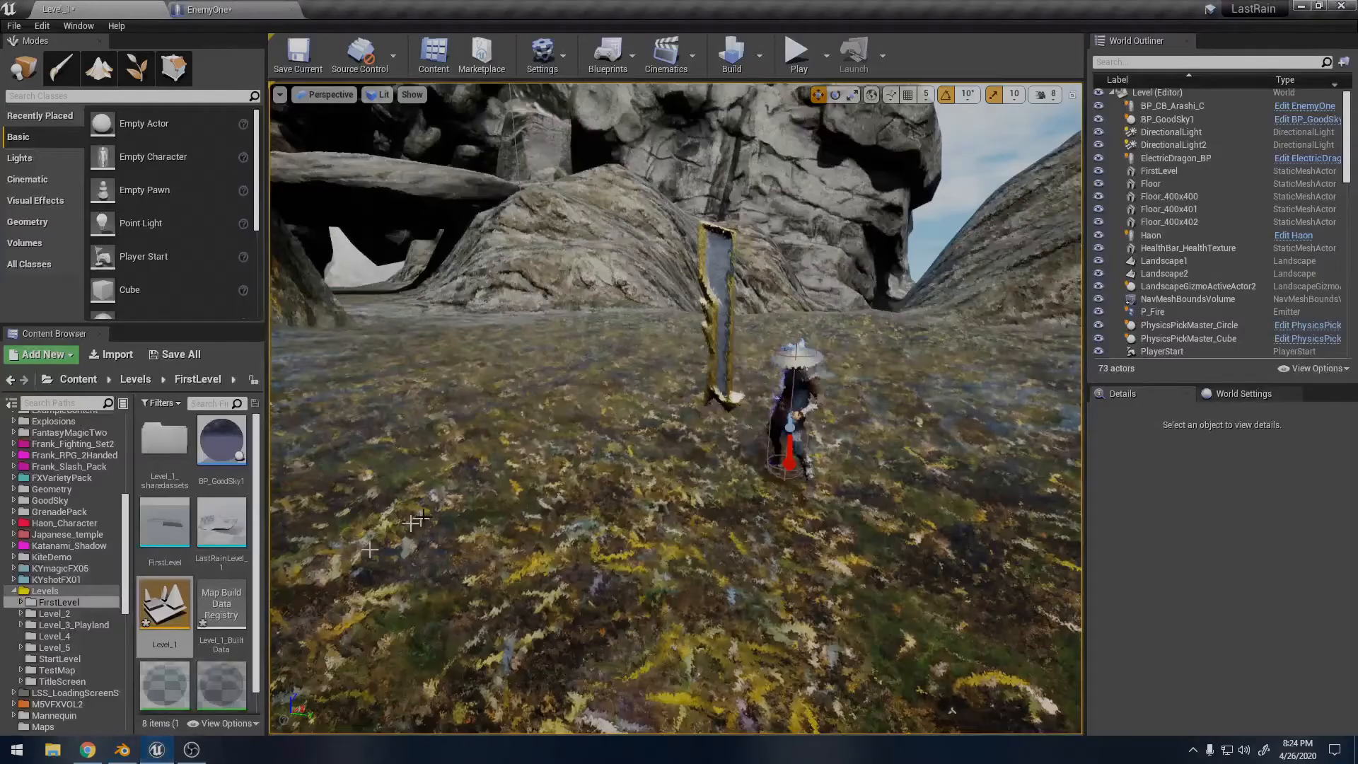
pyautogui.moveTo(696, 298)
pyautogui.mouseDown()
pyautogui.moveTo(708, 255)
pyautogui.moveTo(707, 304)
pyautogui.mouseUp()
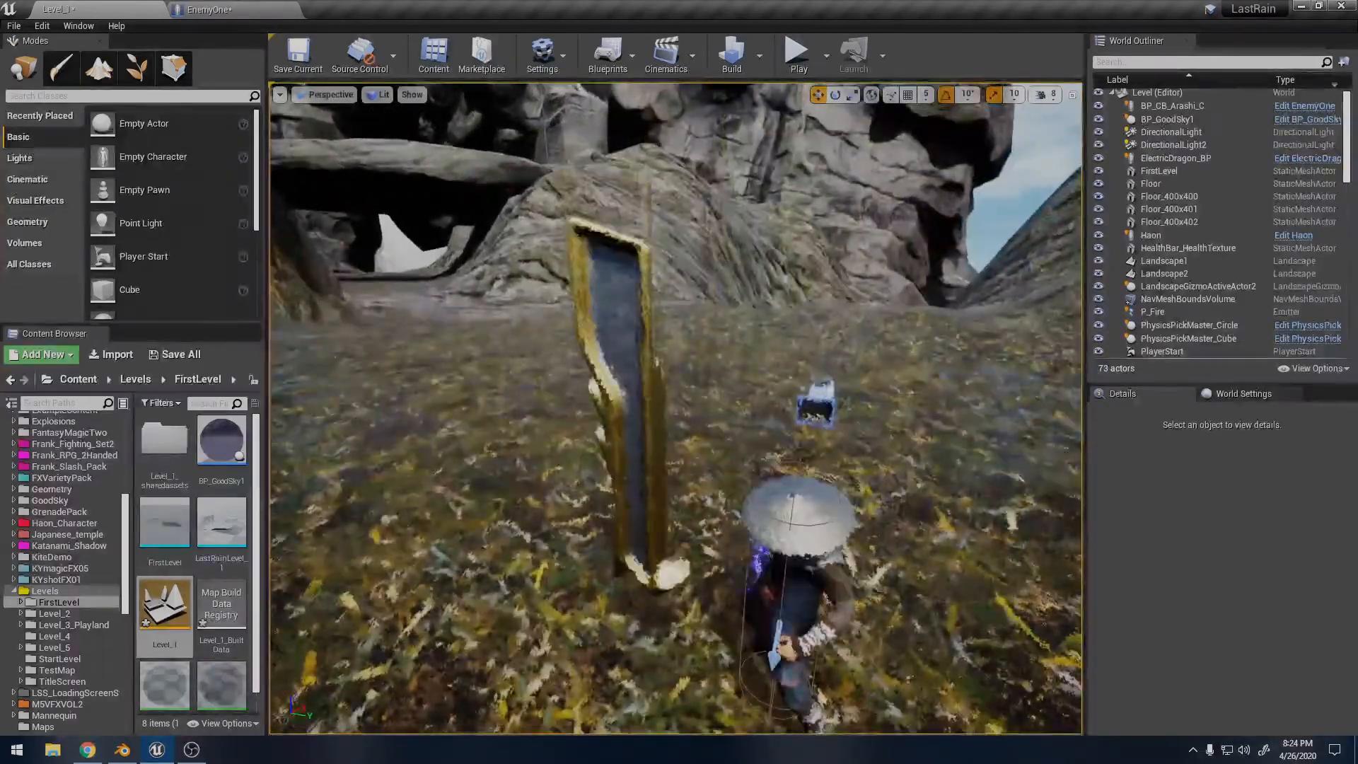
pyautogui.click(1045, 94)
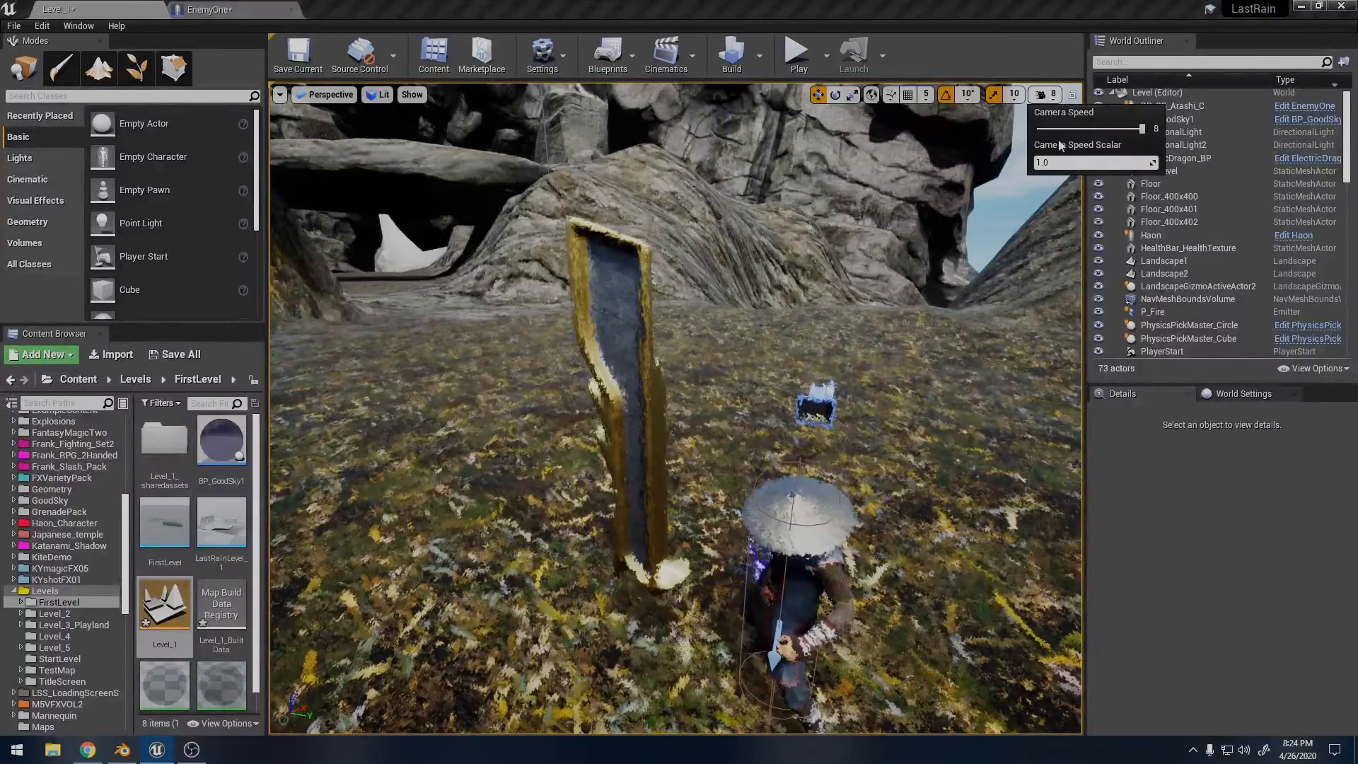
pyautogui.moveTo(920, 283); pyautogui.dragTo(423, 213)
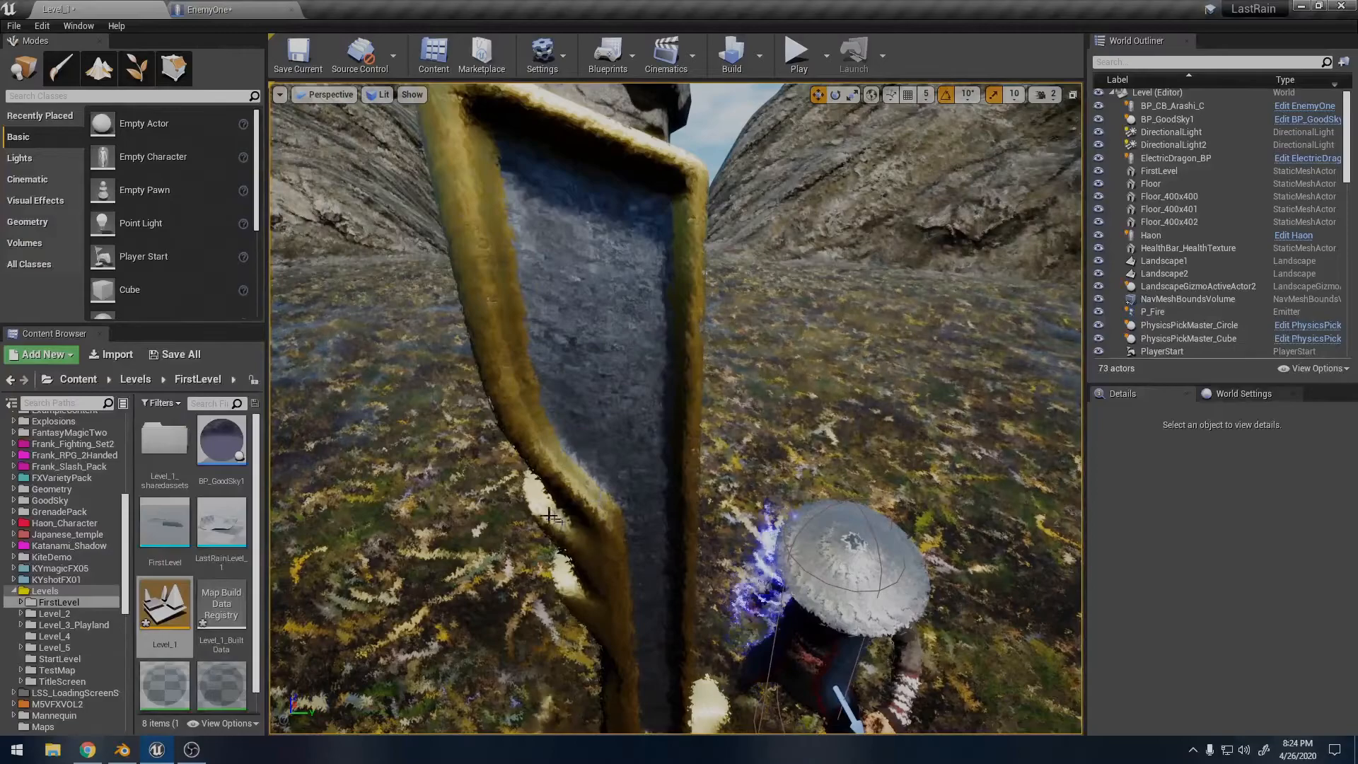
pyautogui.moveTo(481, 228); pyautogui.dragTo(452, 231)
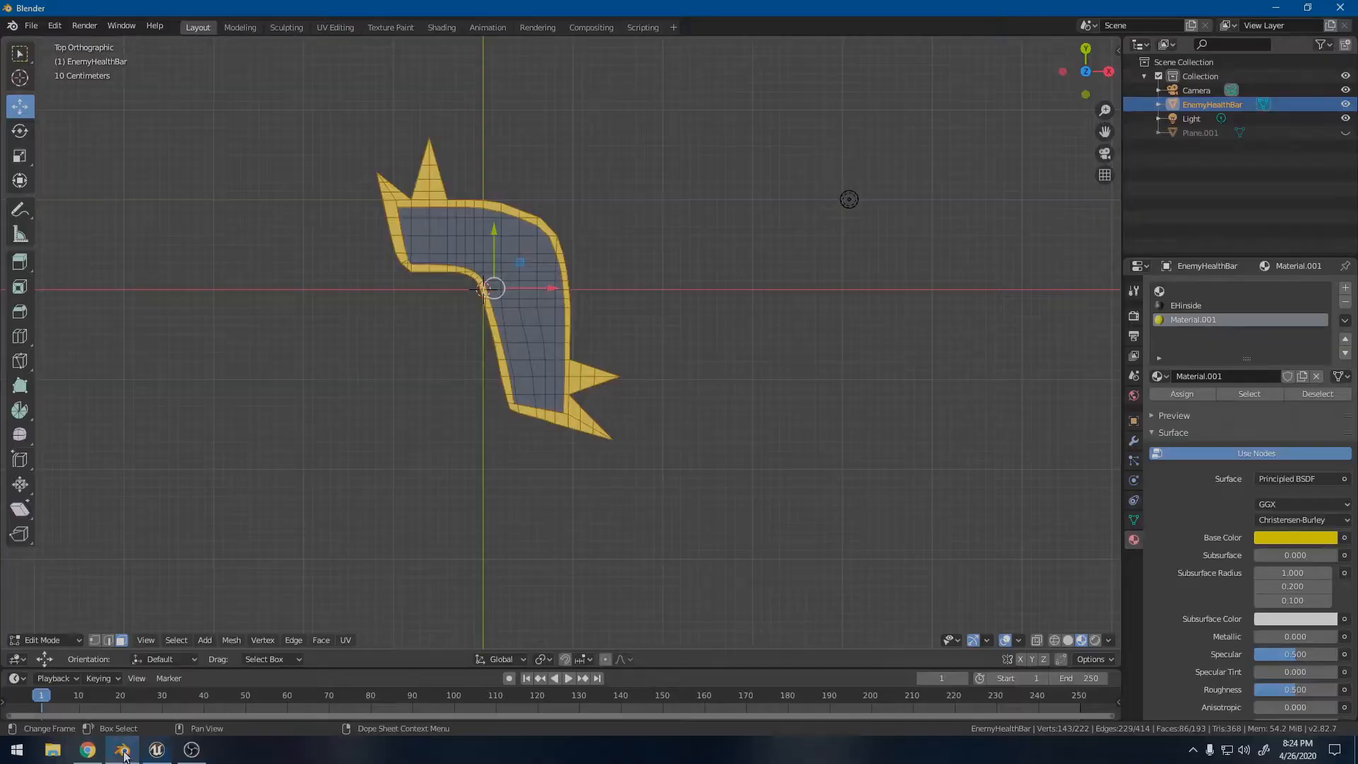
# - Switch back to Blender and examine the two-colored mesh at an angle, ending in the top orthographic view
pyautogui.click(121, 750)
pyautogui.scroll(3, 460, 260)
pyautogui.keyDown('shift'); pyautogui.moveTo(386, 267); pyautogui.dragTo(494, 328, button='middle'); pyautogui.keyUp('shift')
pyautogui.scroll(1, 494, 328)
pyautogui.moveTo(498, 395); pyautogui.dragTo(567, 374, button='middle')
pyautogui.moveTo(596, 238); pyautogui.dragTo(623, 326, button='middle')
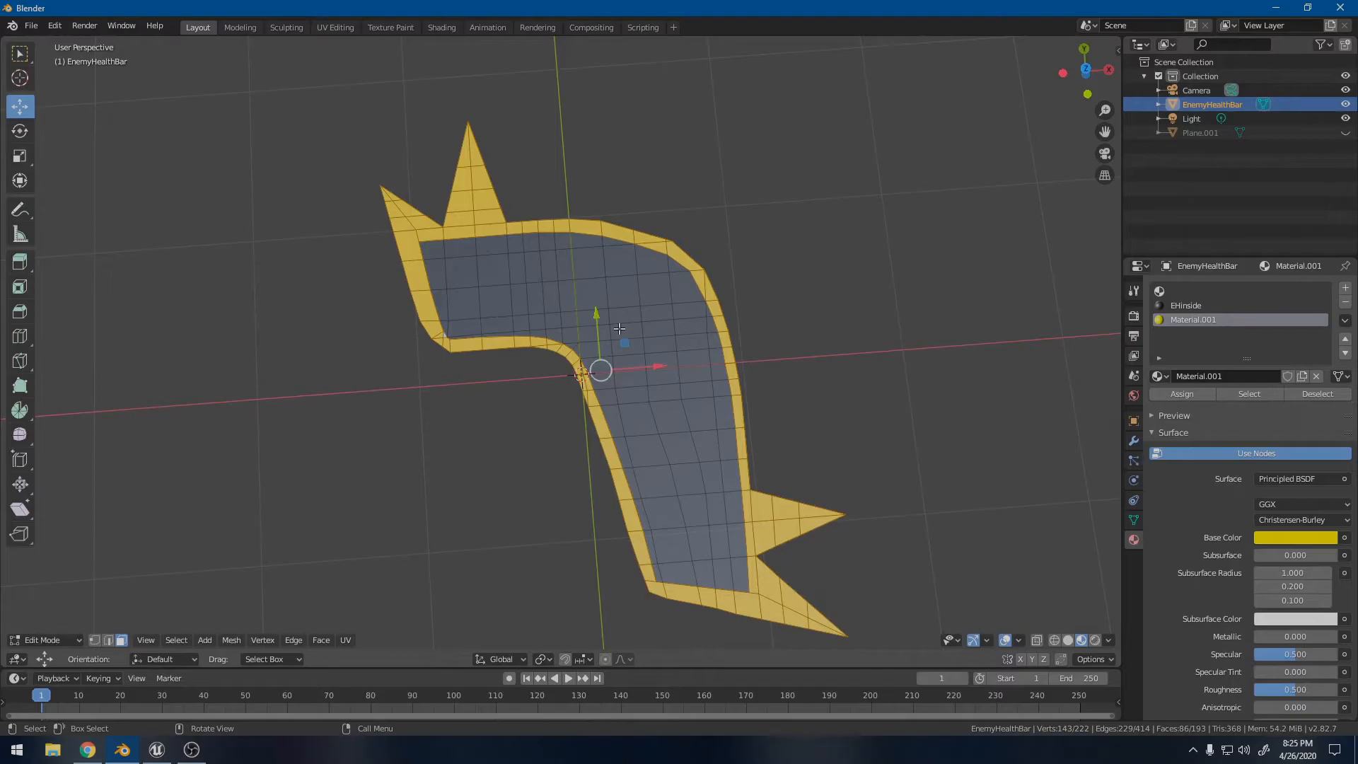
pyautogui.press('KP_7')
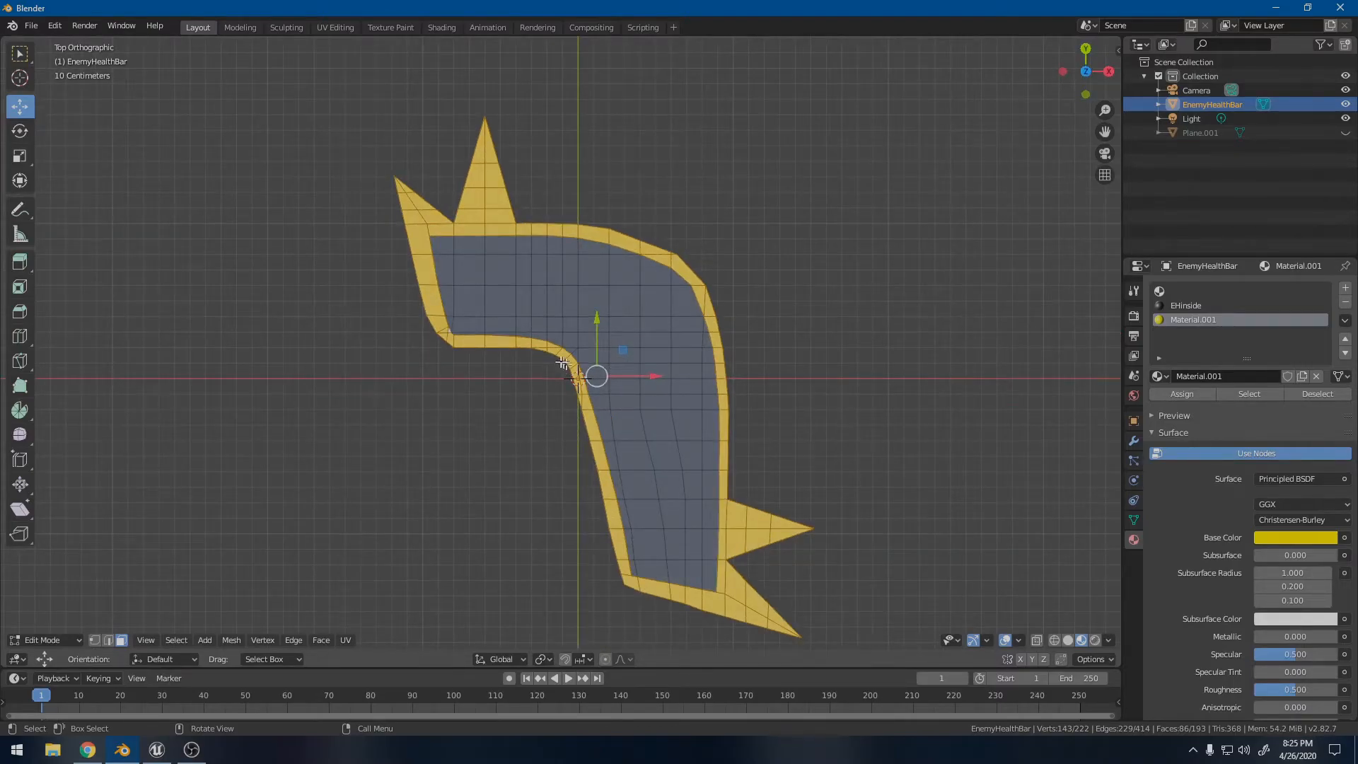
# - Circle-select all interior faces and deselect the stray border face near the head's lower-left corner
pyautogui.click(552, 325)
pyautogui.press('c')
pyautogui.moveTo(542, 300)
pyautogui.mouseDown()
pyautogui.moveTo(471, 277)
pyautogui.moveTo(602, 276)
pyautogui.moveTo(656, 307)
pyautogui.moveTo(683, 396)
pyautogui.moveTo(680, 511)
pyautogui.moveTo(676, 535)
pyautogui.moveTo(640, 559)
pyautogui.moveTo(697, 559)
pyautogui.moveTo(643, 489)
pyautogui.moveTo(612, 357)
pyautogui.moveTo(557, 332)
pyautogui.moveTo(549, 302)
pyautogui.moveTo(474, 301)
pyautogui.mouseUp()
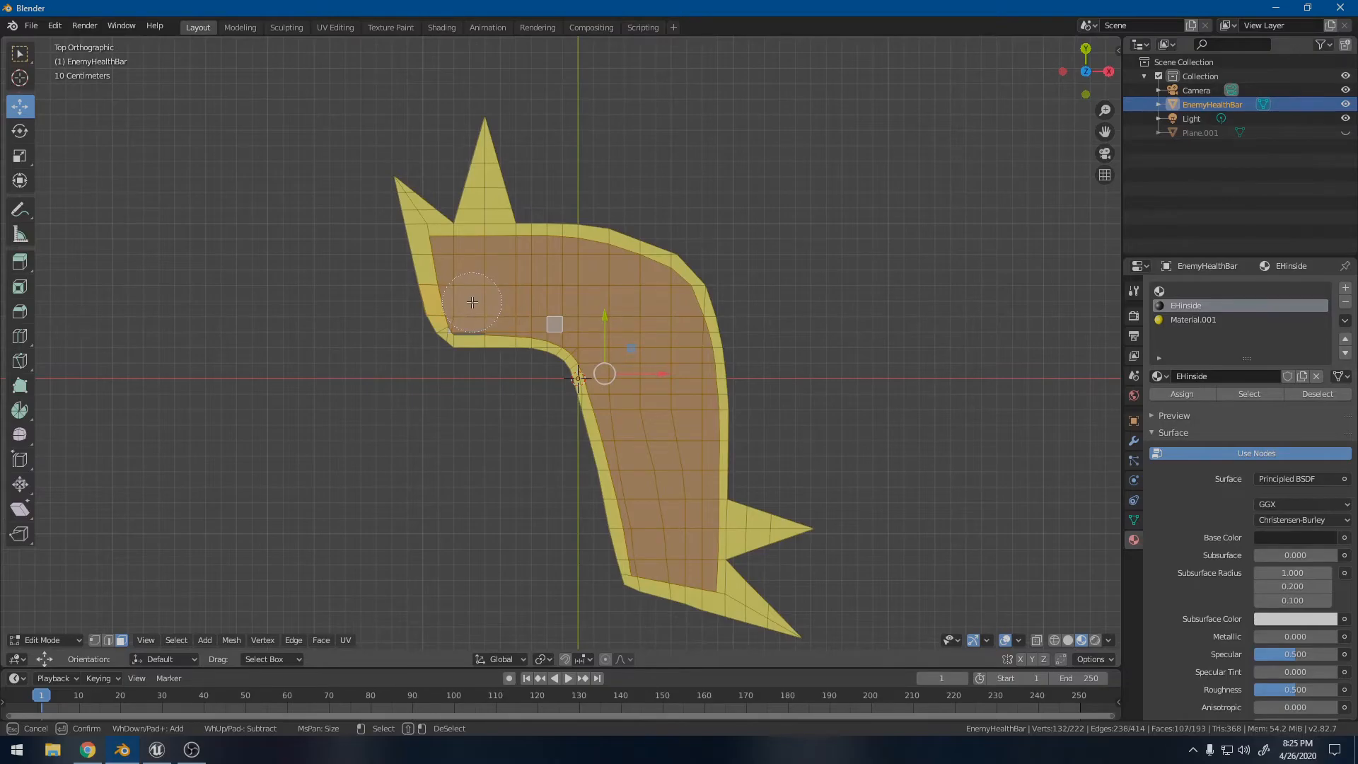
pyautogui.click(473, 304)
pyautogui.press('Escape')
pyautogui.scroll(4, 440, 305)
pyautogui.press('c')
pyautogui.moveTo(287, 324); pyautogui.dragTo(270, 271, button='middle')
pyautogui.press('Escape')
pyautogui.scroll(-4, 279, 275)
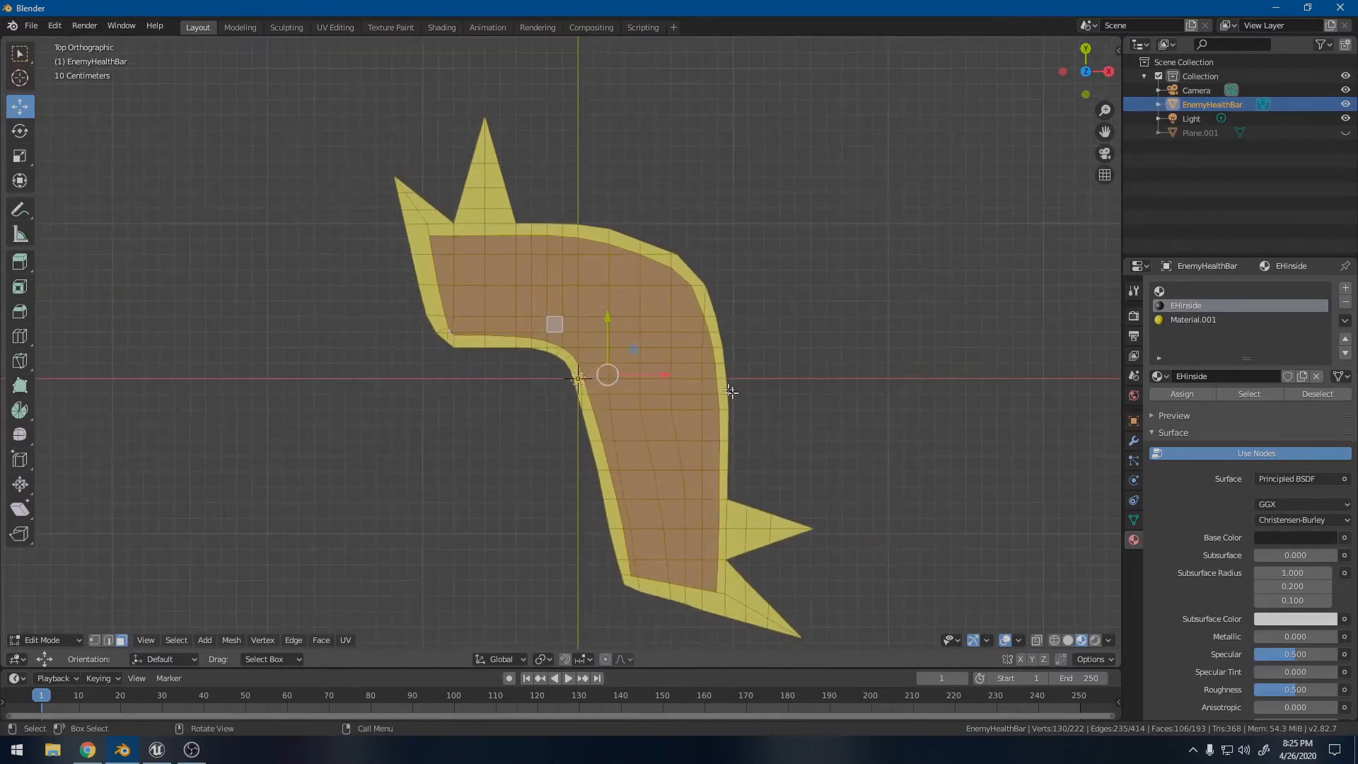
# - Try duplicating the interior faces about 2.17 m along X and separating the copy into its own object
pyautogui.rightClick(873, 281)
pyautogui.hotkey('shift', 'd')
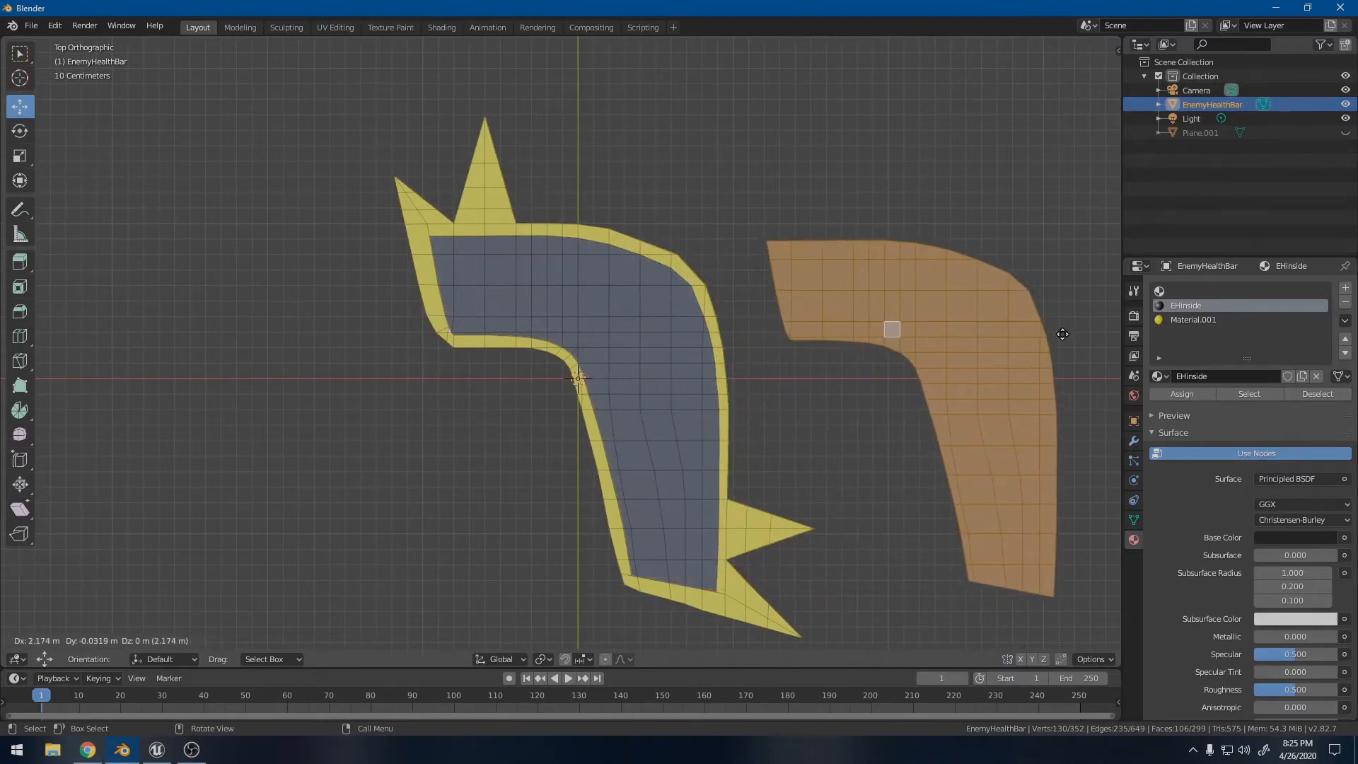
pyautogui.click(1062, 334)
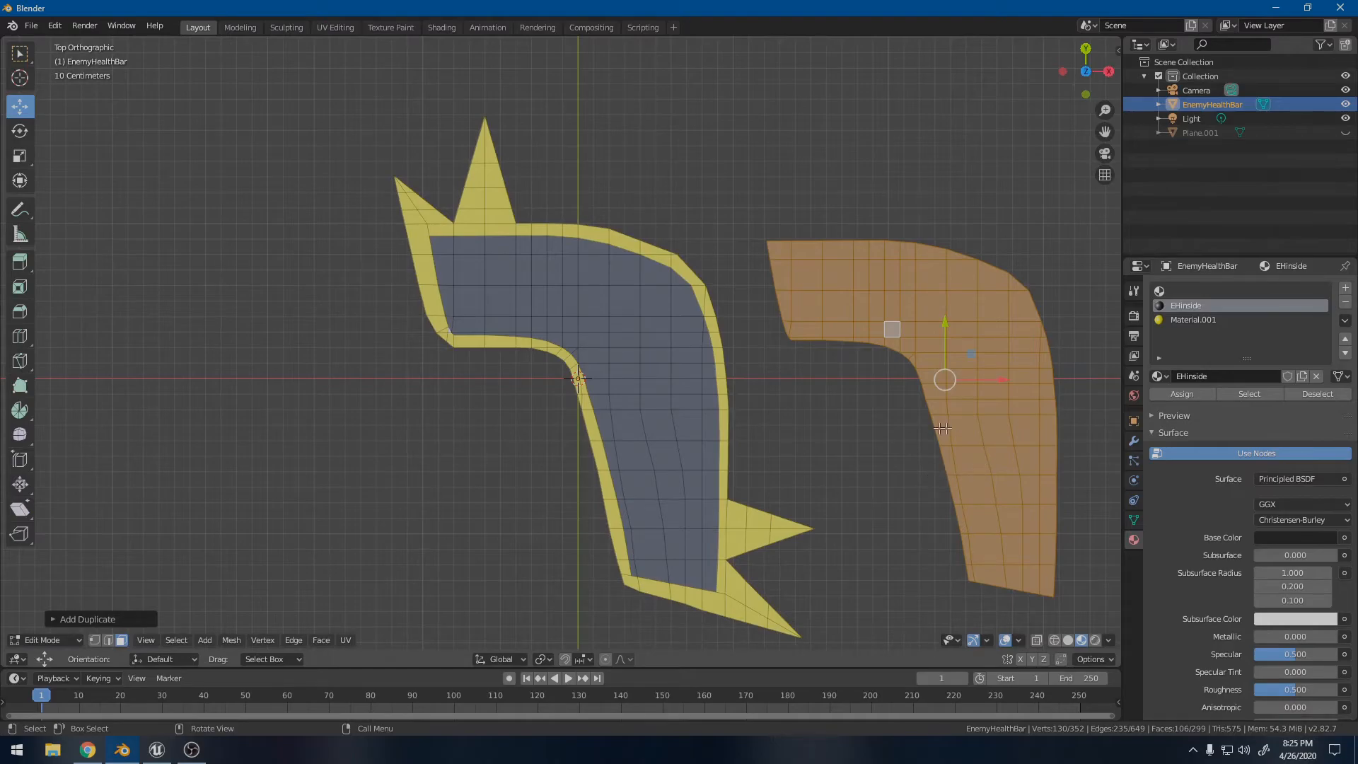
pyautogui.press('p')
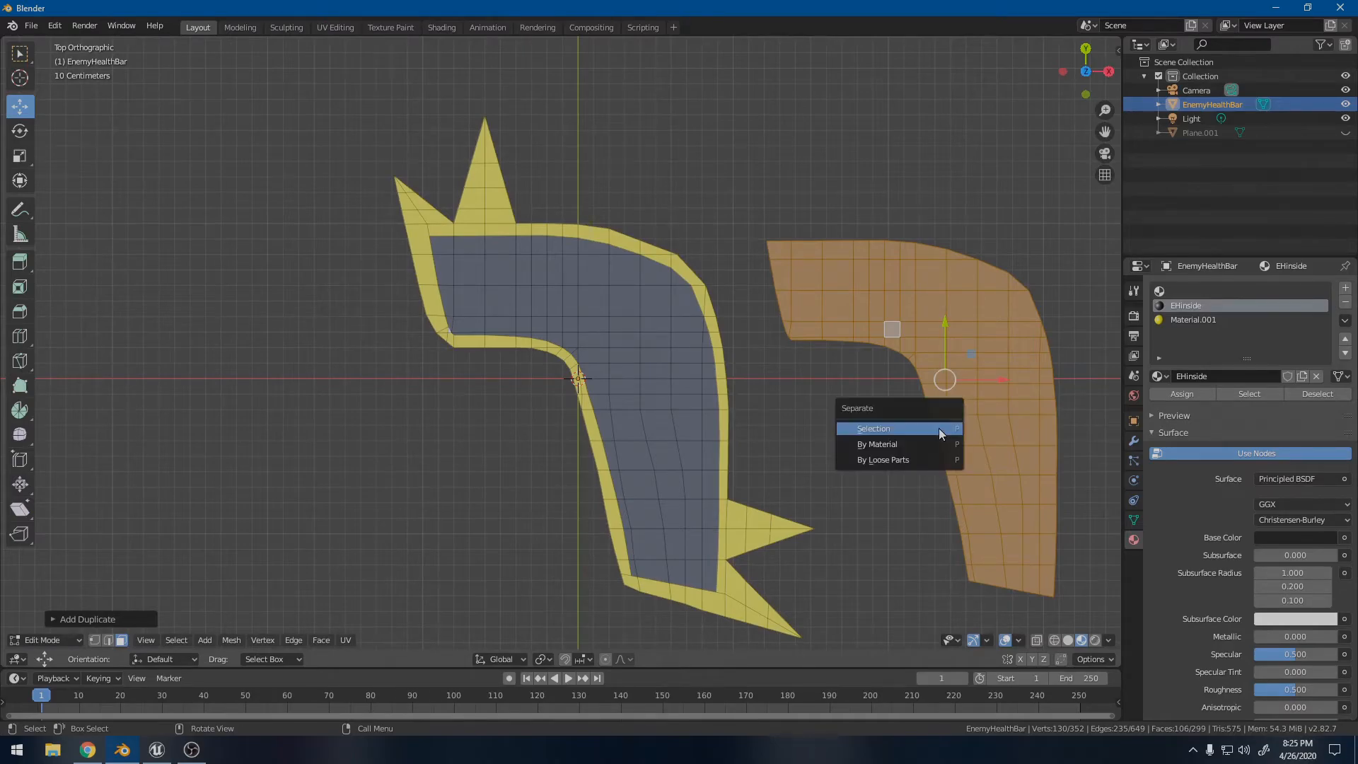
pyautogui.click(875, 429)
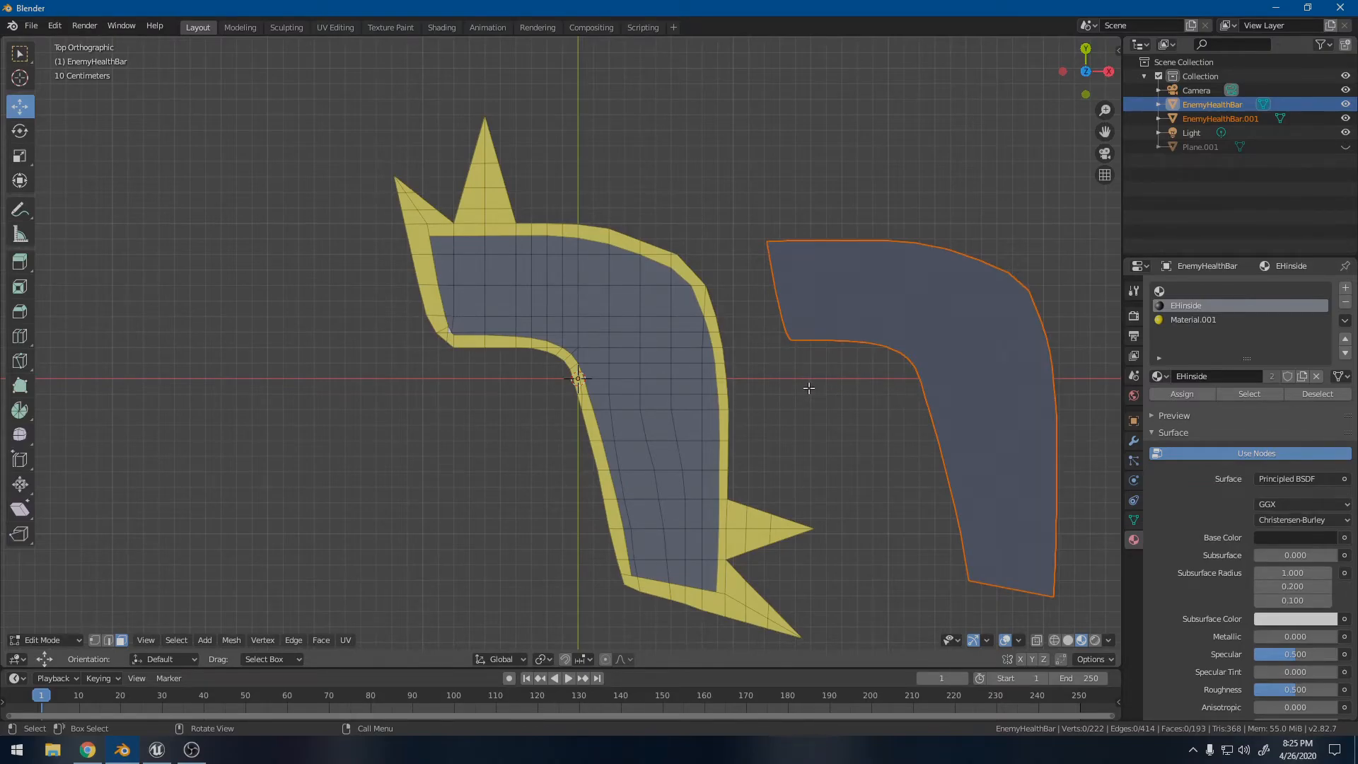
pyautogui.hotkey('ctrl', 'z')
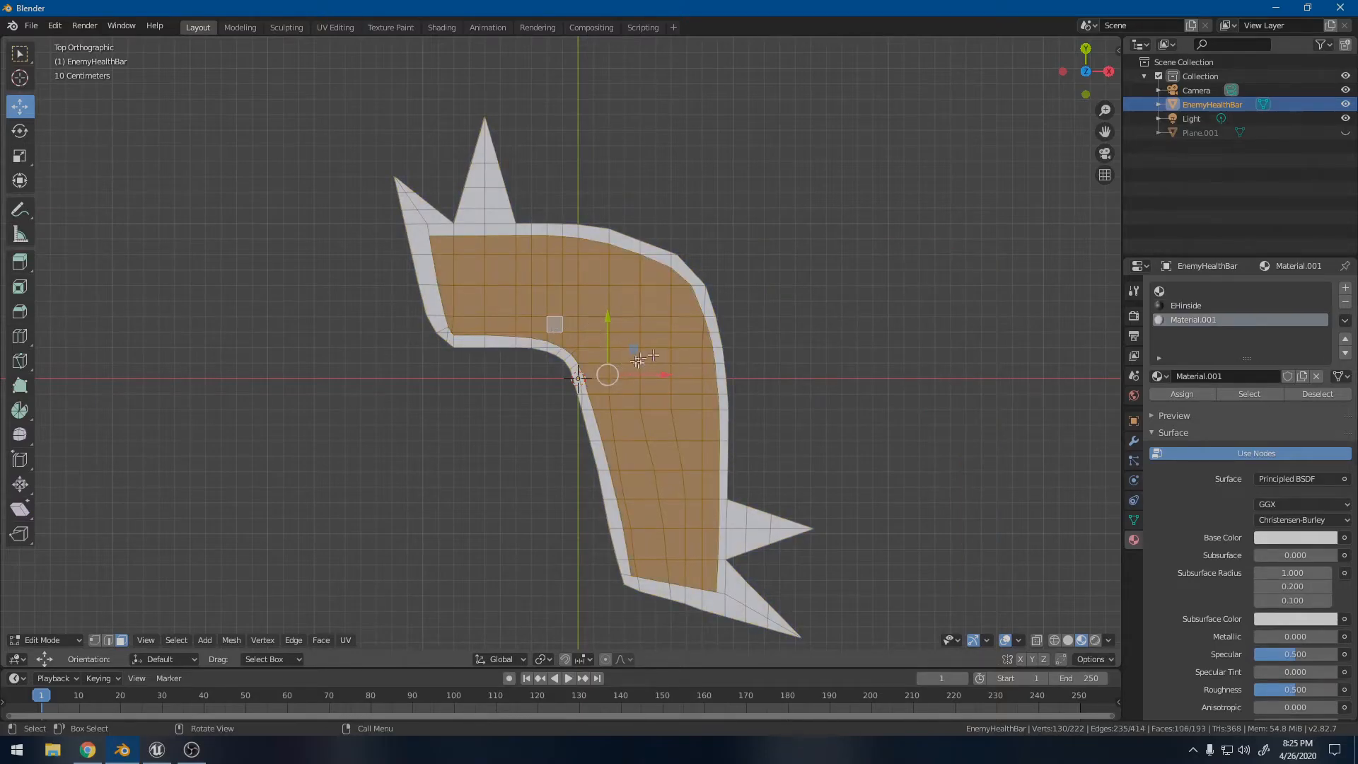
# - Try separating the interior faces without duplicating them, toggling the visibility of both objects to check the split
pyautogui.press('p')
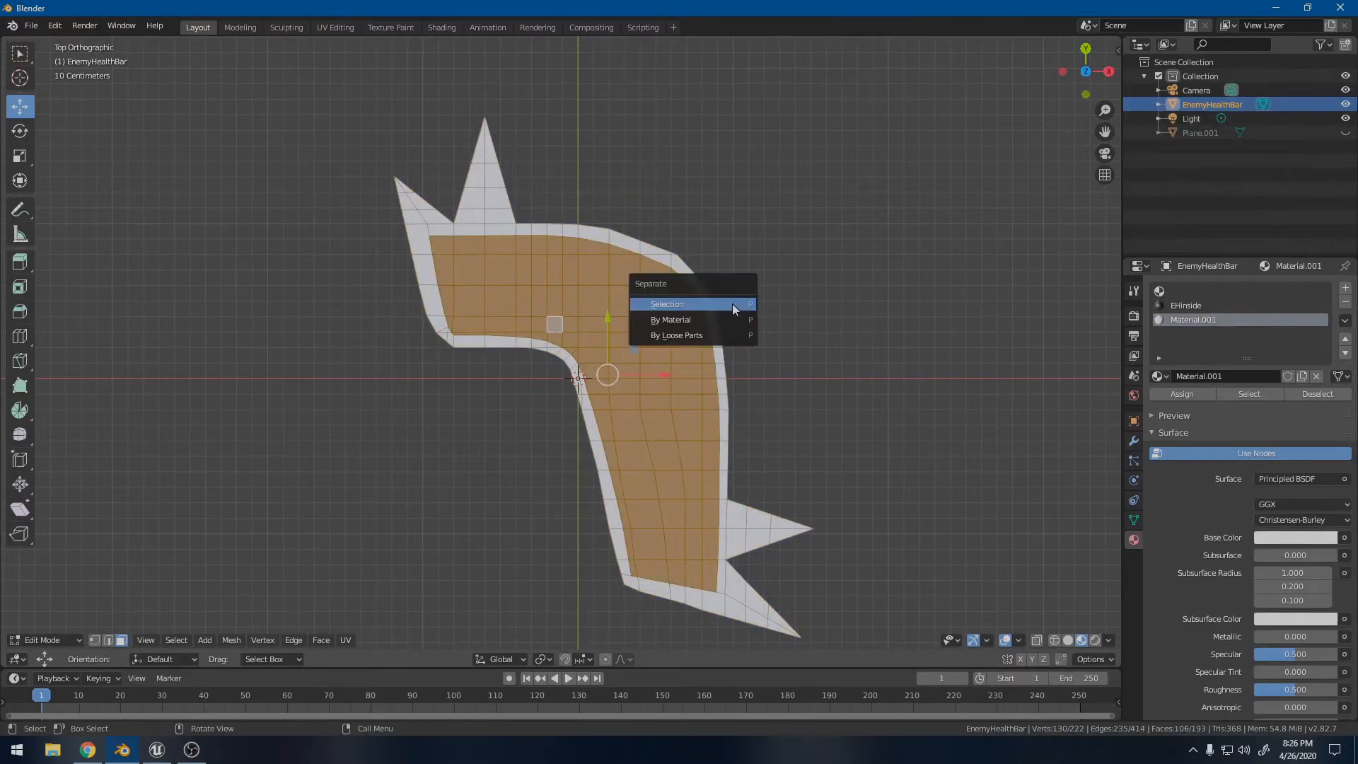
pyautogui.click(718, 308)
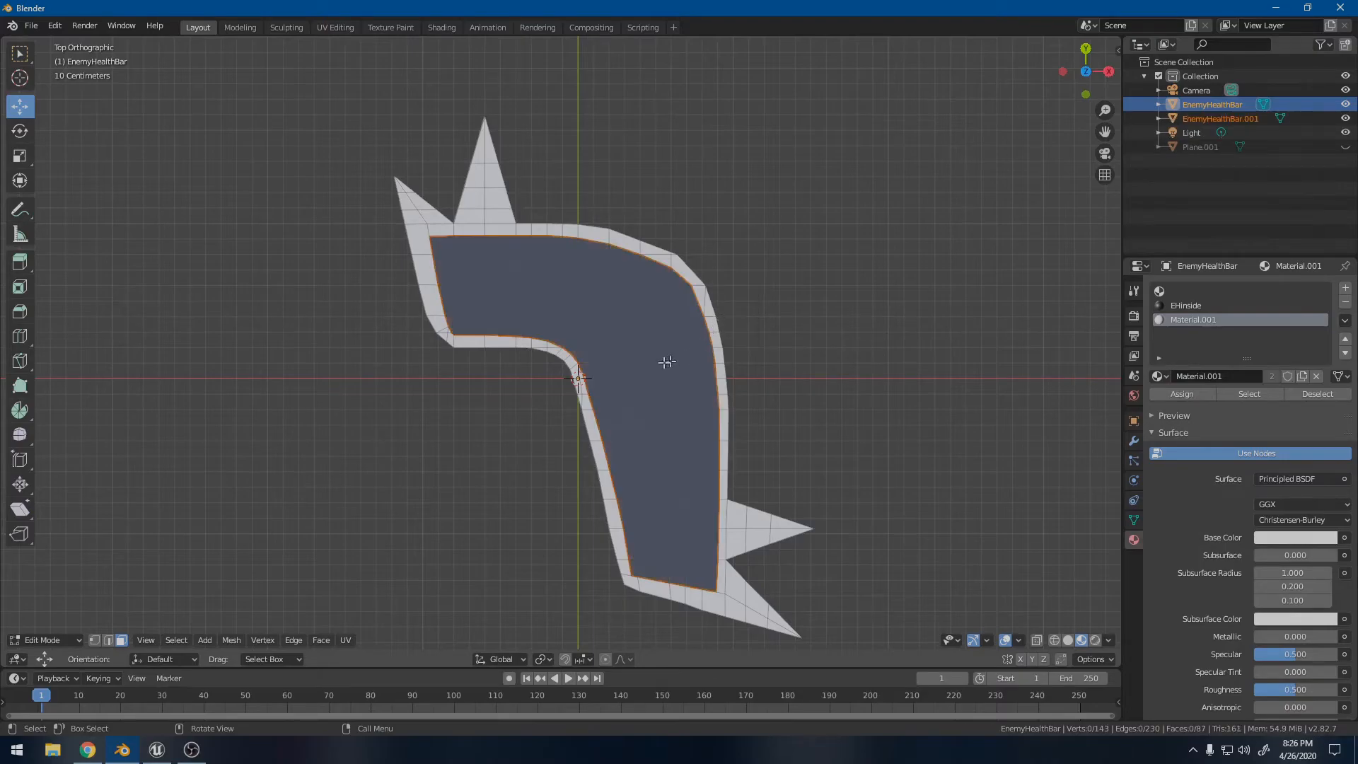
pyautogui.click(1211, 118)
pyautogui.click(1345, 118)
pyautogui.click(1345, 118)
pyautogui.click(1345, 118)
pyautogui.click(1346, 118)
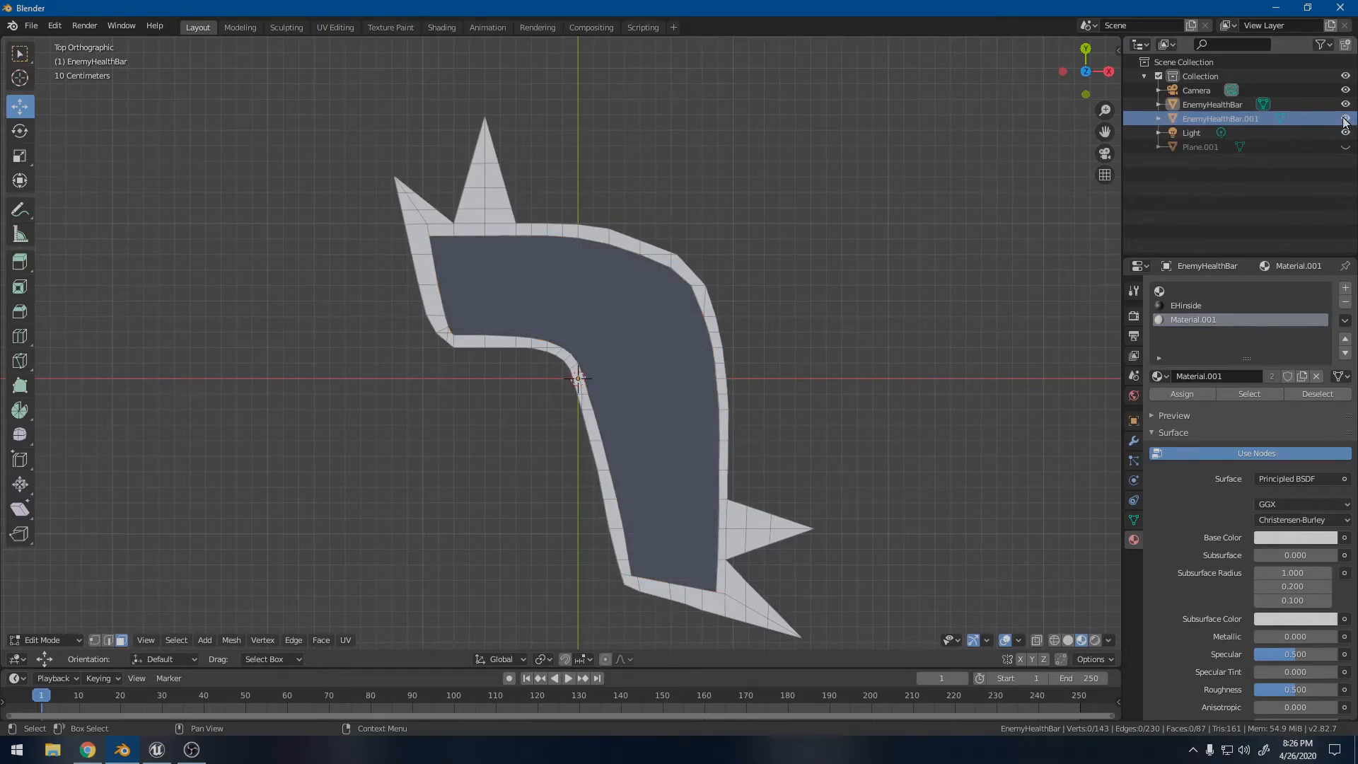
pyautogui.click(1345, 104)
pyautogui.click(1346, 104)
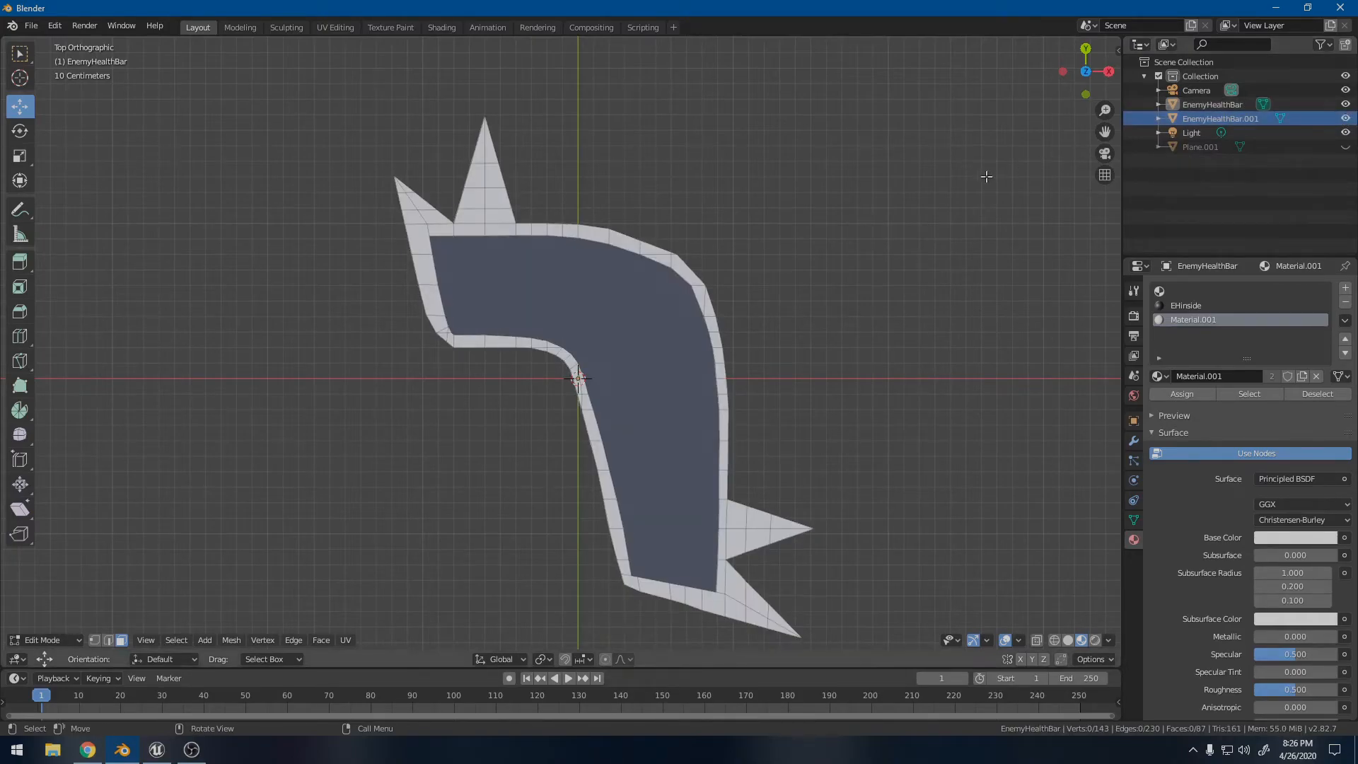
pyautogui.hotkey('ctrl', 'z')
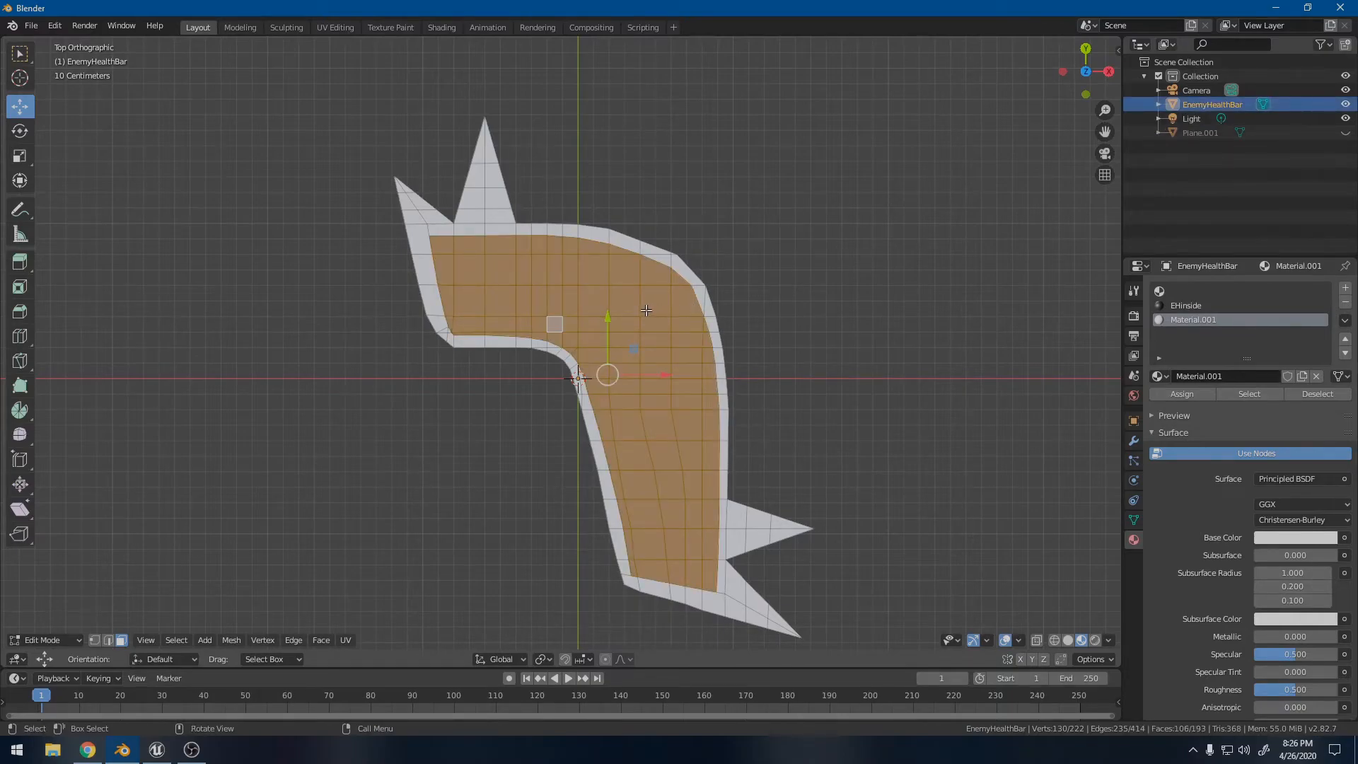
# - Duplicate the selected interior faces in place and separate the copy into its own object
pyautogui.hotkey('shift', 'd')
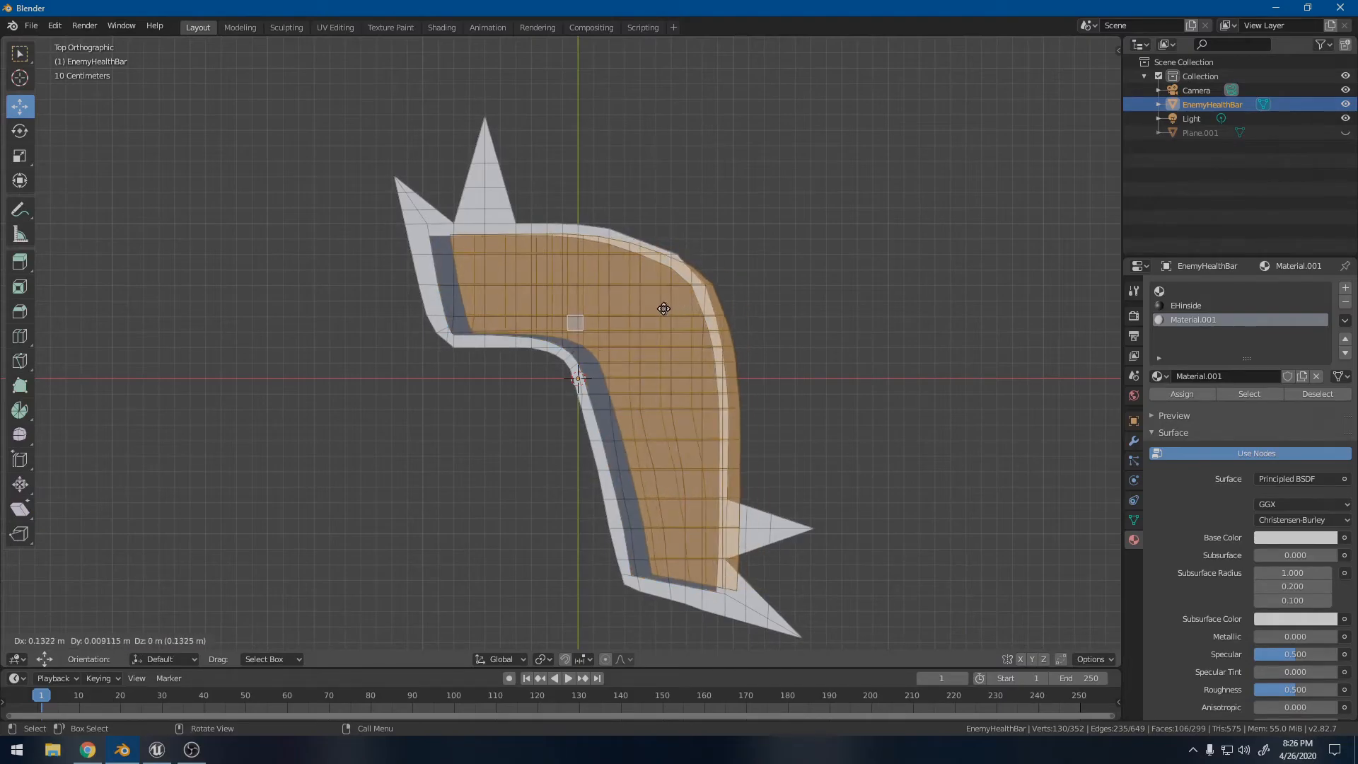
pyautogui.rightClick(641, 309)
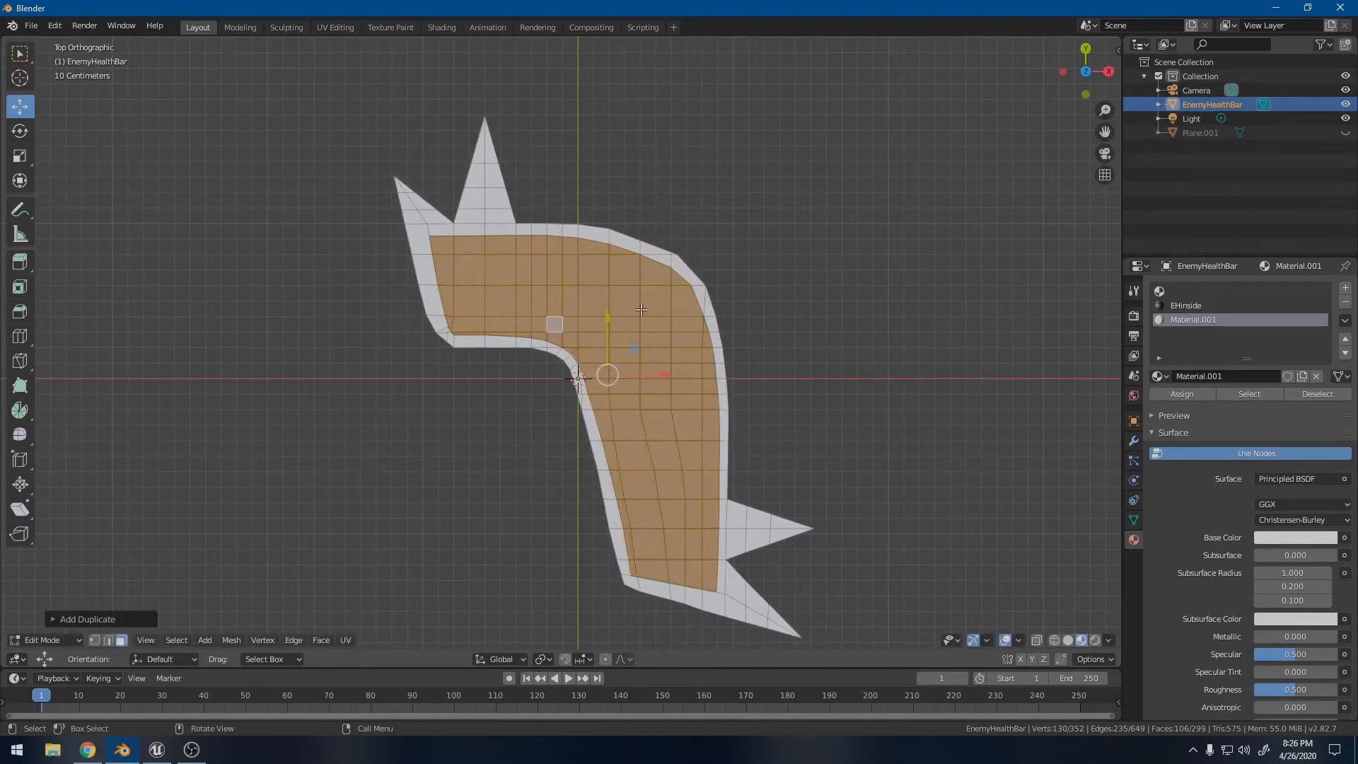
pyautogui.press('p')
pyautogui.click(641, 309)
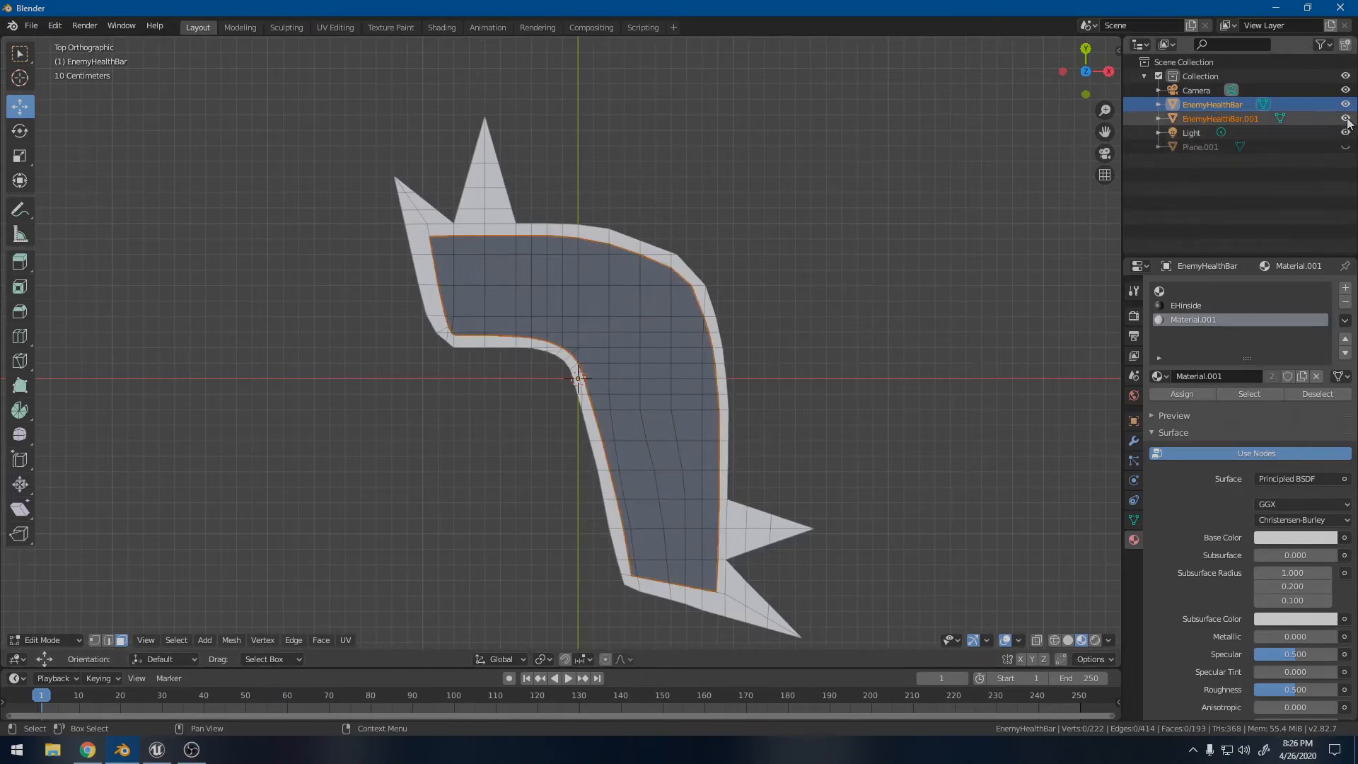
# - Select the separated interior object EnemyHealthBar.001 and set the base color of Material.001 to blue
pyautogui.click(1222, 122)
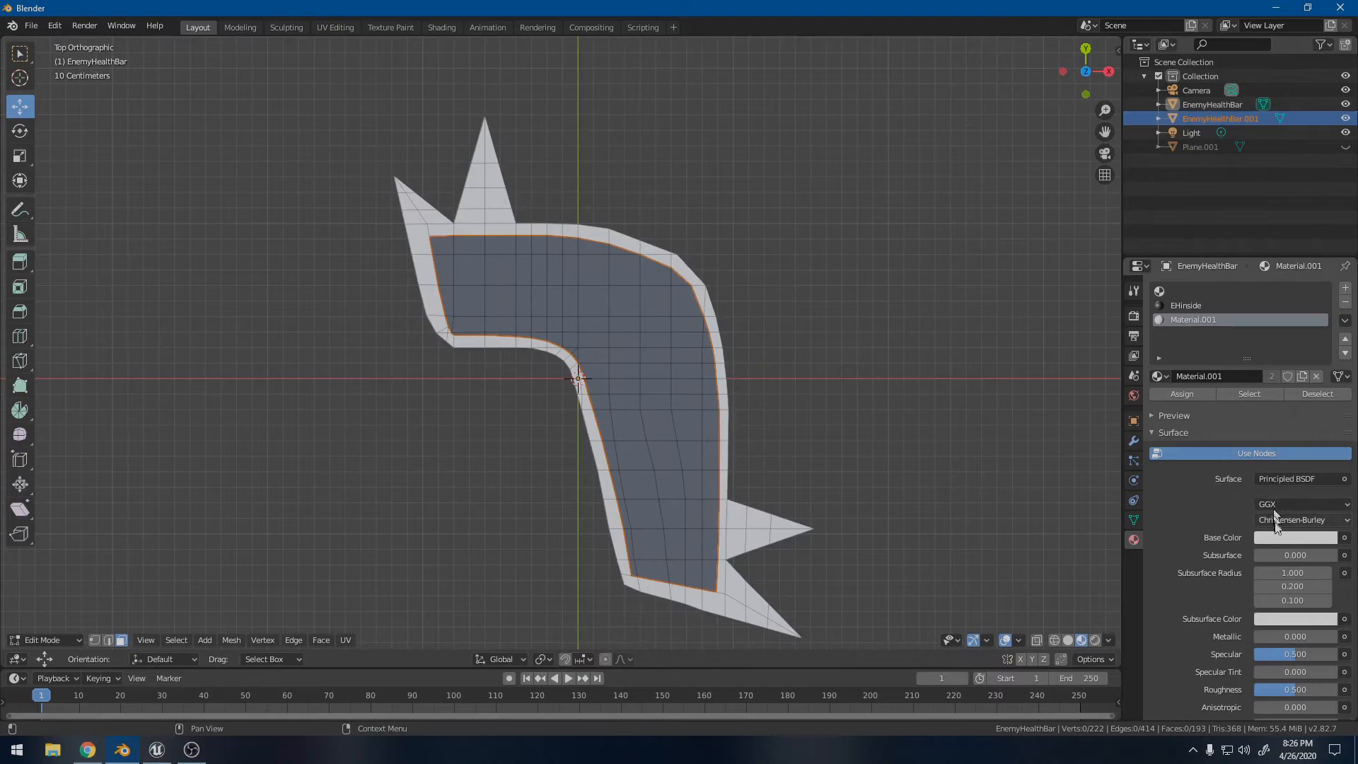
pyautogui.click(1276, 538)
pyautogui.moveTo(1267, 384); pyautogui.dragTo(1296, 368)
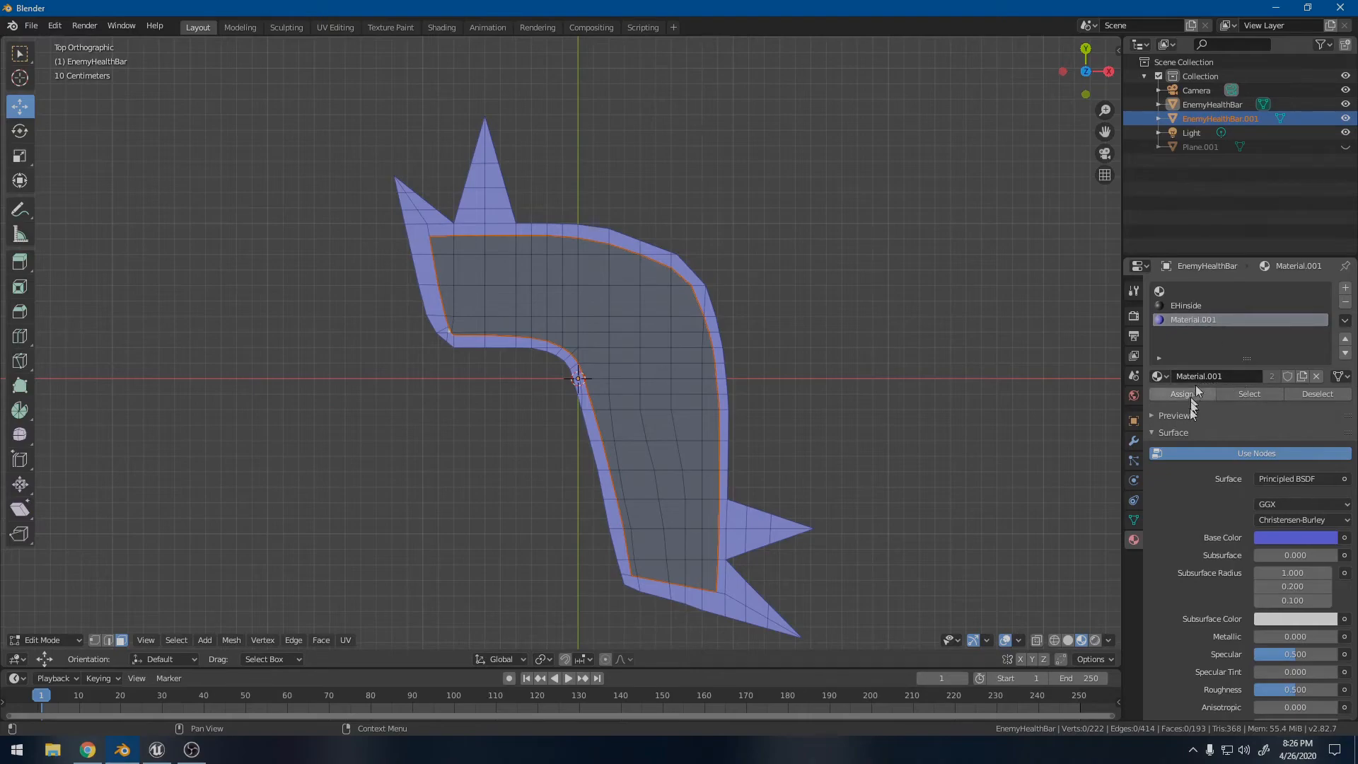
# - Set the base color of the border's Material.001 to yellow
pyautogui.click(1276, 537)
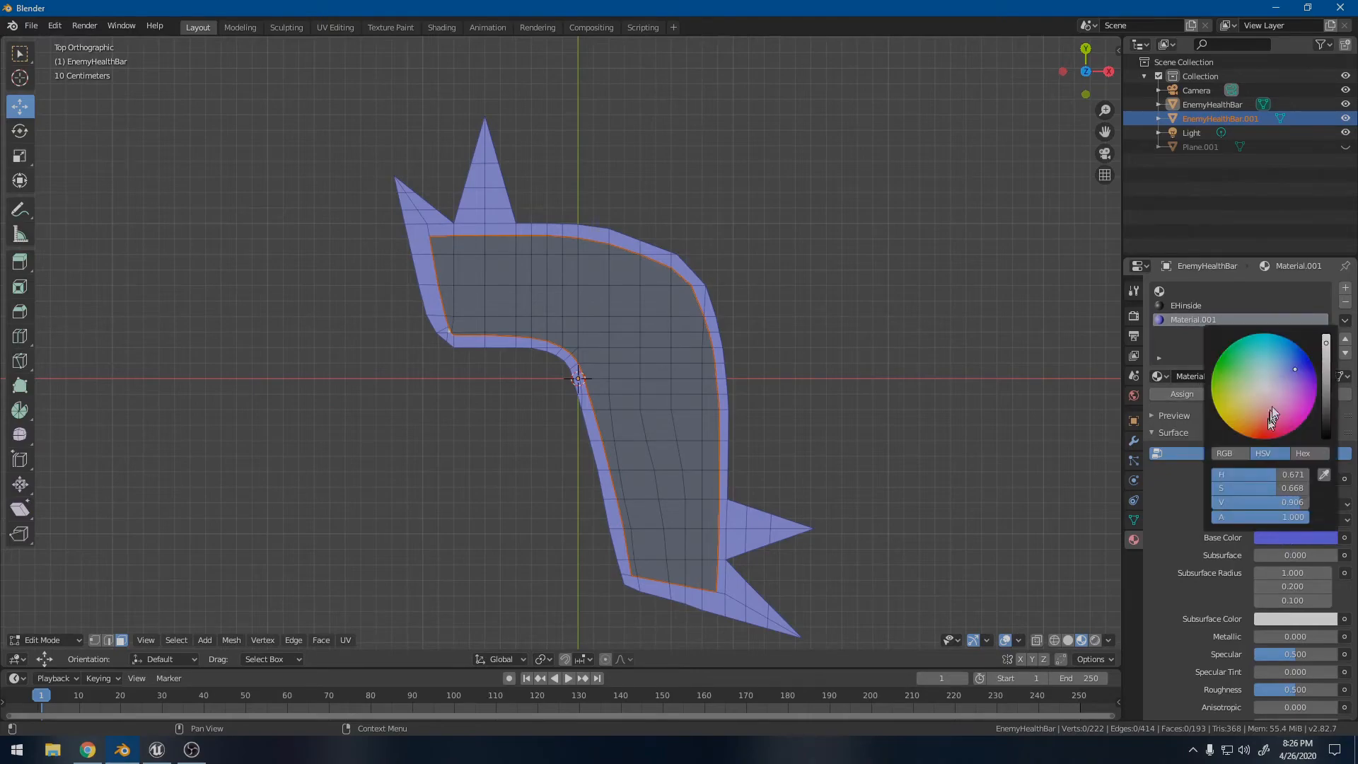
pyautogui.moveTo(1292, 373); pyautogui.dragTo(1228, 411)
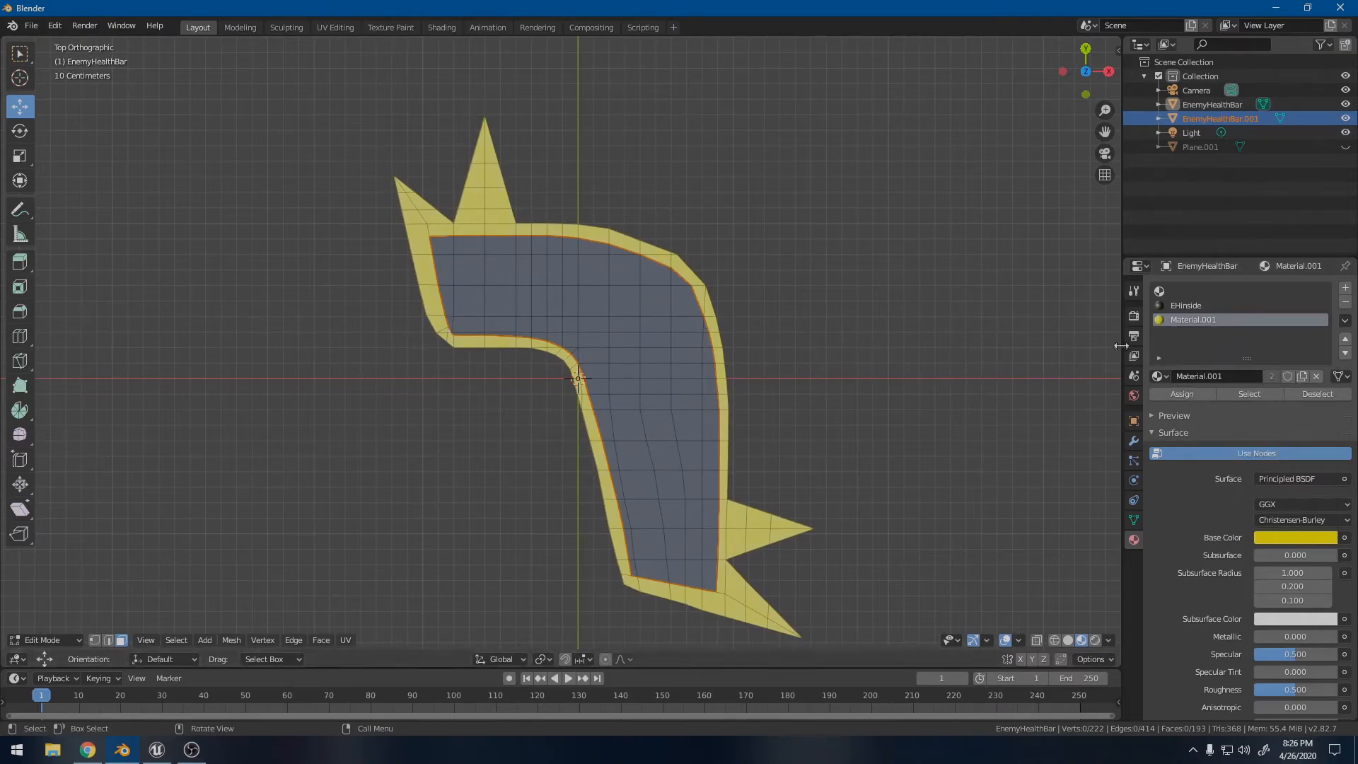
pyautogui.press('Tab')
pyautogui.click(650, 331)
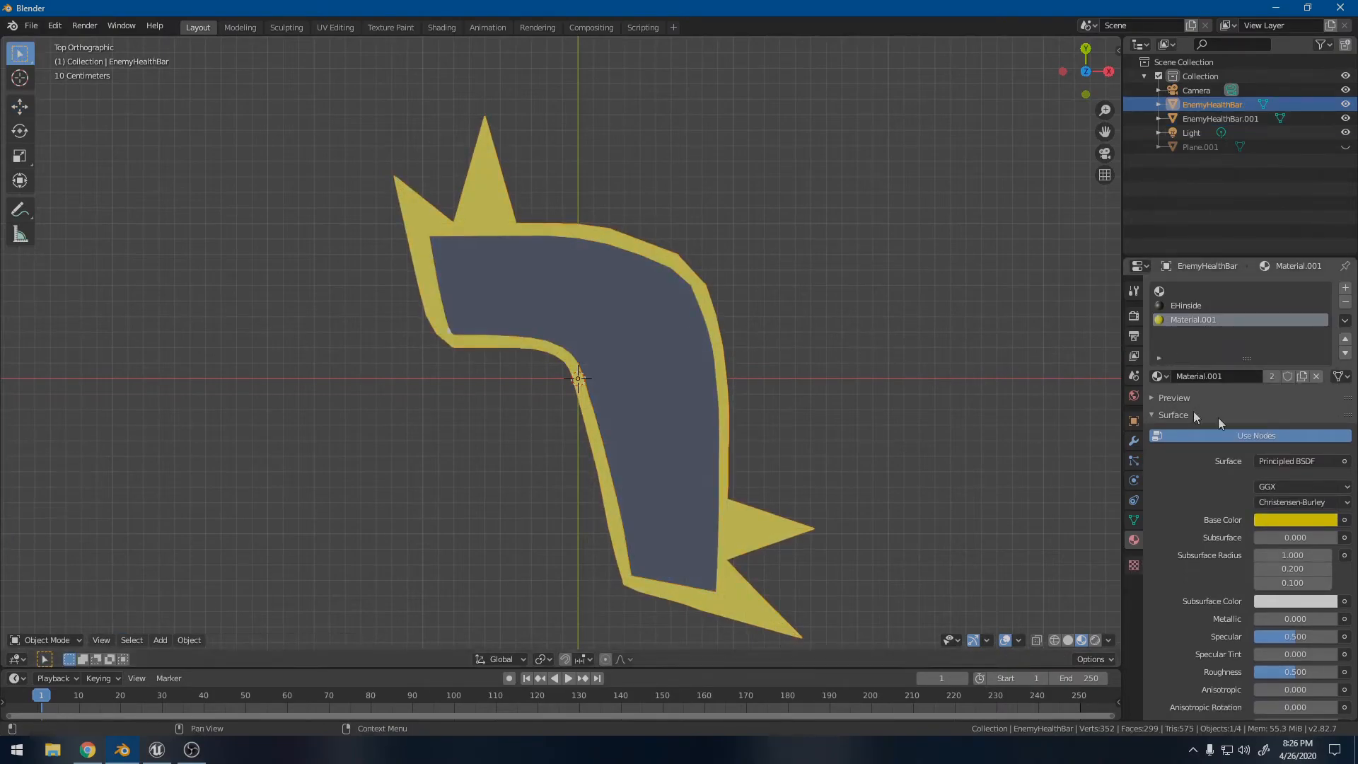
pyautogui.click(1303, 521)
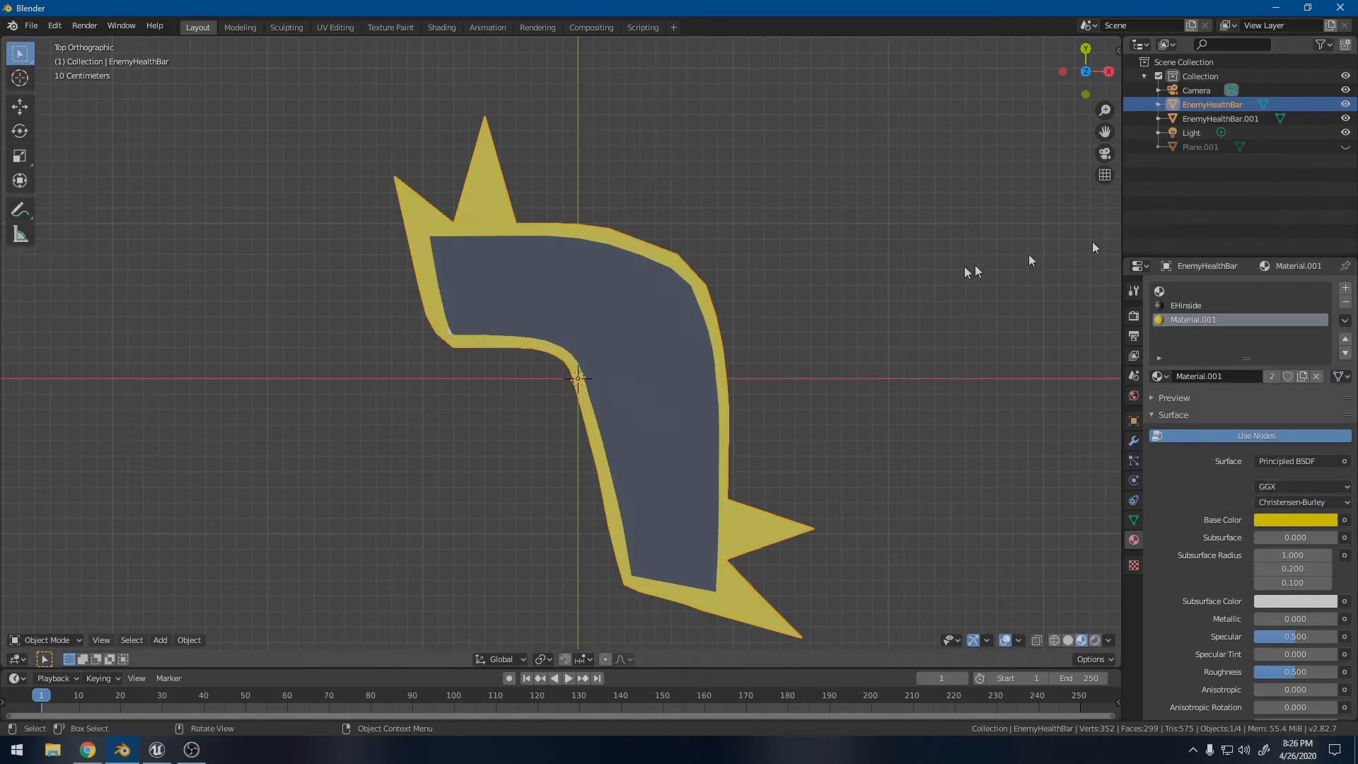
pyautogui.press('Tab')
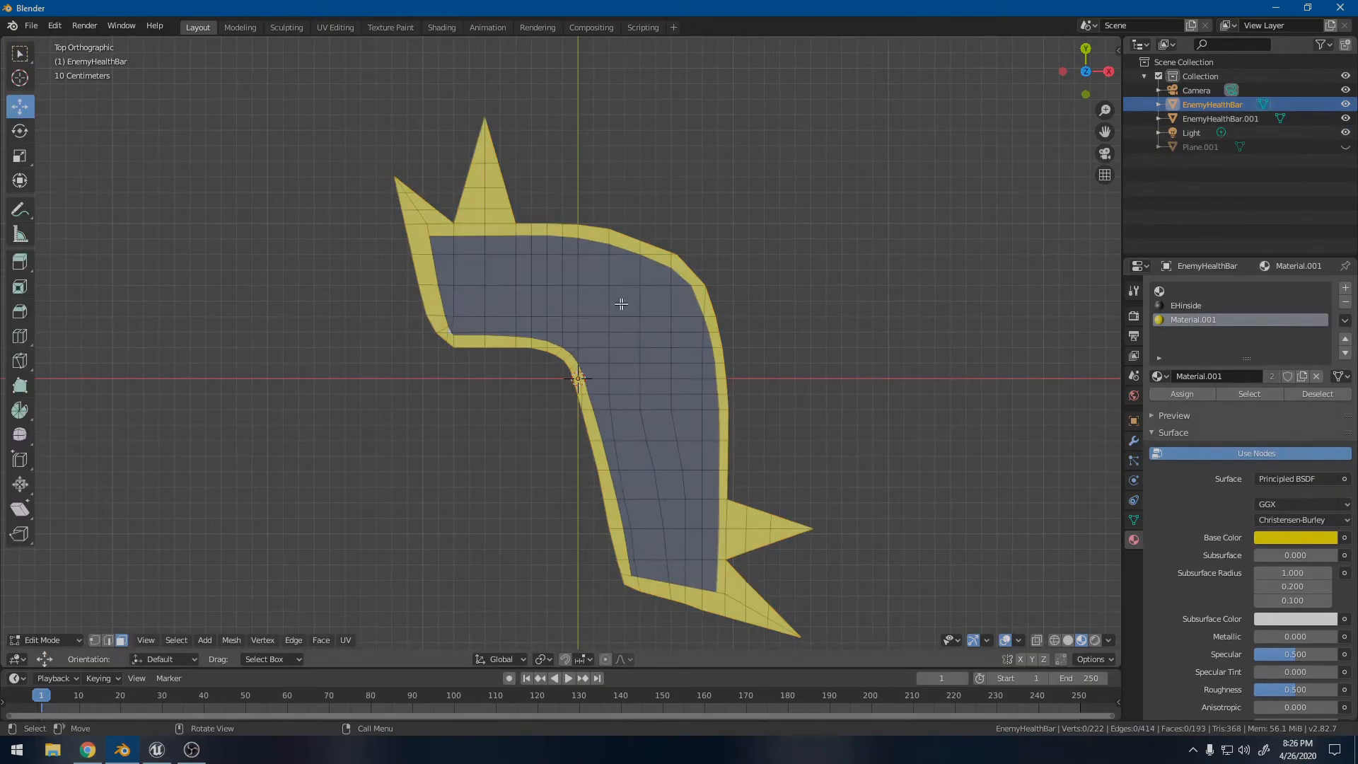
pyautogui.click(623, 304)
pyautogui.press('Tab')
# - Add a new material to the interior object EnemyHealthBar.001 and set its base color to blue
pyautogui.click(1220, 119)
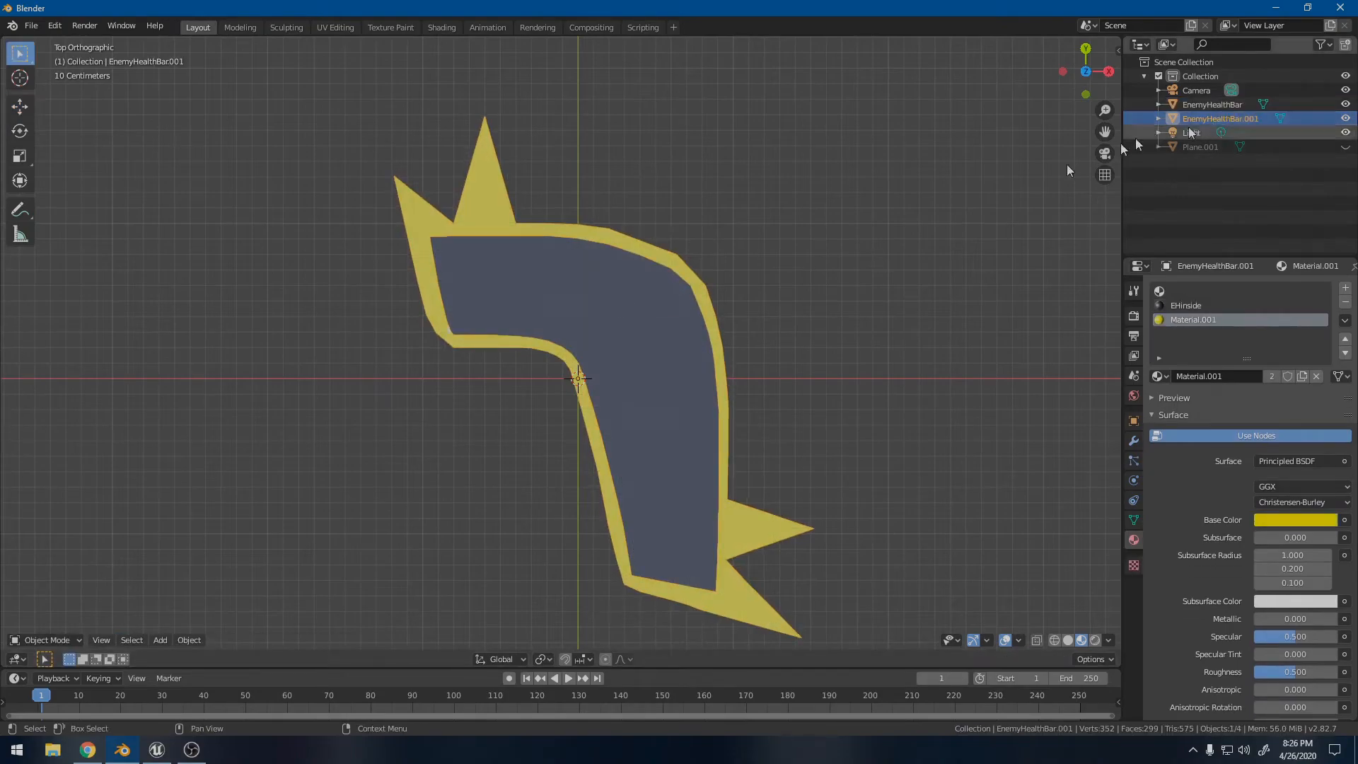
pyautogui.press('Tab')
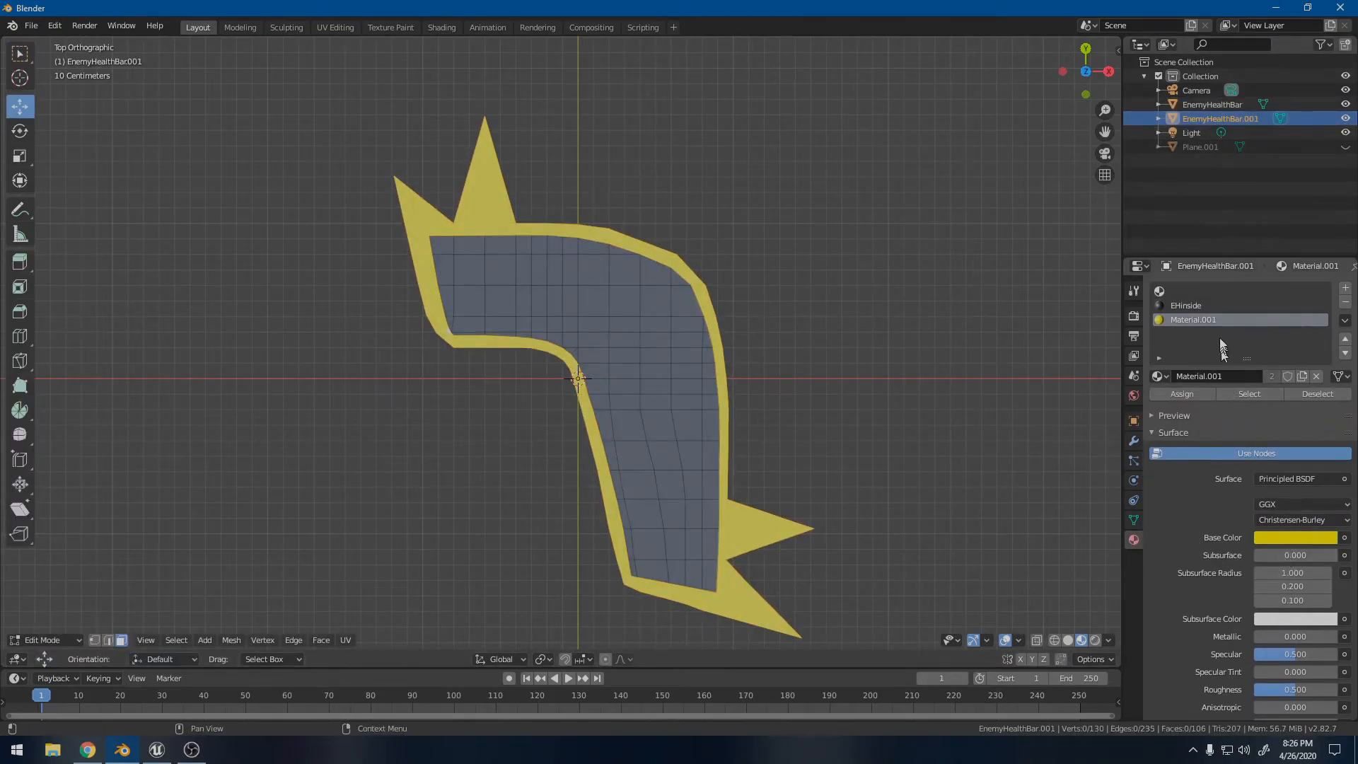
pyautogui.click(1346, 289)
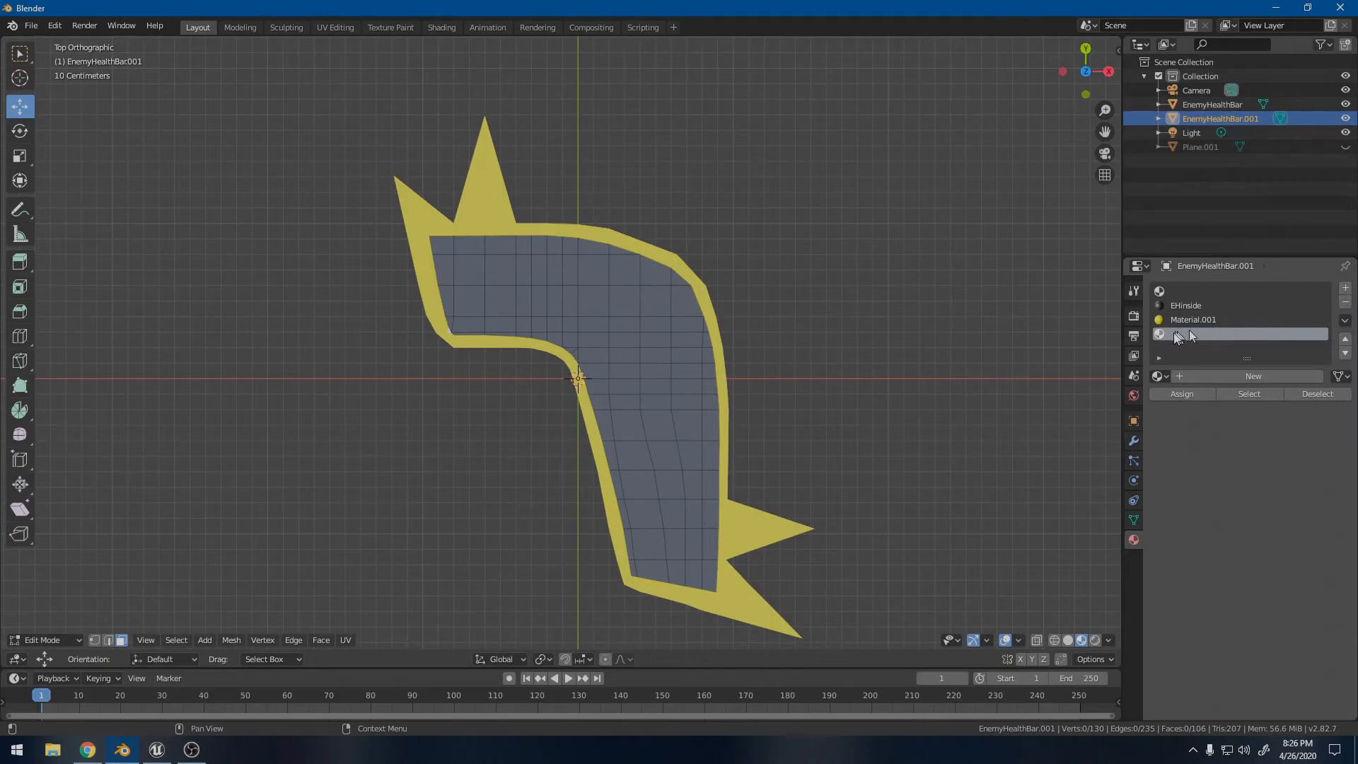
pyautogui.click(1195, 376)
pyautogui.click(1282, 540)
pyautogui.moveTo(1256, 386); pyautogui.dragTo(1299, 373)
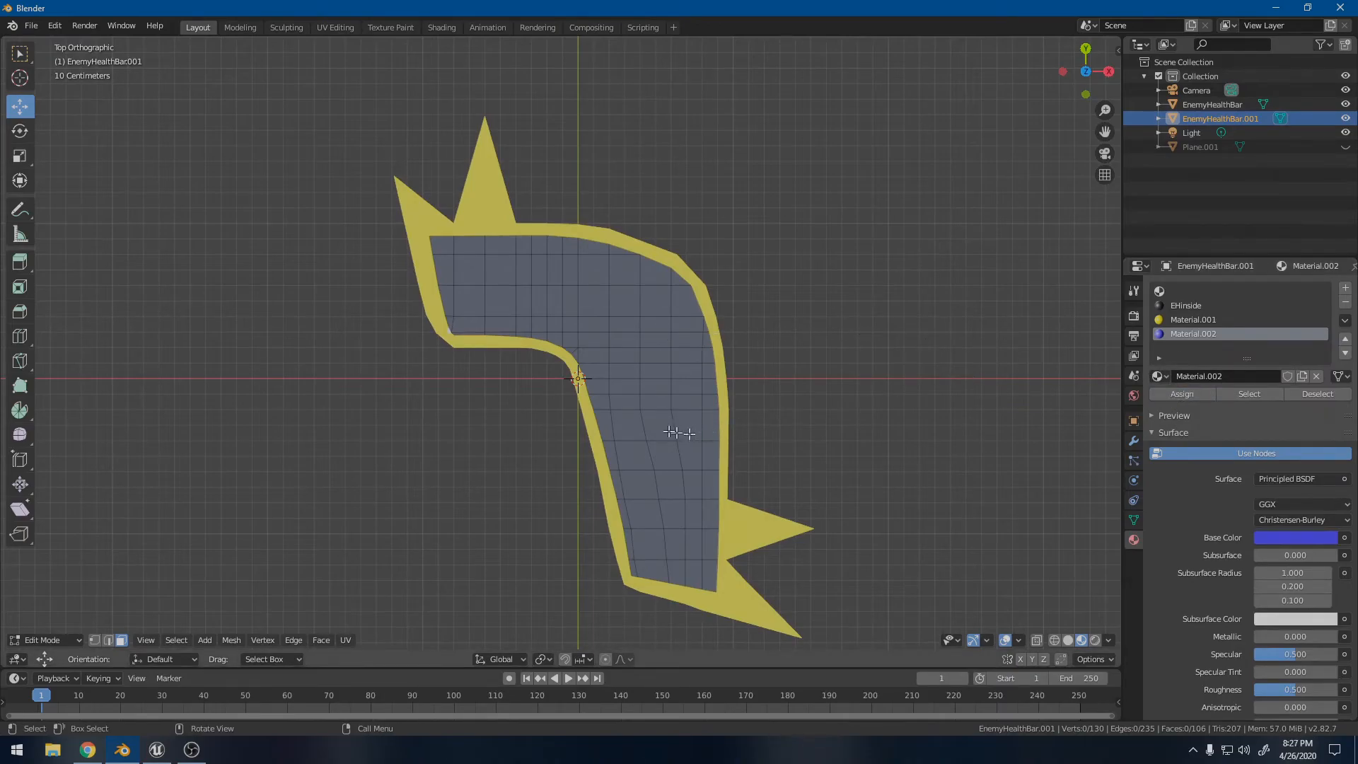
# - Rename the new blue material as EHp
pyautogui.click(1229, 377)
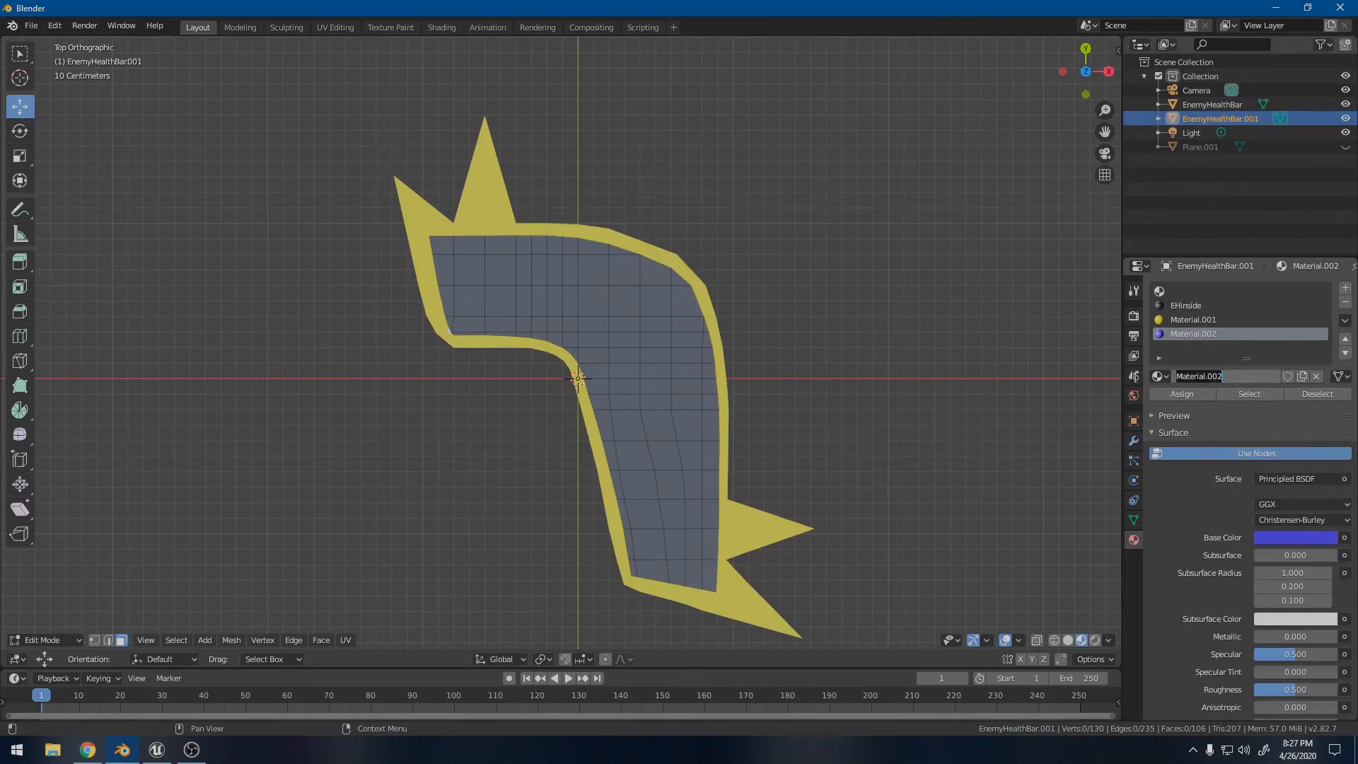
pyautogui.press('BackSpace')
pyautogui.write('He')
pyautogui.write('E')
pyautogui.press('BackSpace')
pyautogui.write('E')
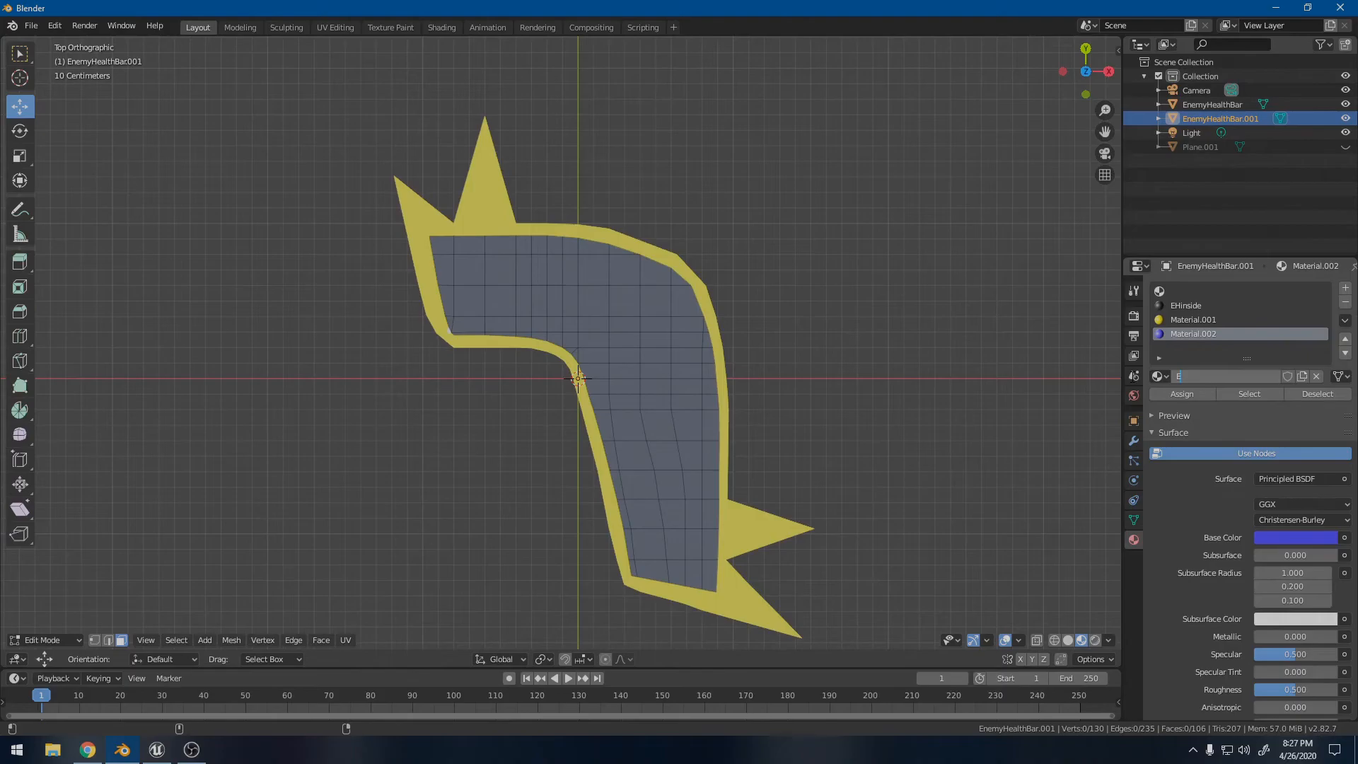
pyautogui.write('HHp')
pyautogui.press('Return')
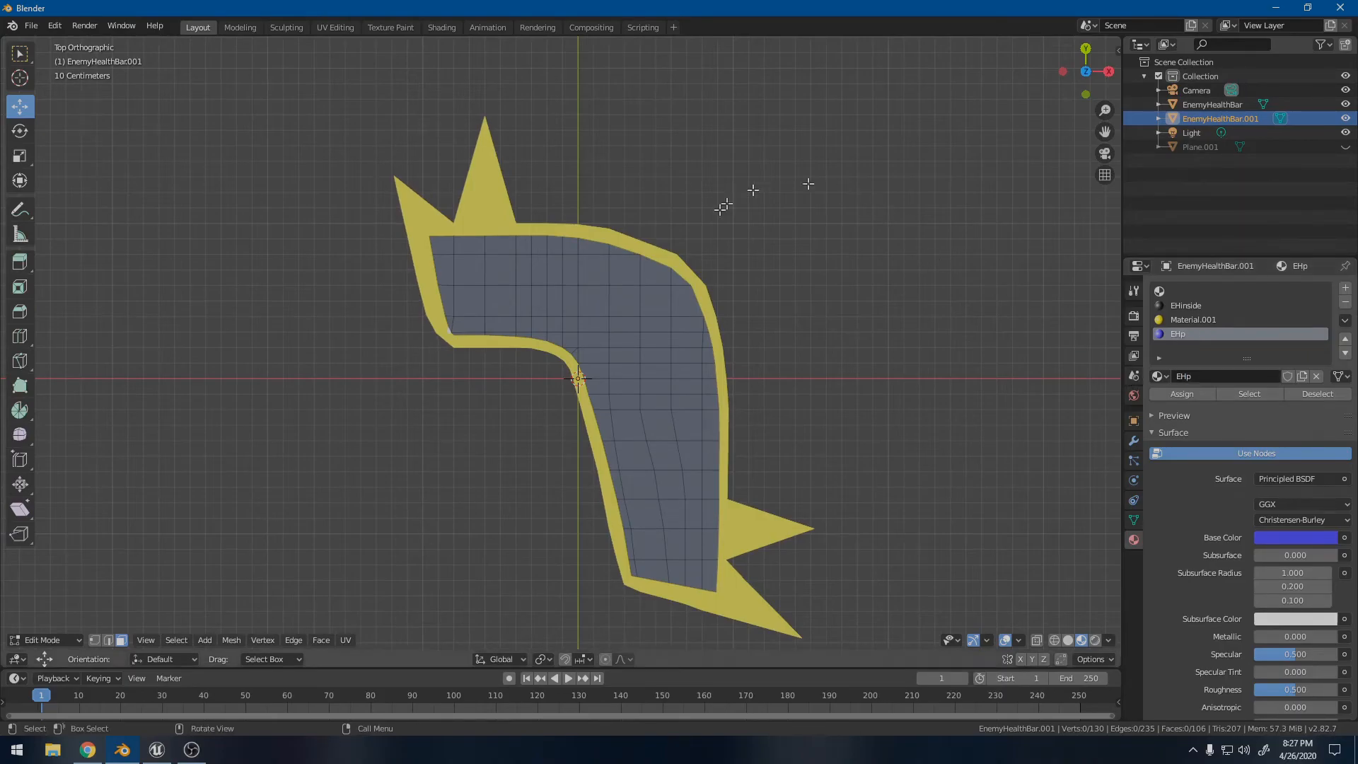
# - Select all faces of EnemyHealthBar.001 and assign the EHp material to them
pyautogui.press('Tab')
pyautogui.press('Tab')
pyautogui.click(597, 326)
pyautogui.press('Tab')
pyautogui.press('Tab')
pyautogui.press('c')
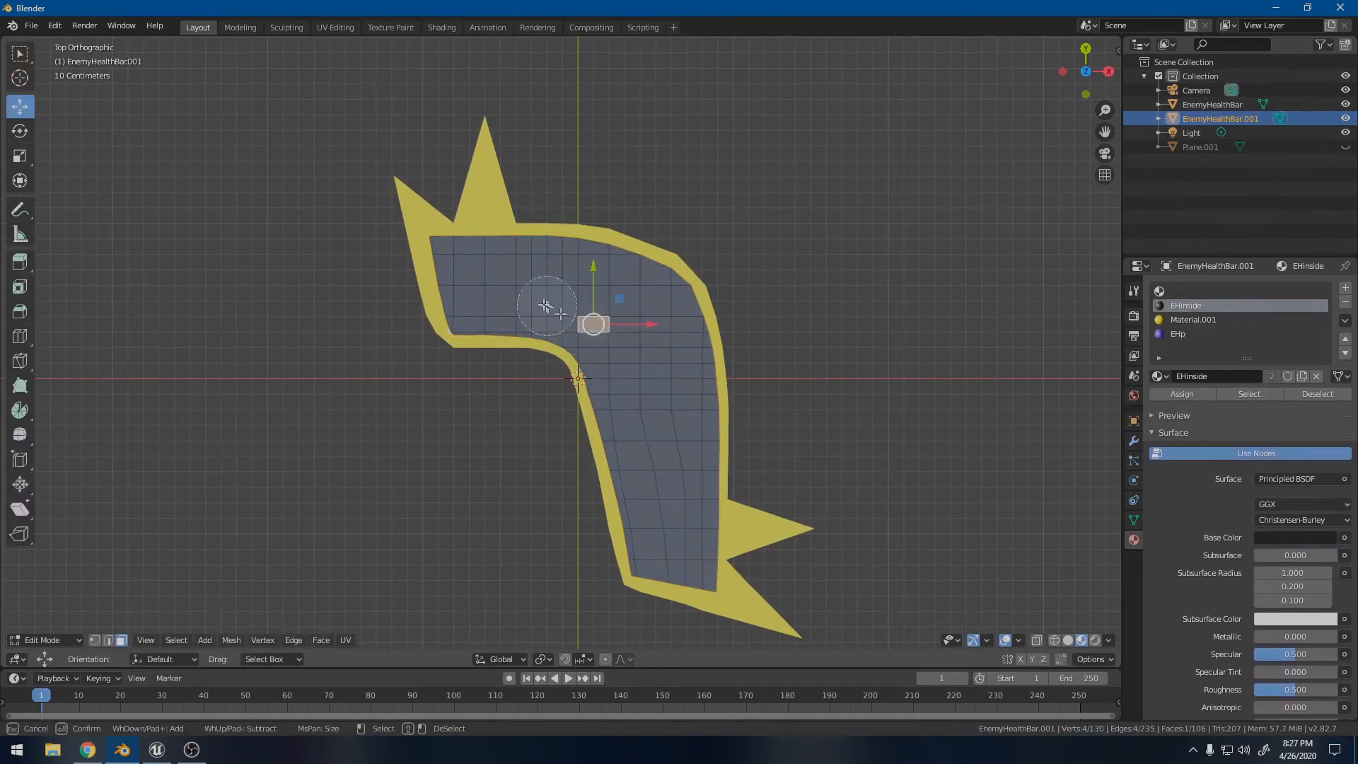
pyautogui.moveTo(485, 282)
pyautogui.mouseDown()
pyautogui.moveTo(524, 285)
pyautogui.moveTo(756, 478)
pyautogui.mouseUp()
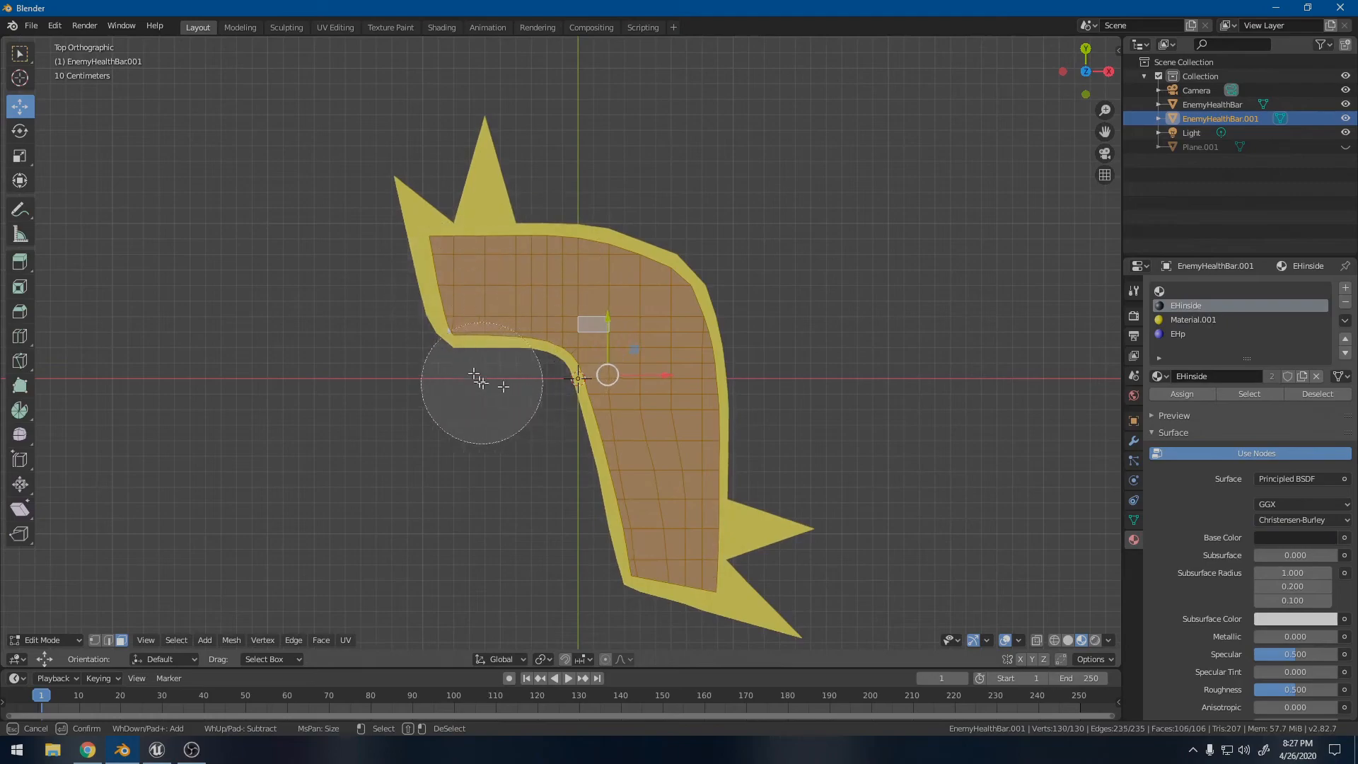
pyautogui.press('Escape')
pyautogui.click(1189, 393)
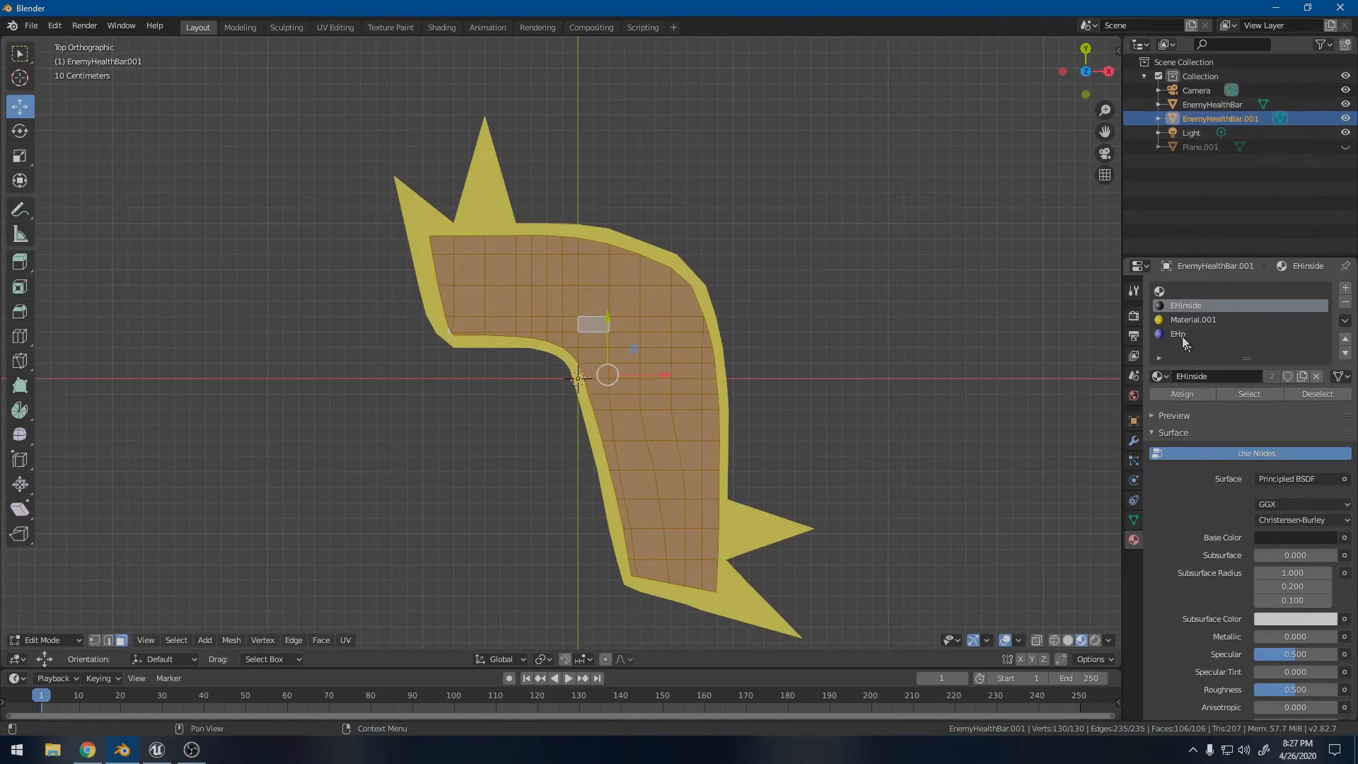
pyautogui.click(1182, 337)
pyautogui.click(1183, 393)
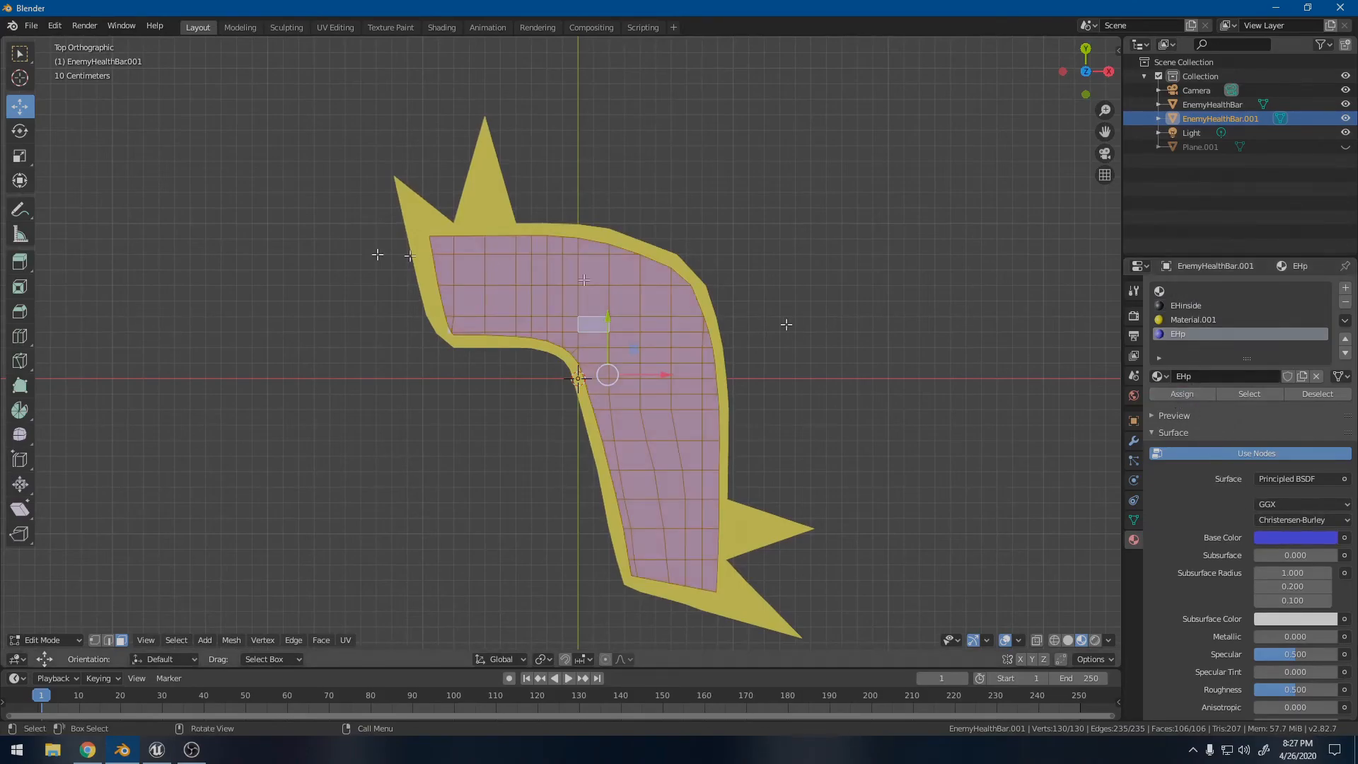
pyautogui.press('Tab')
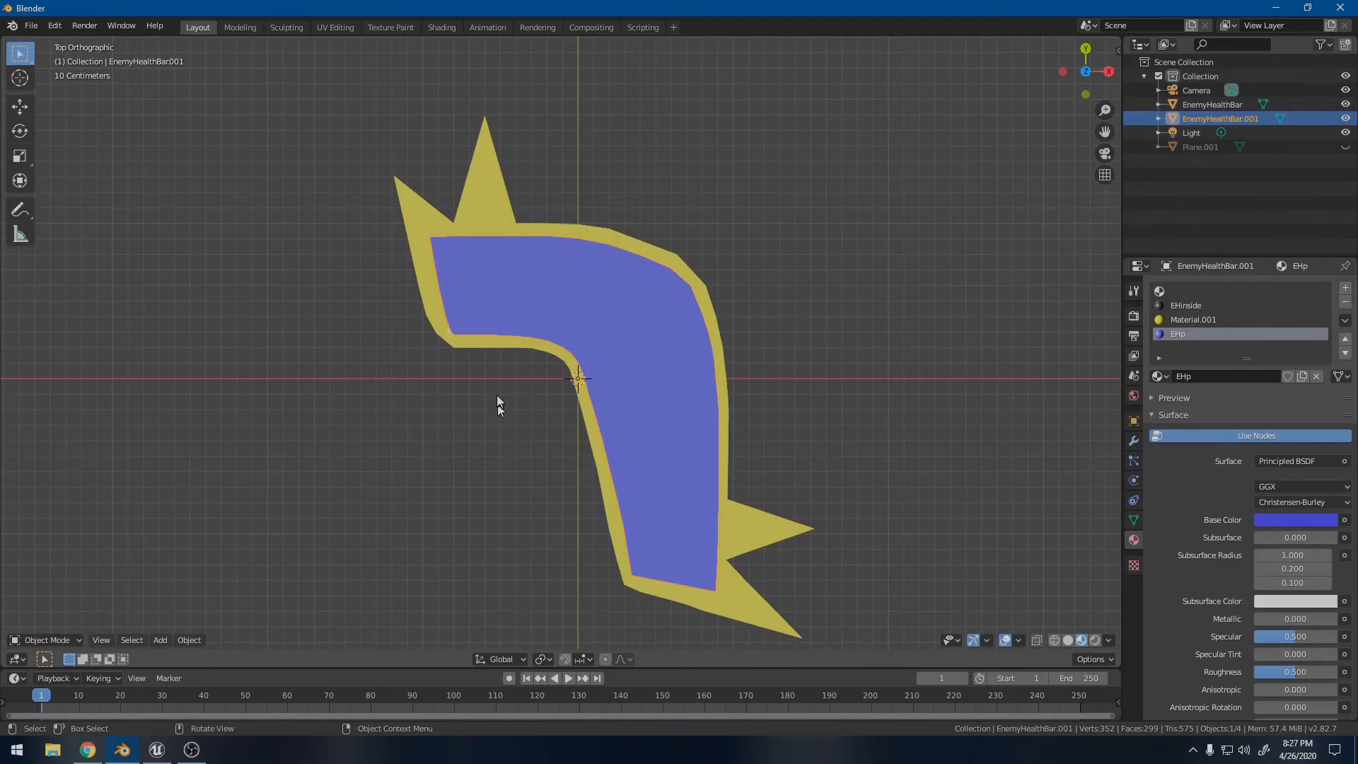
# - Add a horizontal loop cut through the upper part of EnemyHealthBar and extend it with a knife cut to the outer border edge
pyautogui.scroll(2, 605, 406)
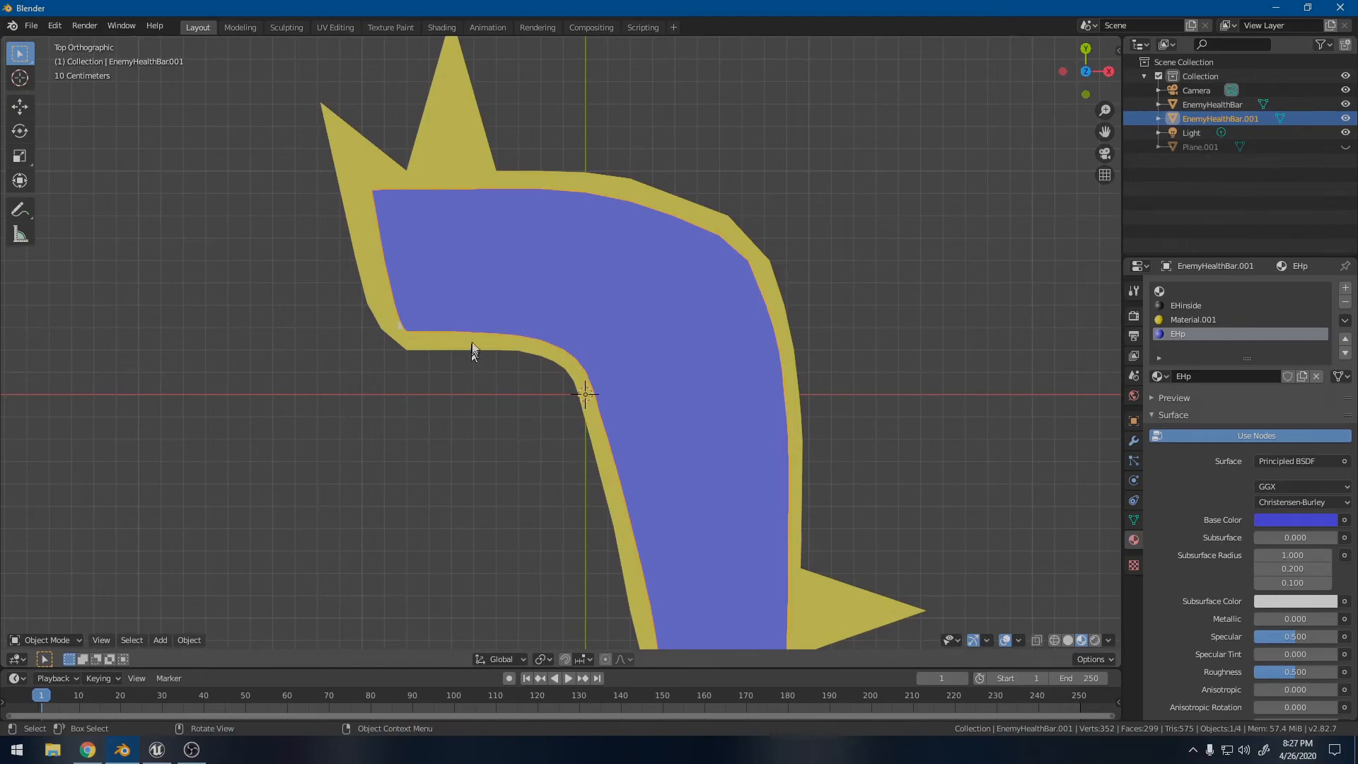
pyautogui.click(362, 158)
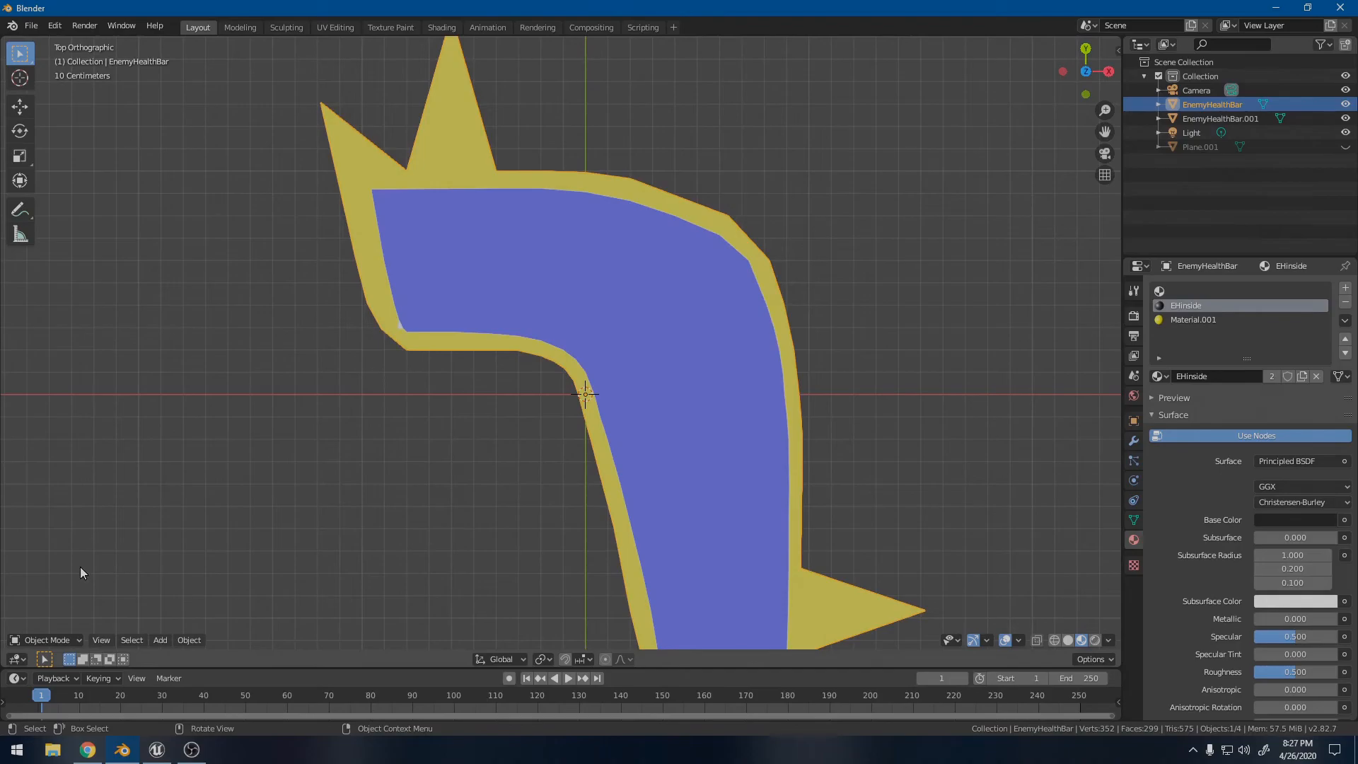
pyautogui.press('Tab')
pyautogui.click(94, 640)
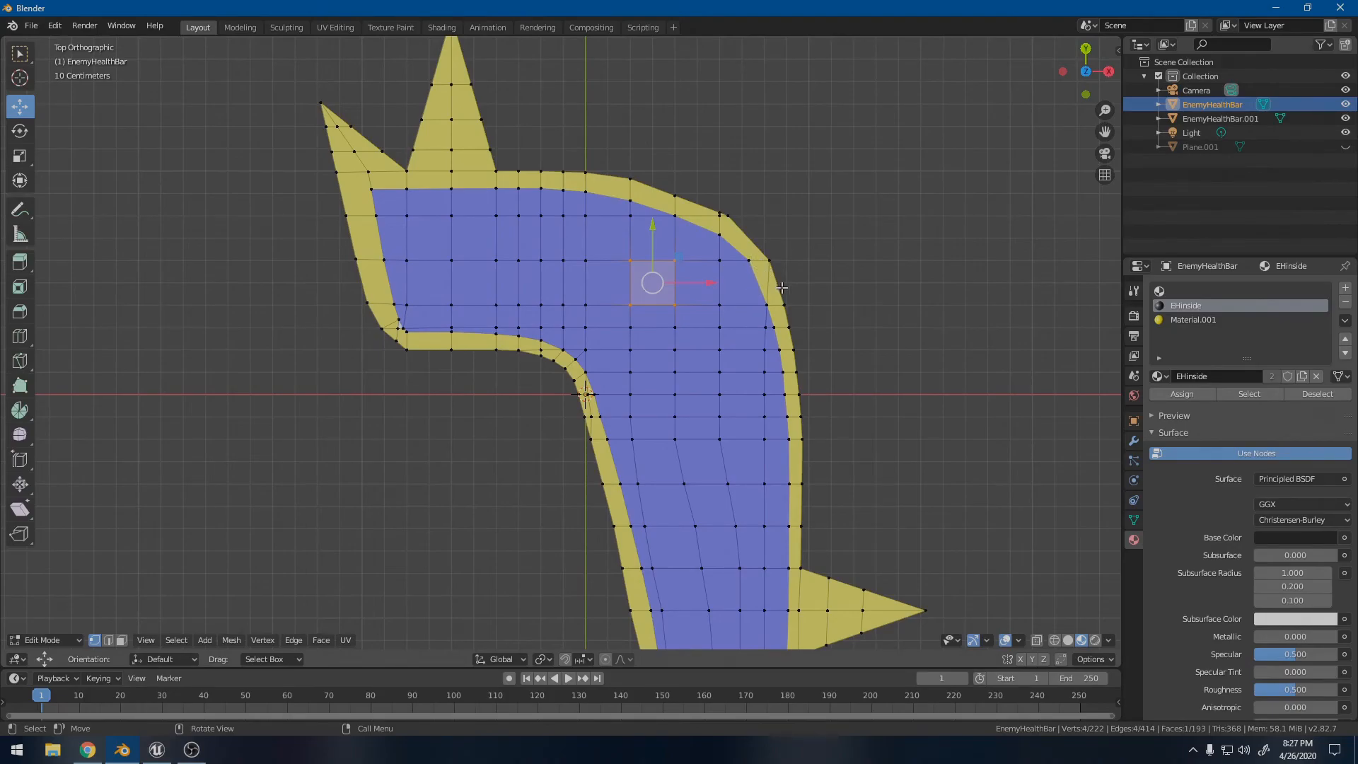
pyautogui.hotkey('ctrl', 'r')
pyautogui.doubleClick(761, 281)
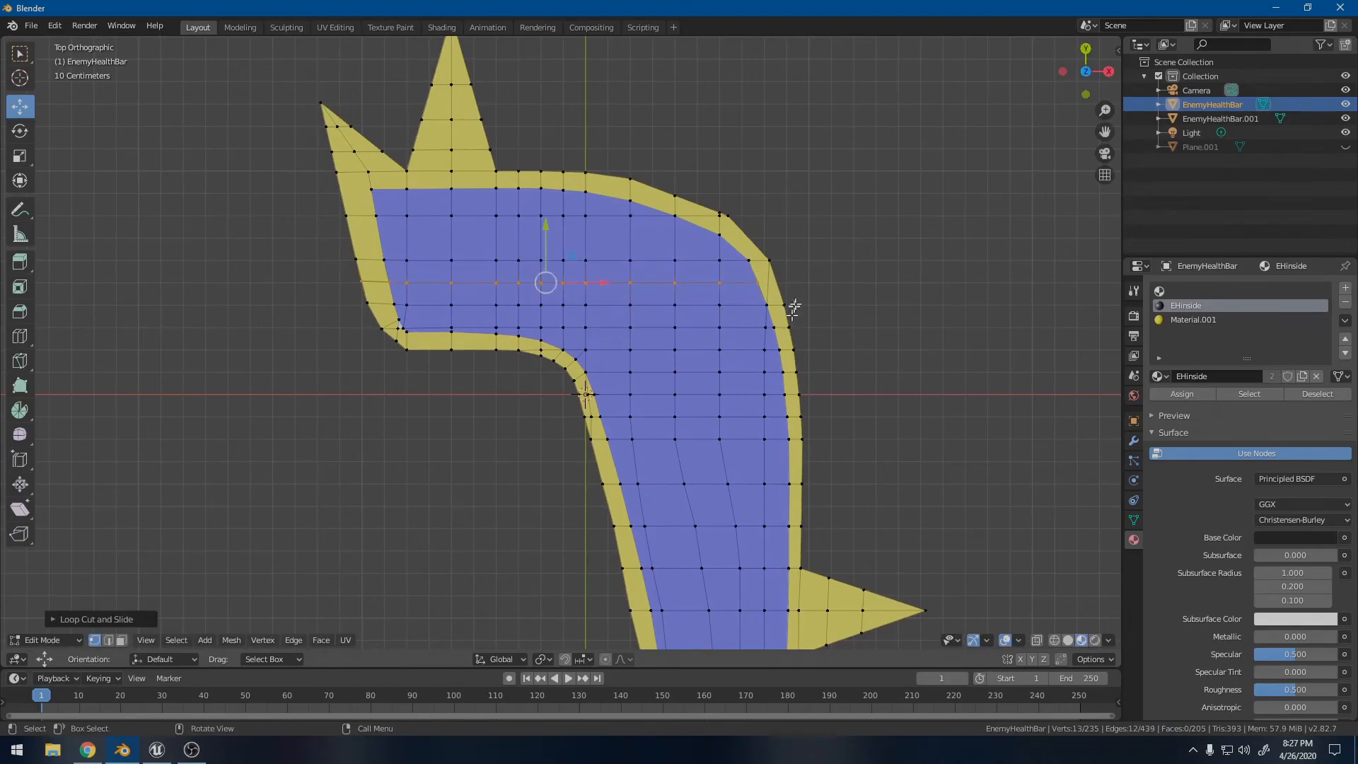
pyautogui.press('k')
pyautogui.click(758, 282)
pyautogui.press('Return')
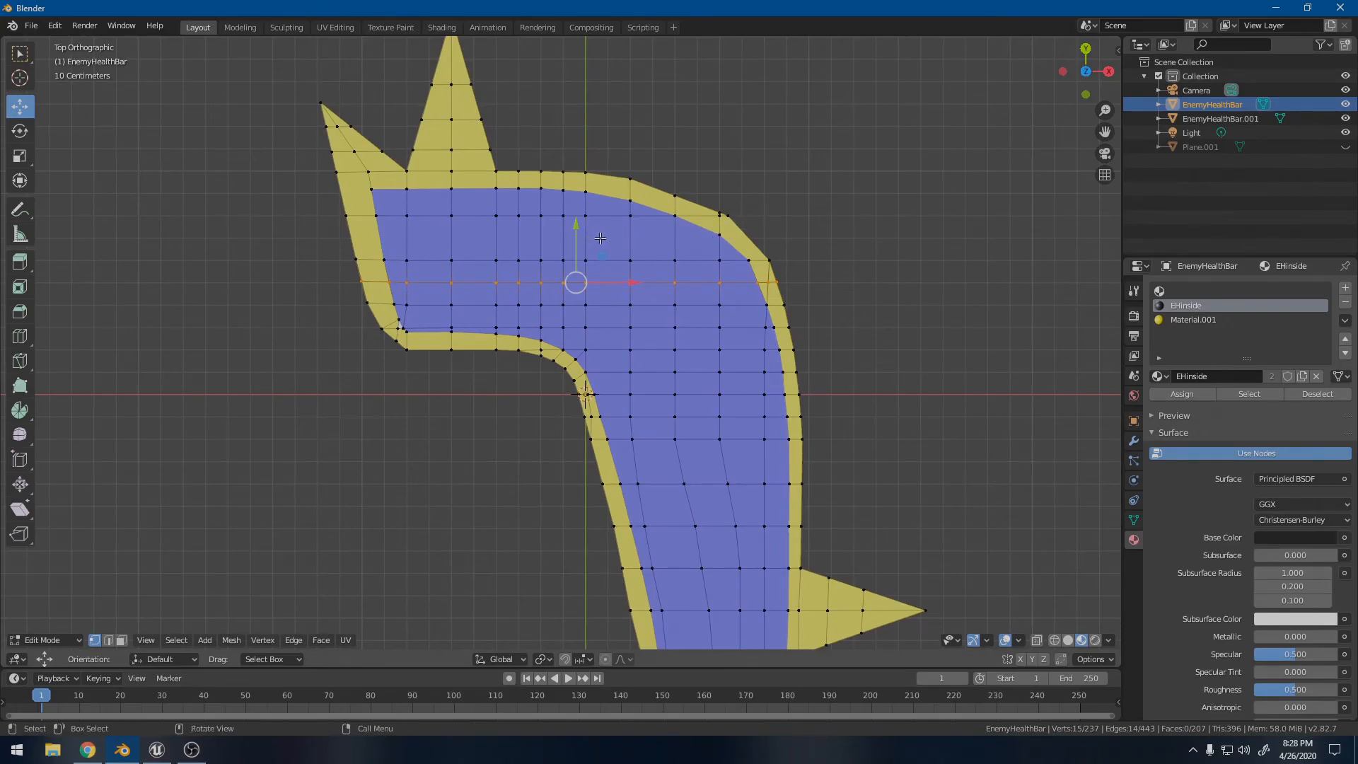
# - Add another horizontal loop cut to EnemyHealthBar, just above the previous one
pyautogui.hotkey('ctrl', 'r')
pyautogui.click(623, 238)
pyautogui.click(629, 235)
# - Merge the new loop's end vertex with the adjacent inner border corner vertex at their center
pyautogui.scroll(2, 789, 241)
pyautogui.click(807, 224)
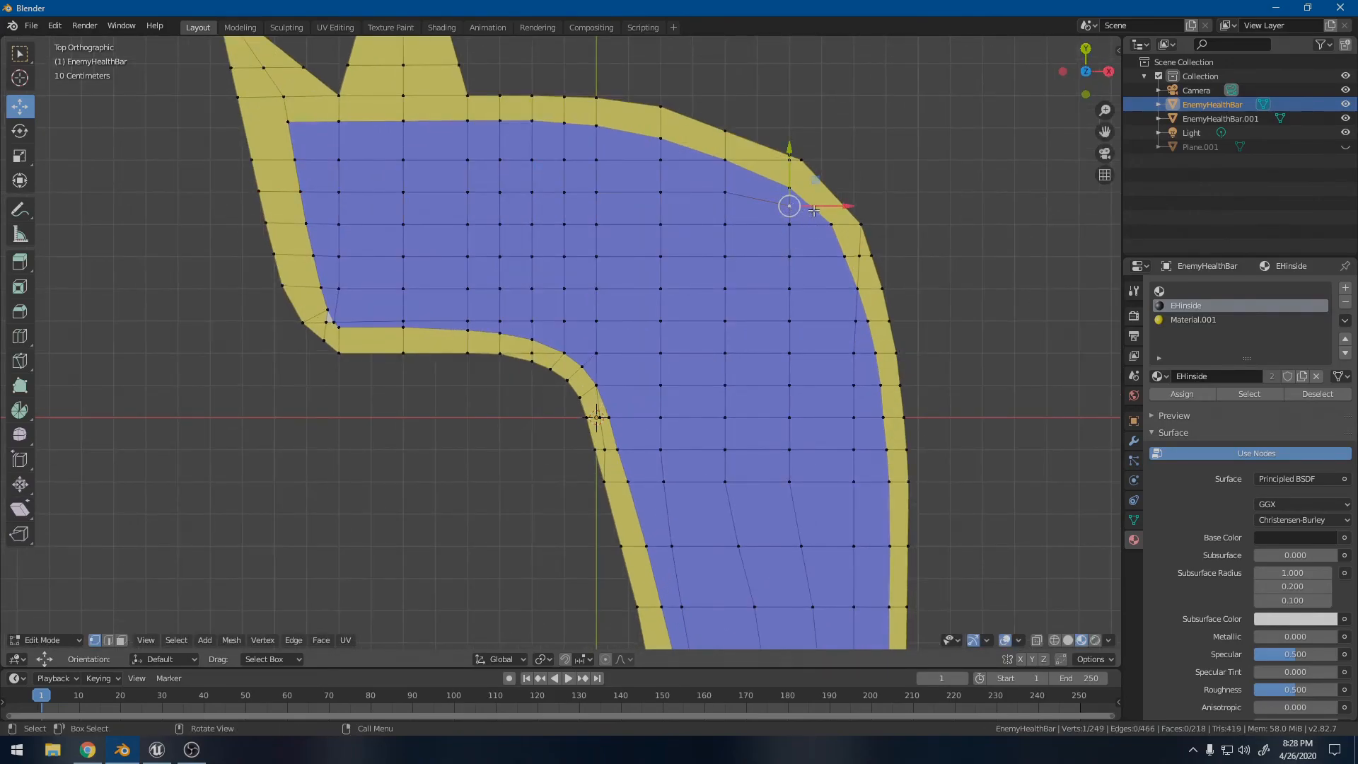
pyautogui.press('c')
pyautogui.scroll(3, 785, 206)
pyautogui.click(792, 199)
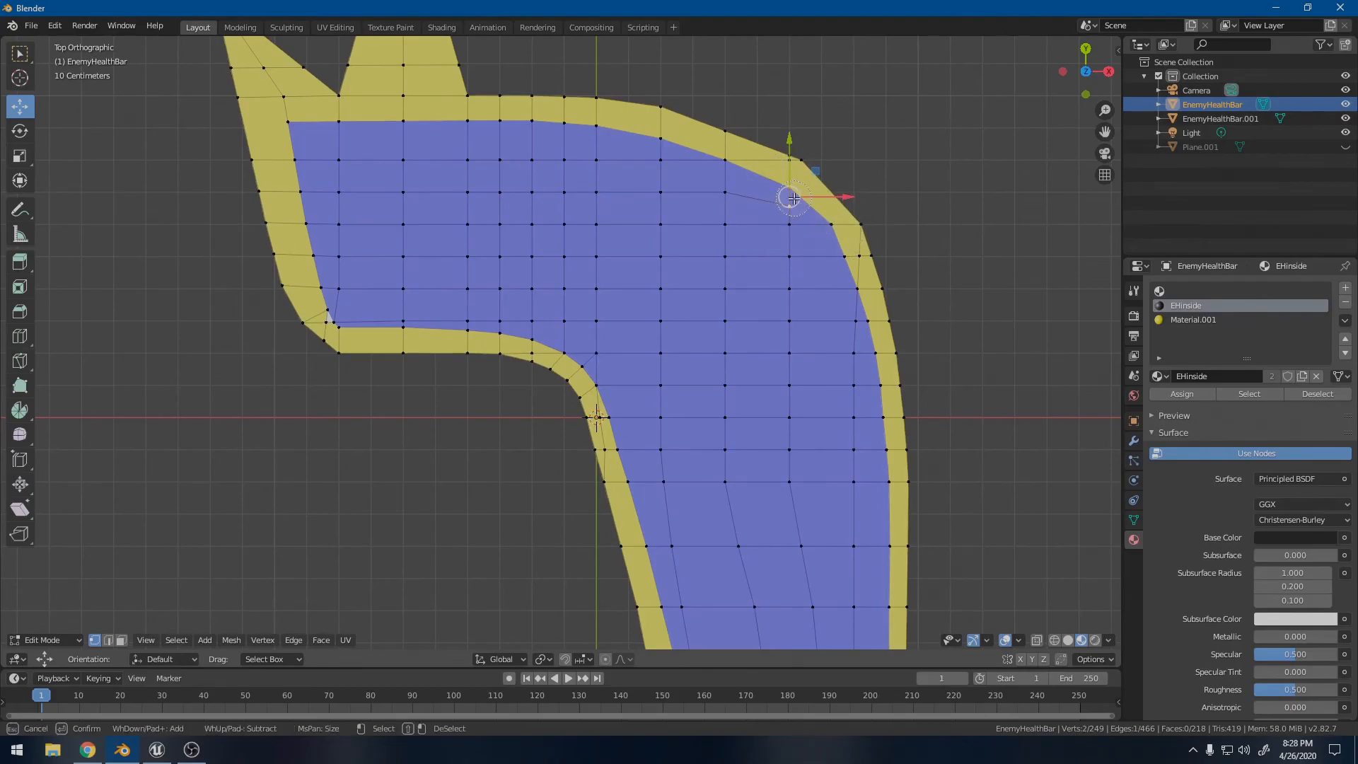
pyautogui.rightClick(792, 201)
pyautogui.press('m')
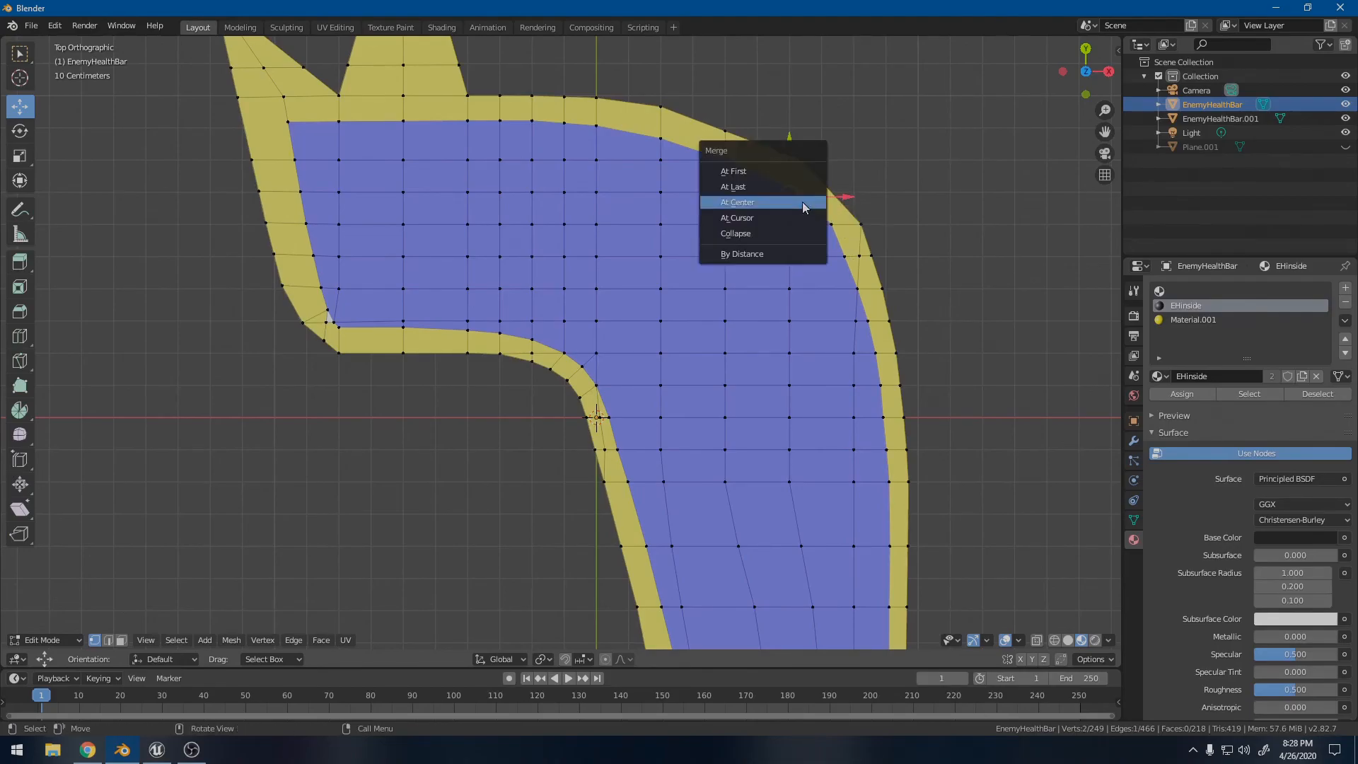
pyautogui.click(802, 201)
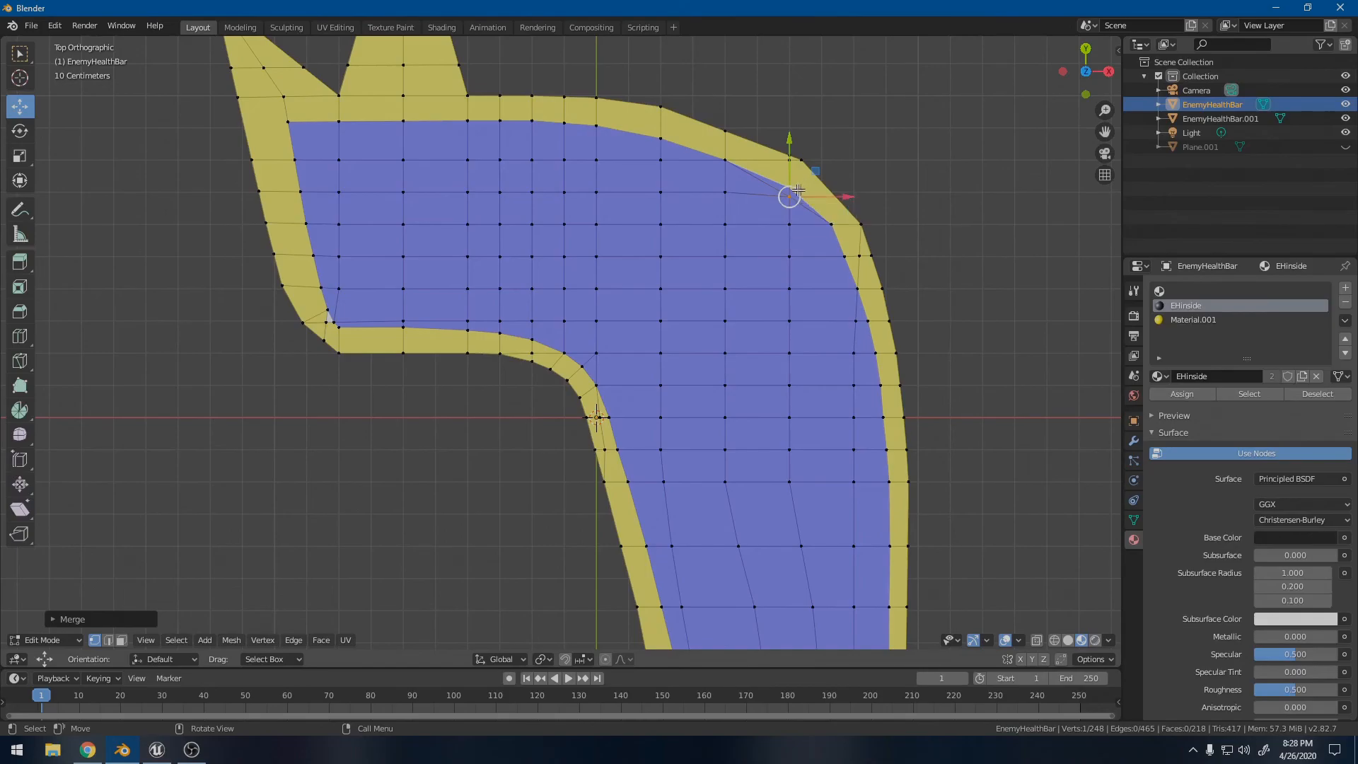
# - Move the merged vertex back to the inner border corner and knife-cut from it to the outer border edge
pyautogui.press('g')
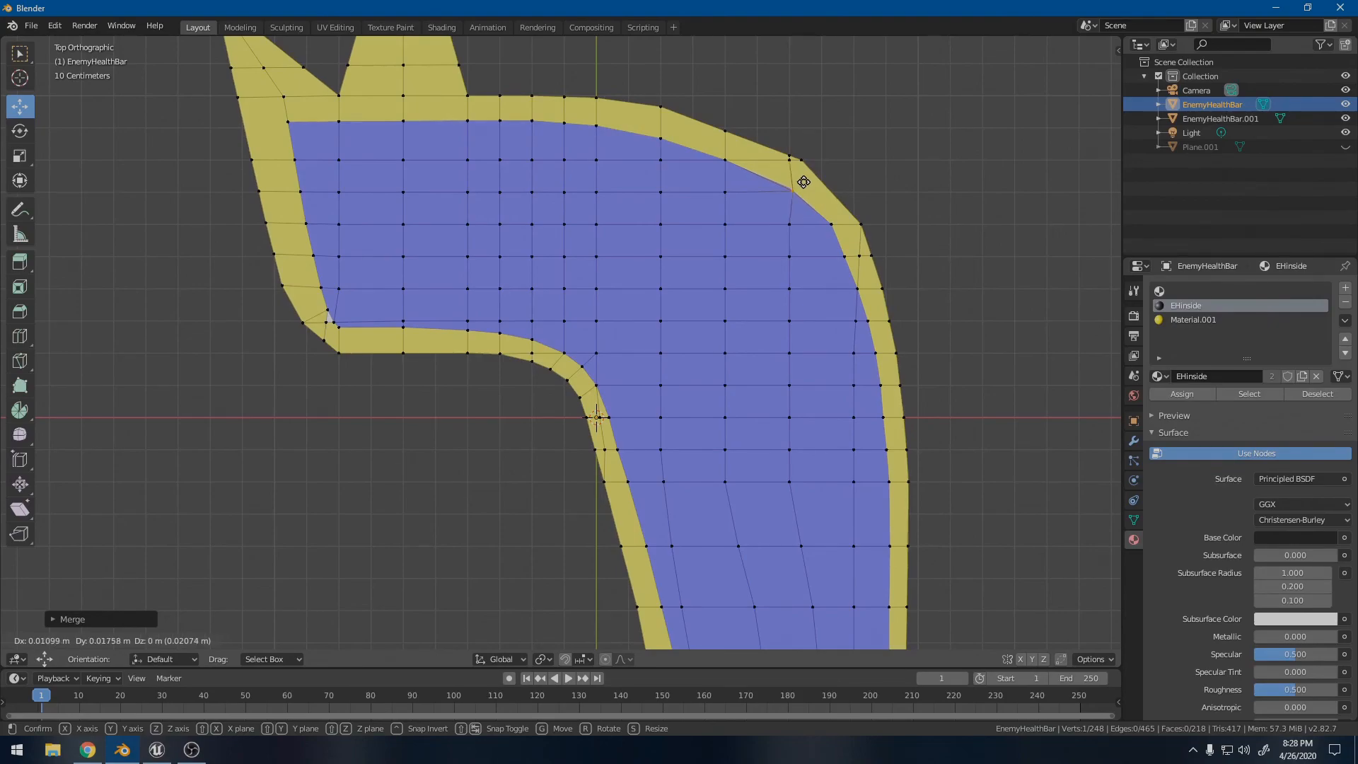
pyautogui.click(804, 182)
pyautogui.press('k')
pyautogui.click(794, 191)
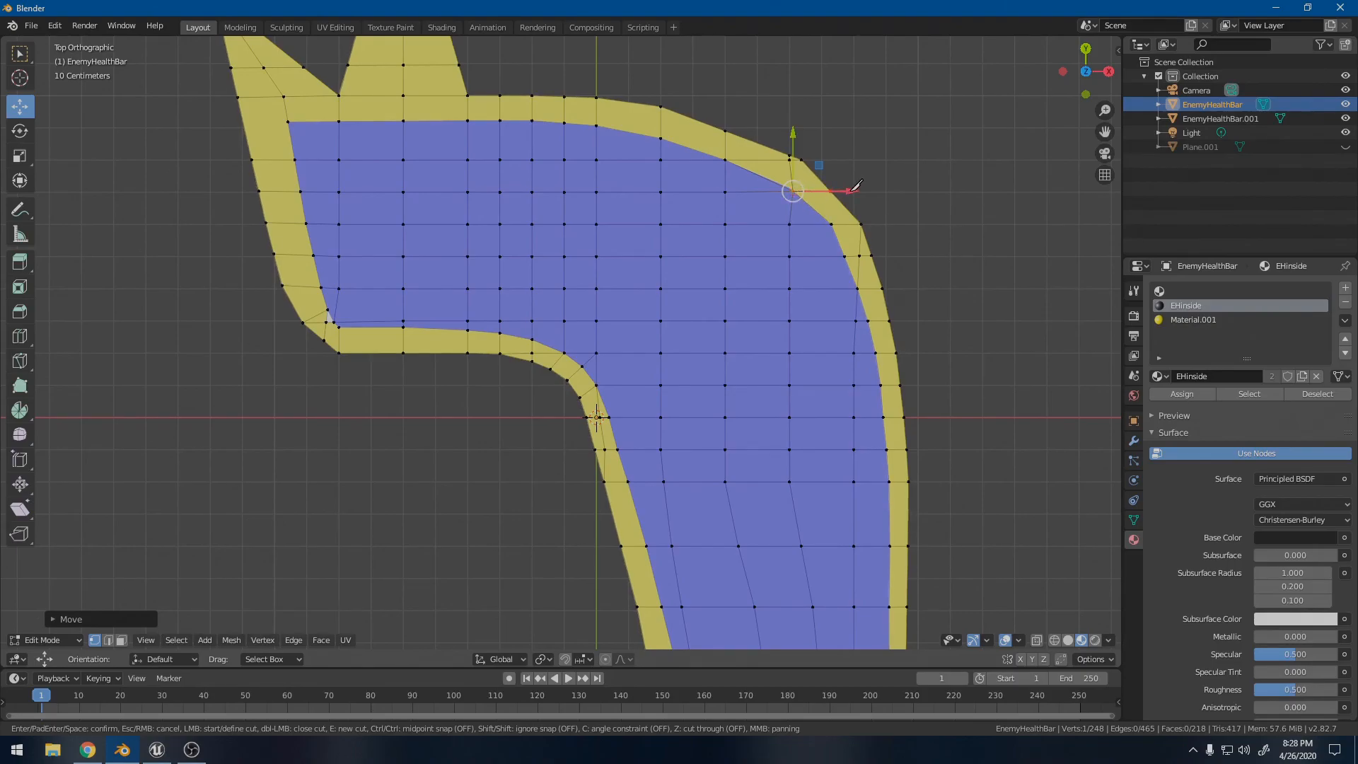
pyautogui.click(856, 185)
pyautogui.press('Return')
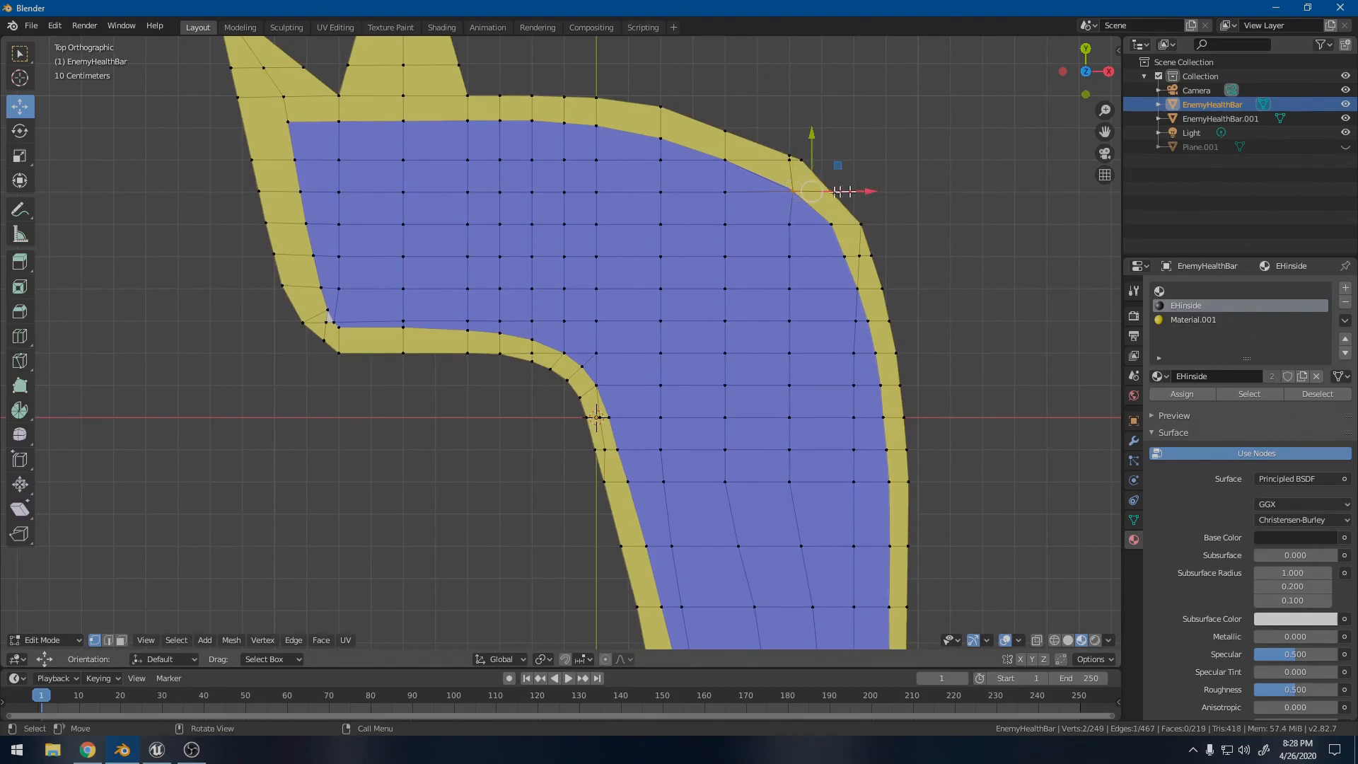
# - Hide EnemyHealthBar.001 and round the outer border bend by nudging one vertex up along Y and another outward along X
pyautogui.click(1346, 118)
pyautogui.scroll(2, 869, 159)
pyautogui.click(864, 180)
pyautogui.scroll(-4, 864, 180)
pyautogui.moveTo(667, 281); pyautogui.dragTo(626, 257, button='middle')
pyautogui.press('KP_7')
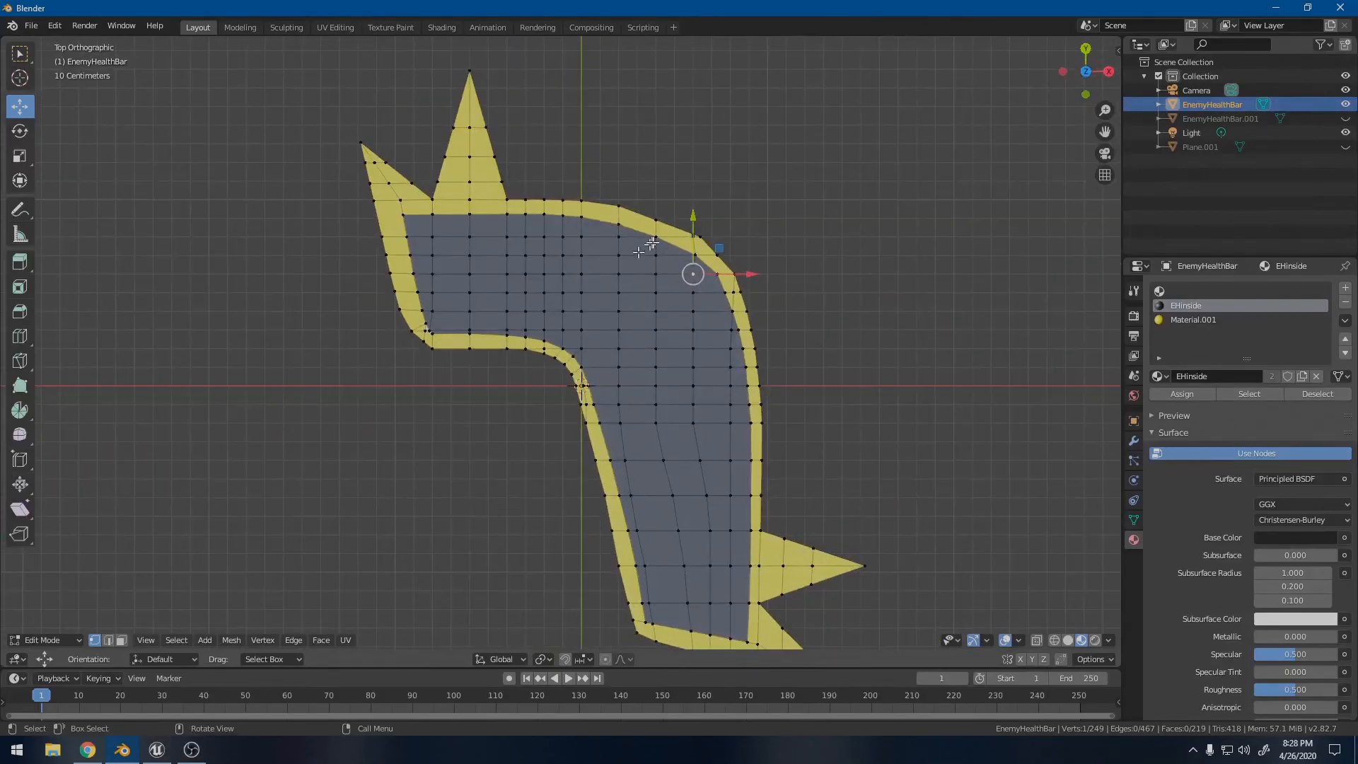
pyautogui.scroll(2, 642, 249)
pyautogui.click(704, 168)
pyautogui.moveTo(701, 122); pyautogui.dragTo(701, 117)
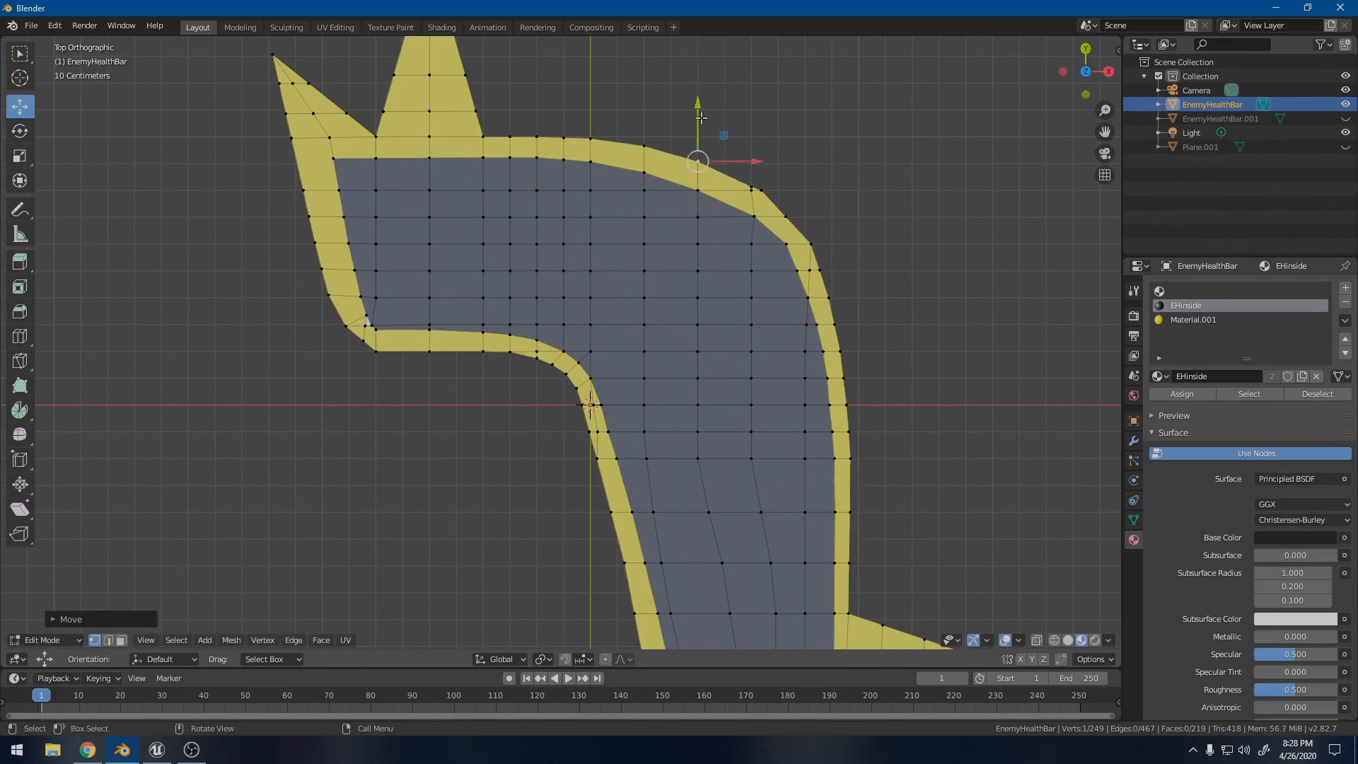
pyautogui.click(785, 216)
pyautogui.moveTo(829, 213); pyautogui.dragTo(833, 214)
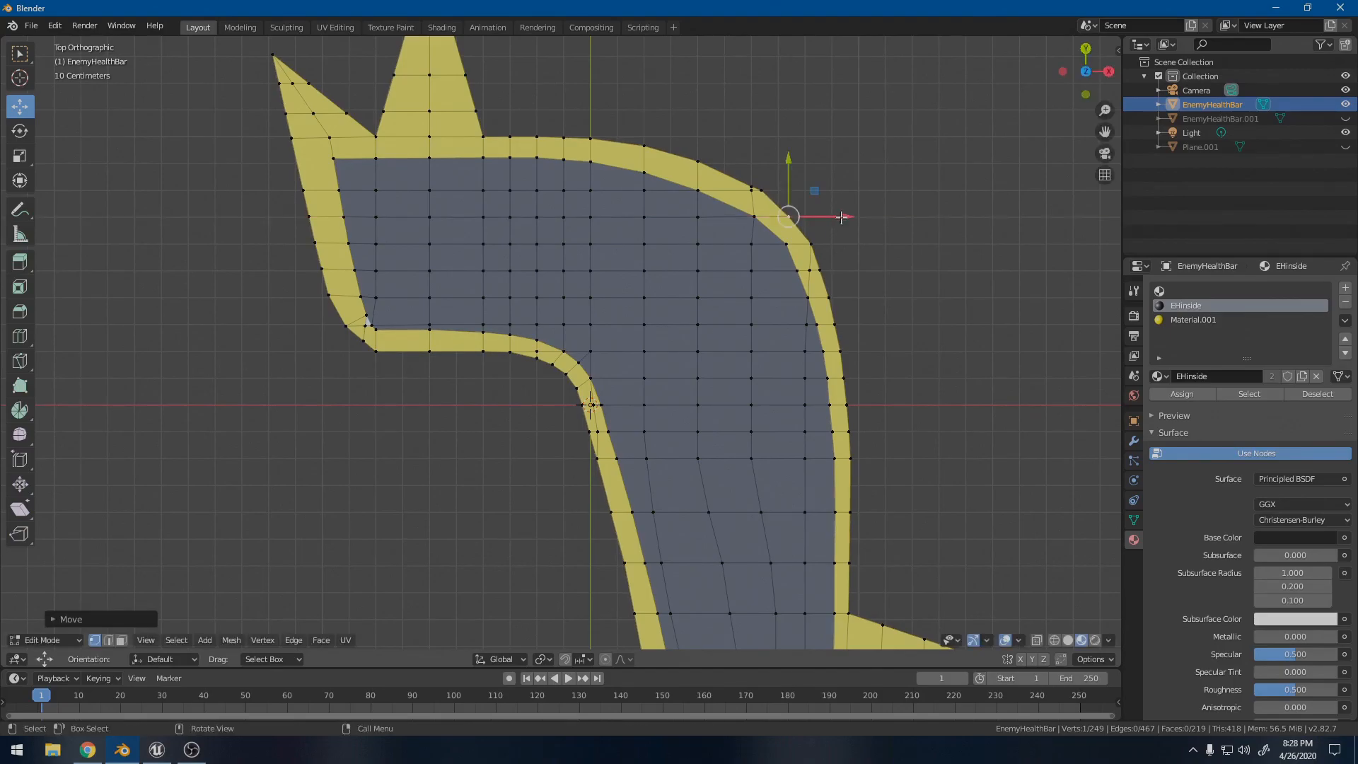
# - Show the EnemyHealthBar.001 fill object again
pyautogui.scroll(-4, 785, 233)
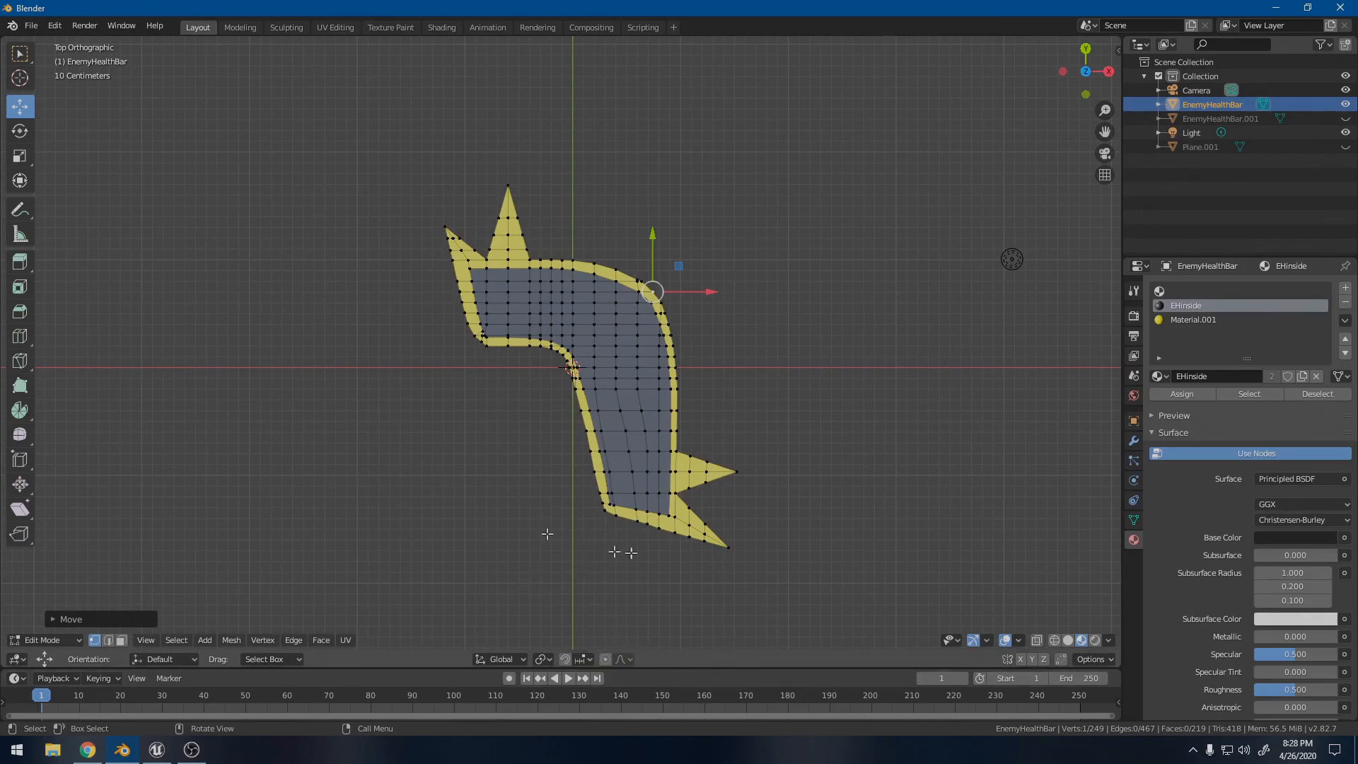
pyautogui.scroll(3, 616, 488)
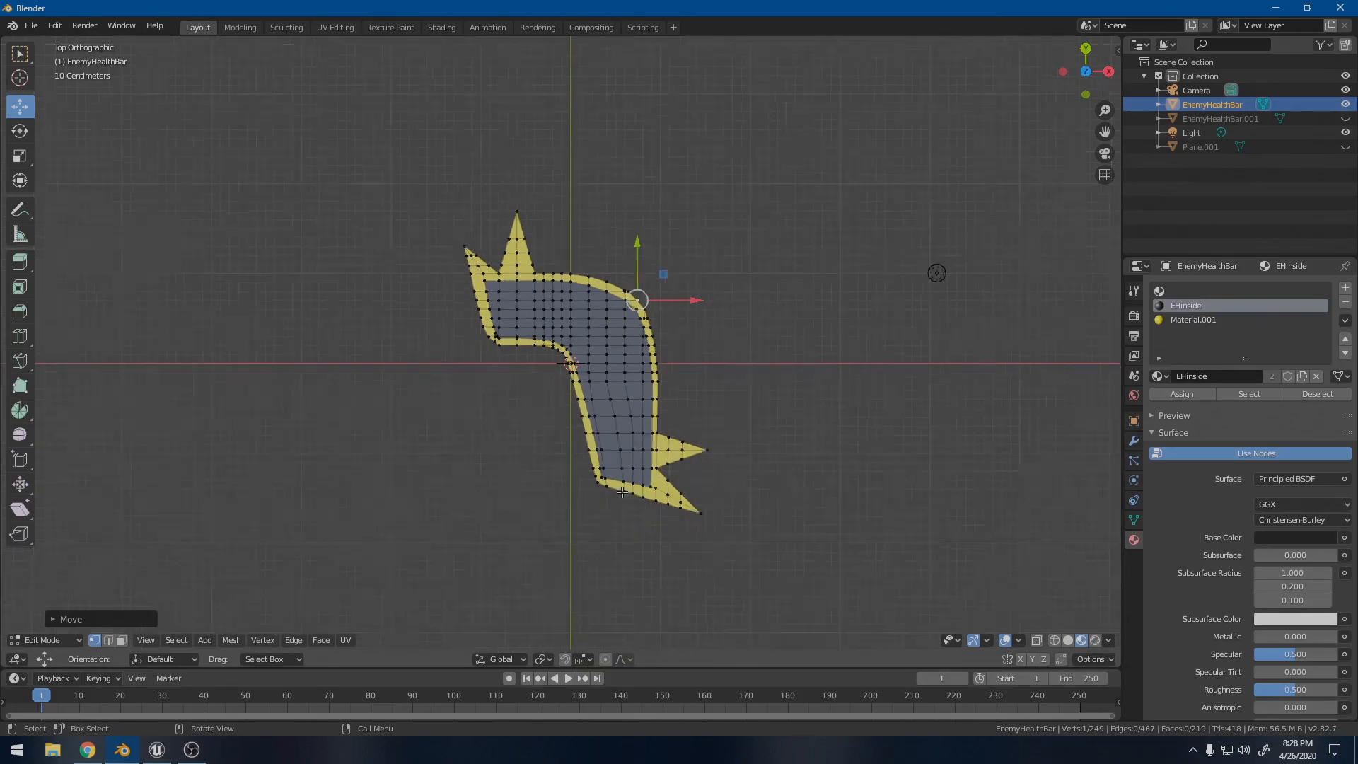
pyautogui.click(1345, 119)
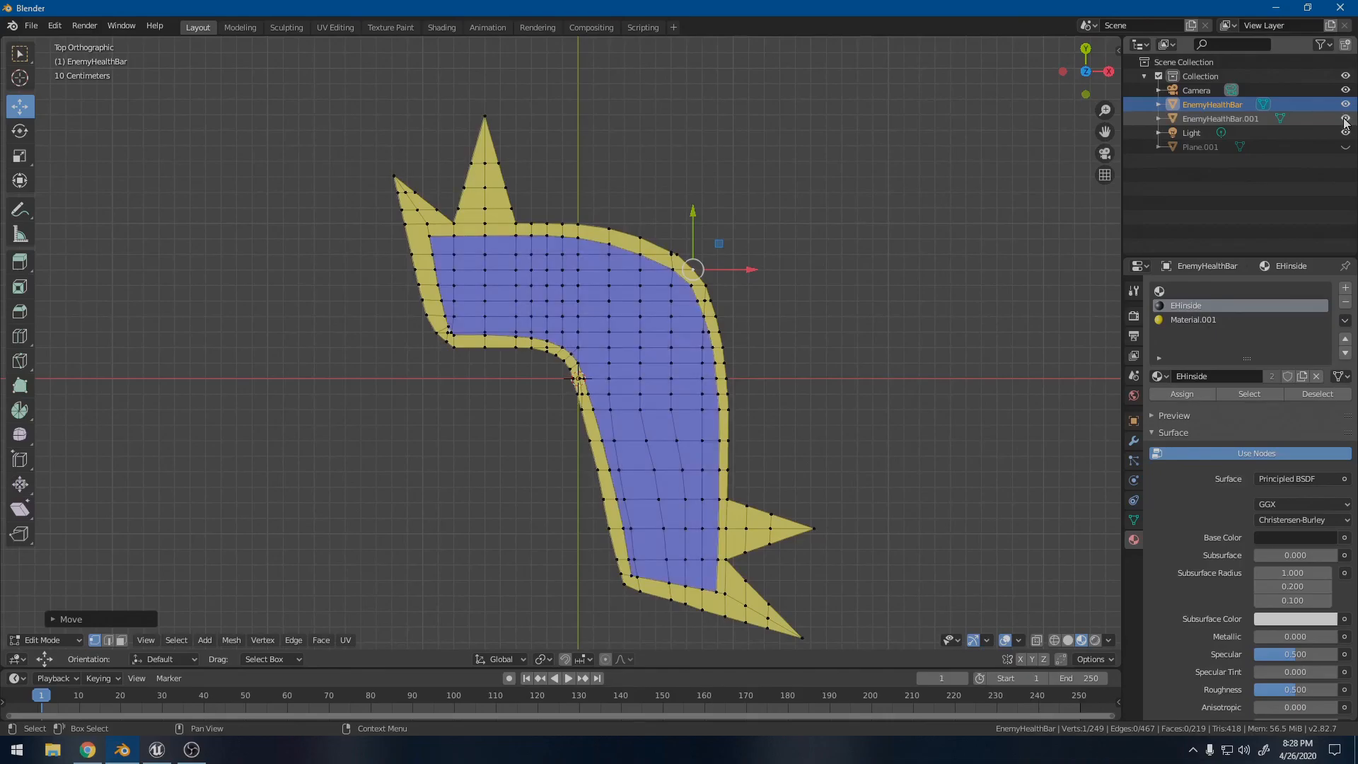